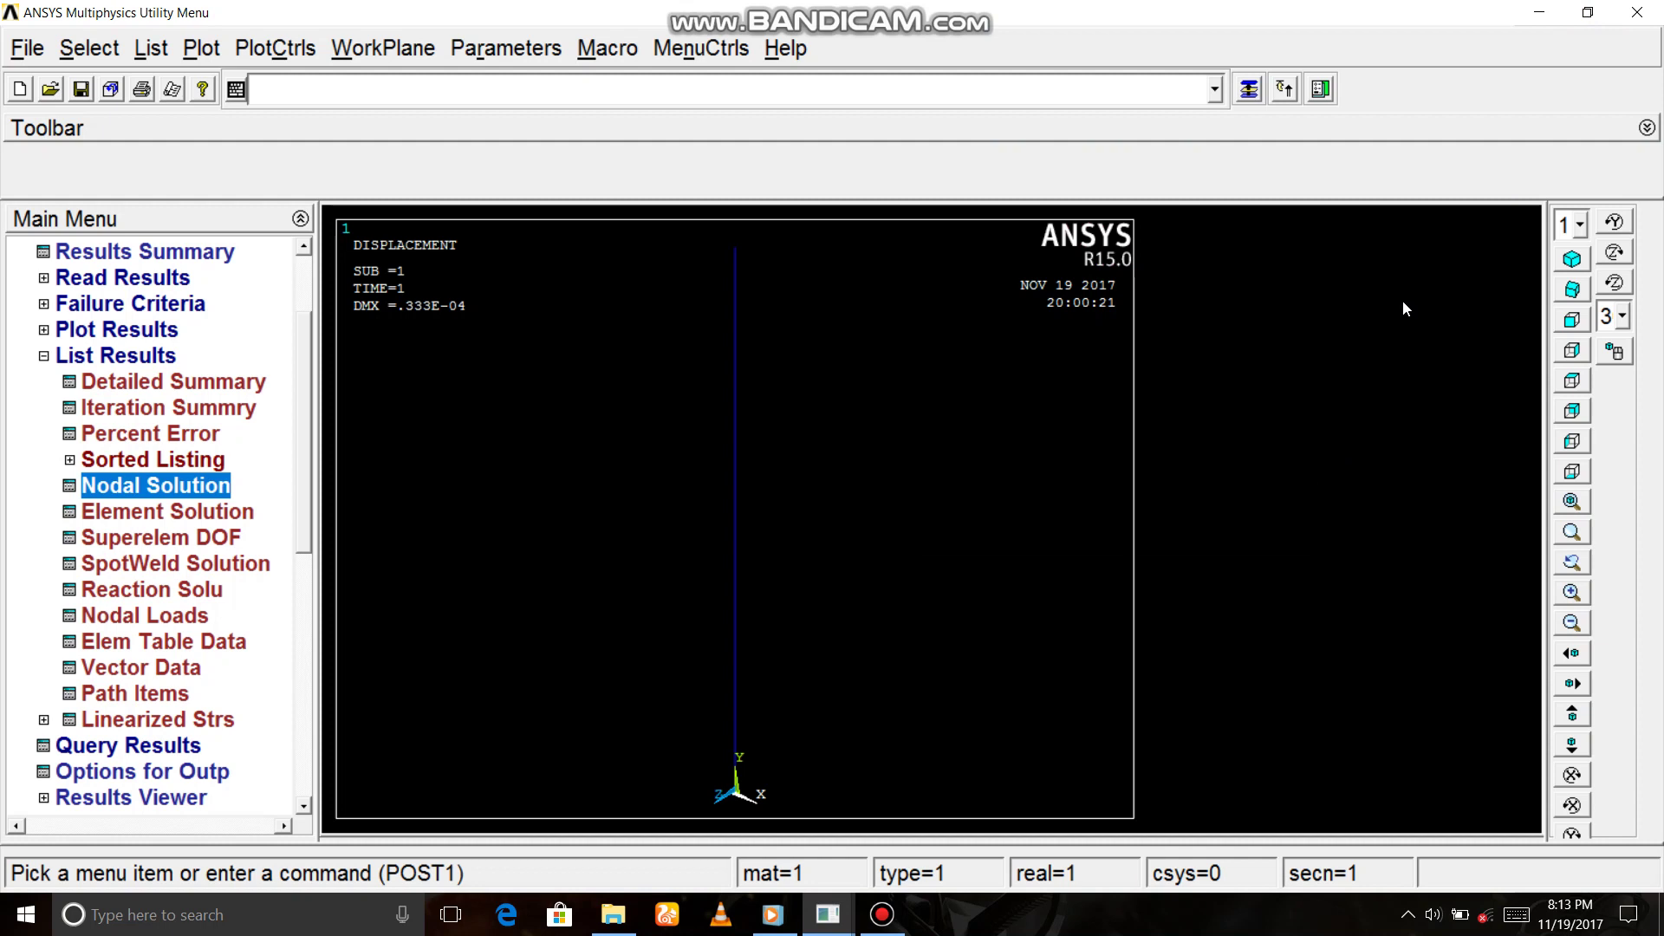
Step: Start a new analysis and filter the GUI preferences to Structural only
{"action": "left_click", "coordinate": [19, 89]}
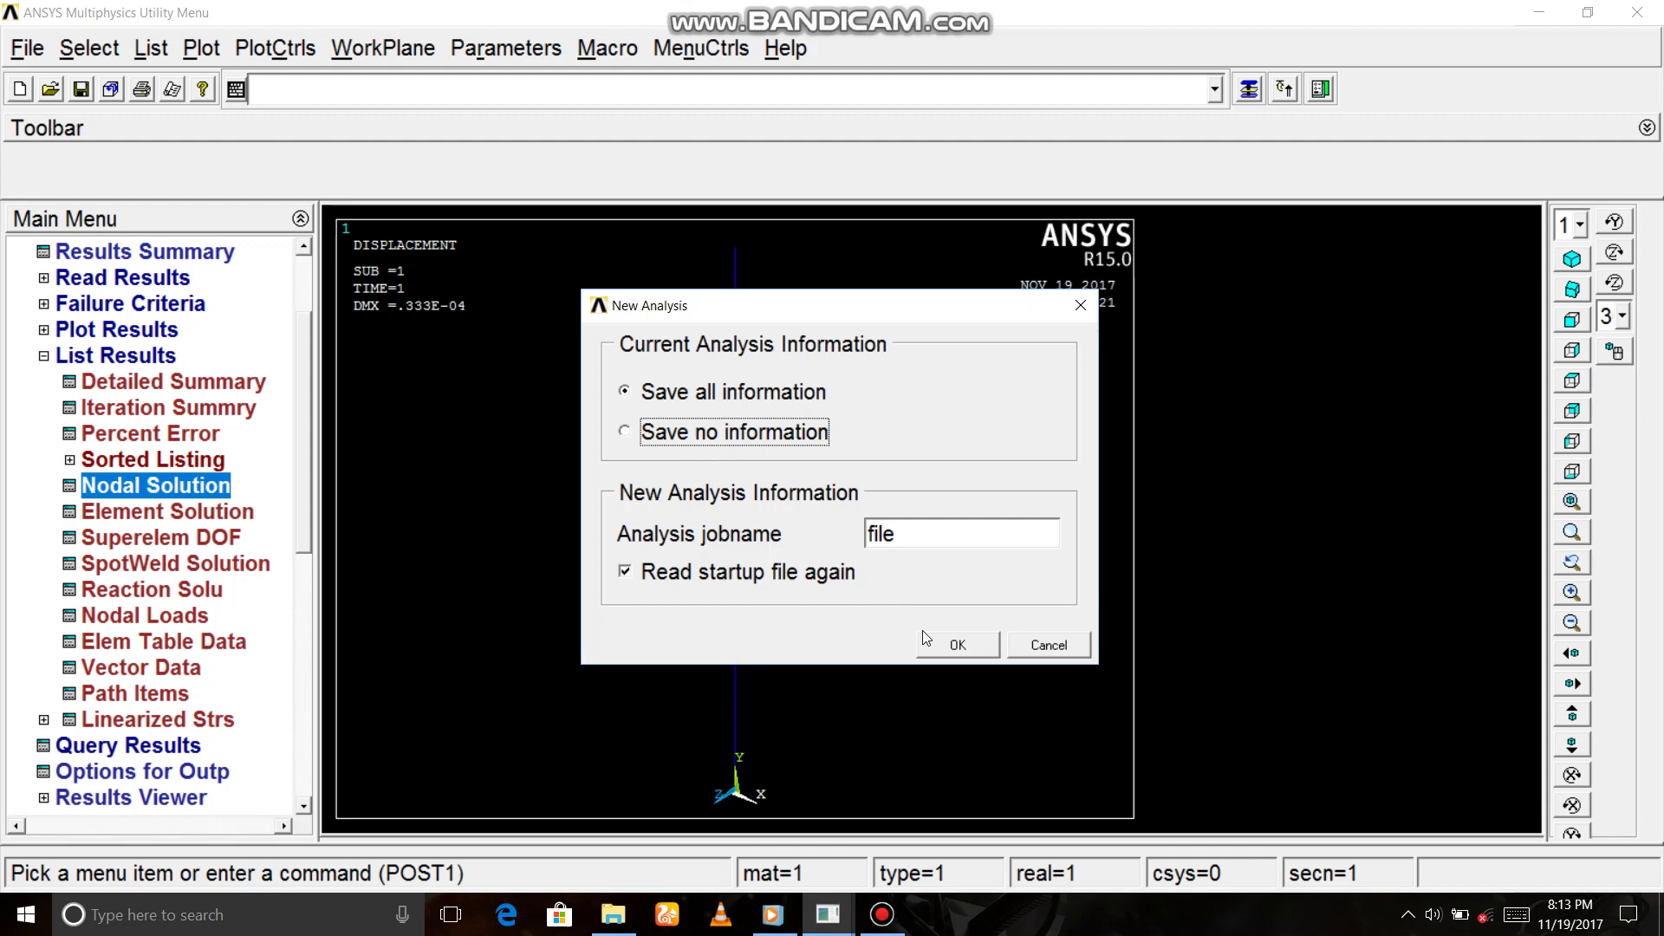
{"action": "left_click", "coordinate": [946, 643]}
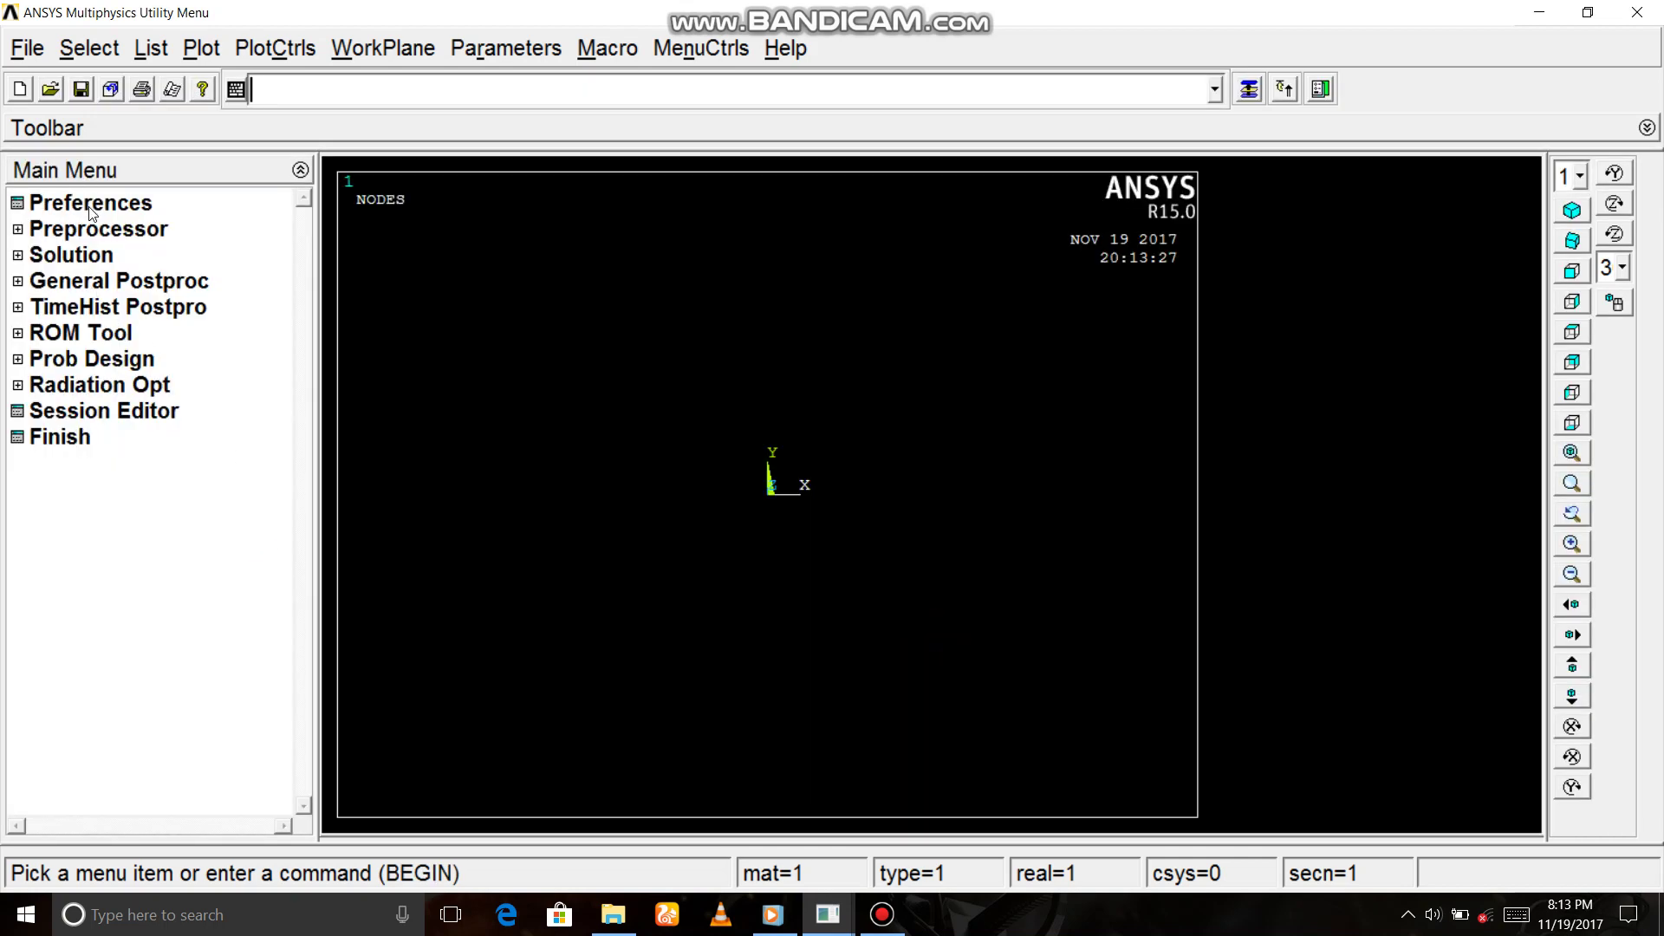
{"action": "left_click", "coordinate": [91, 204]}
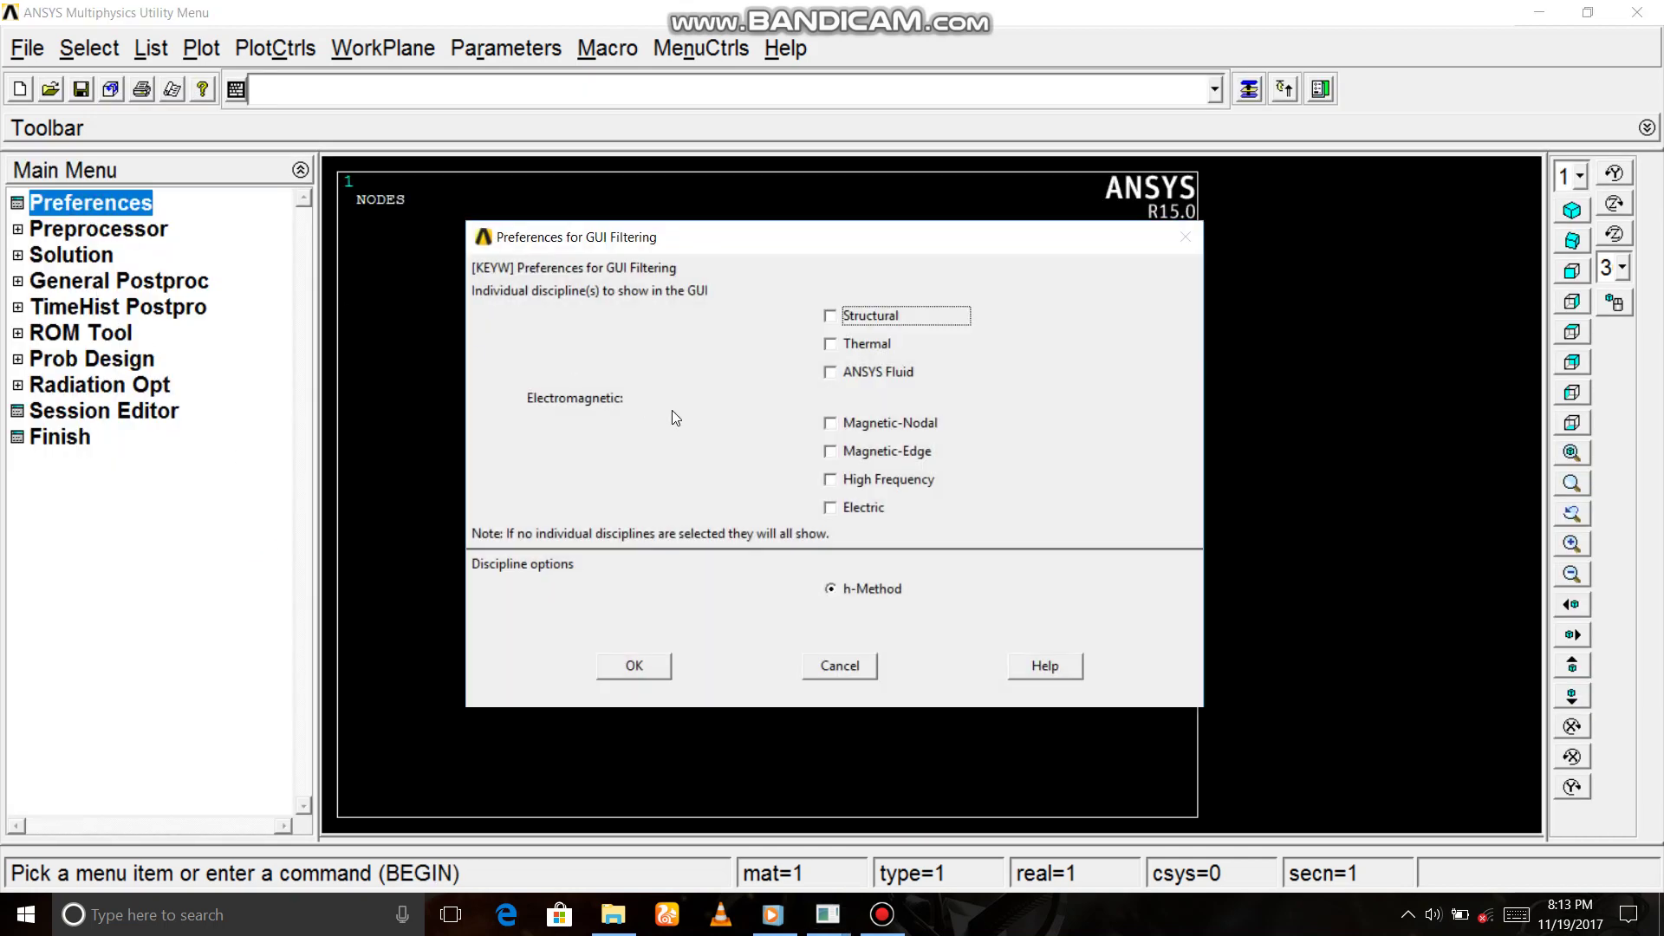
{"action": "left_click", "coordinate": [831, 315]}
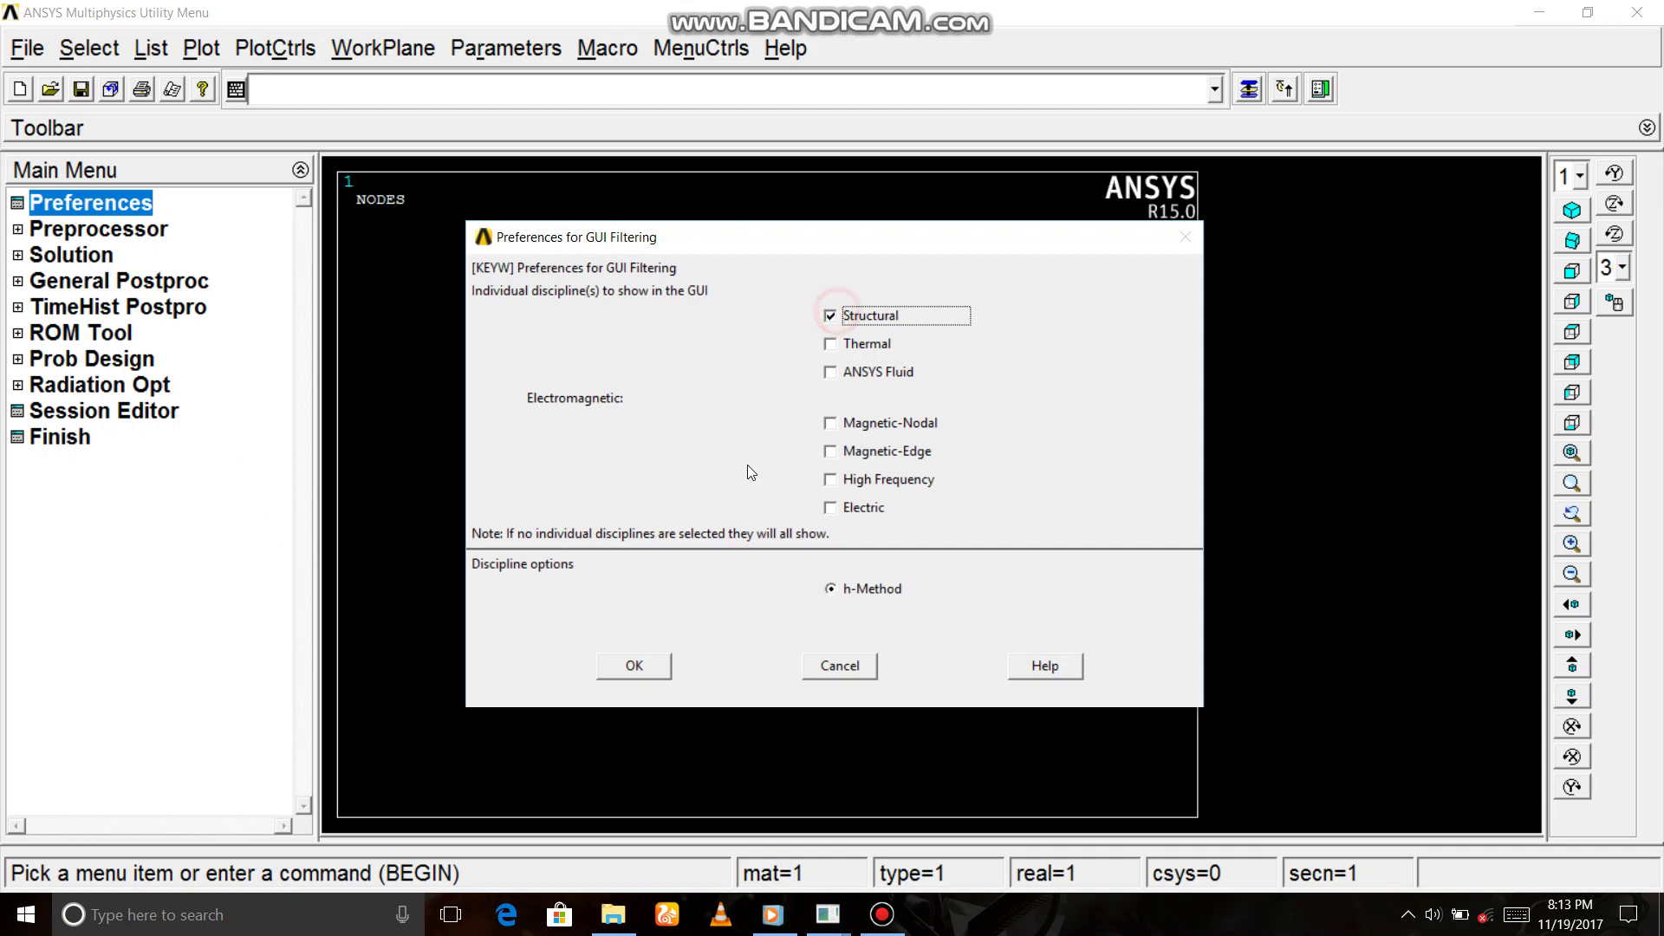
{"action": "left_click", "coordinate": [640, 666]}
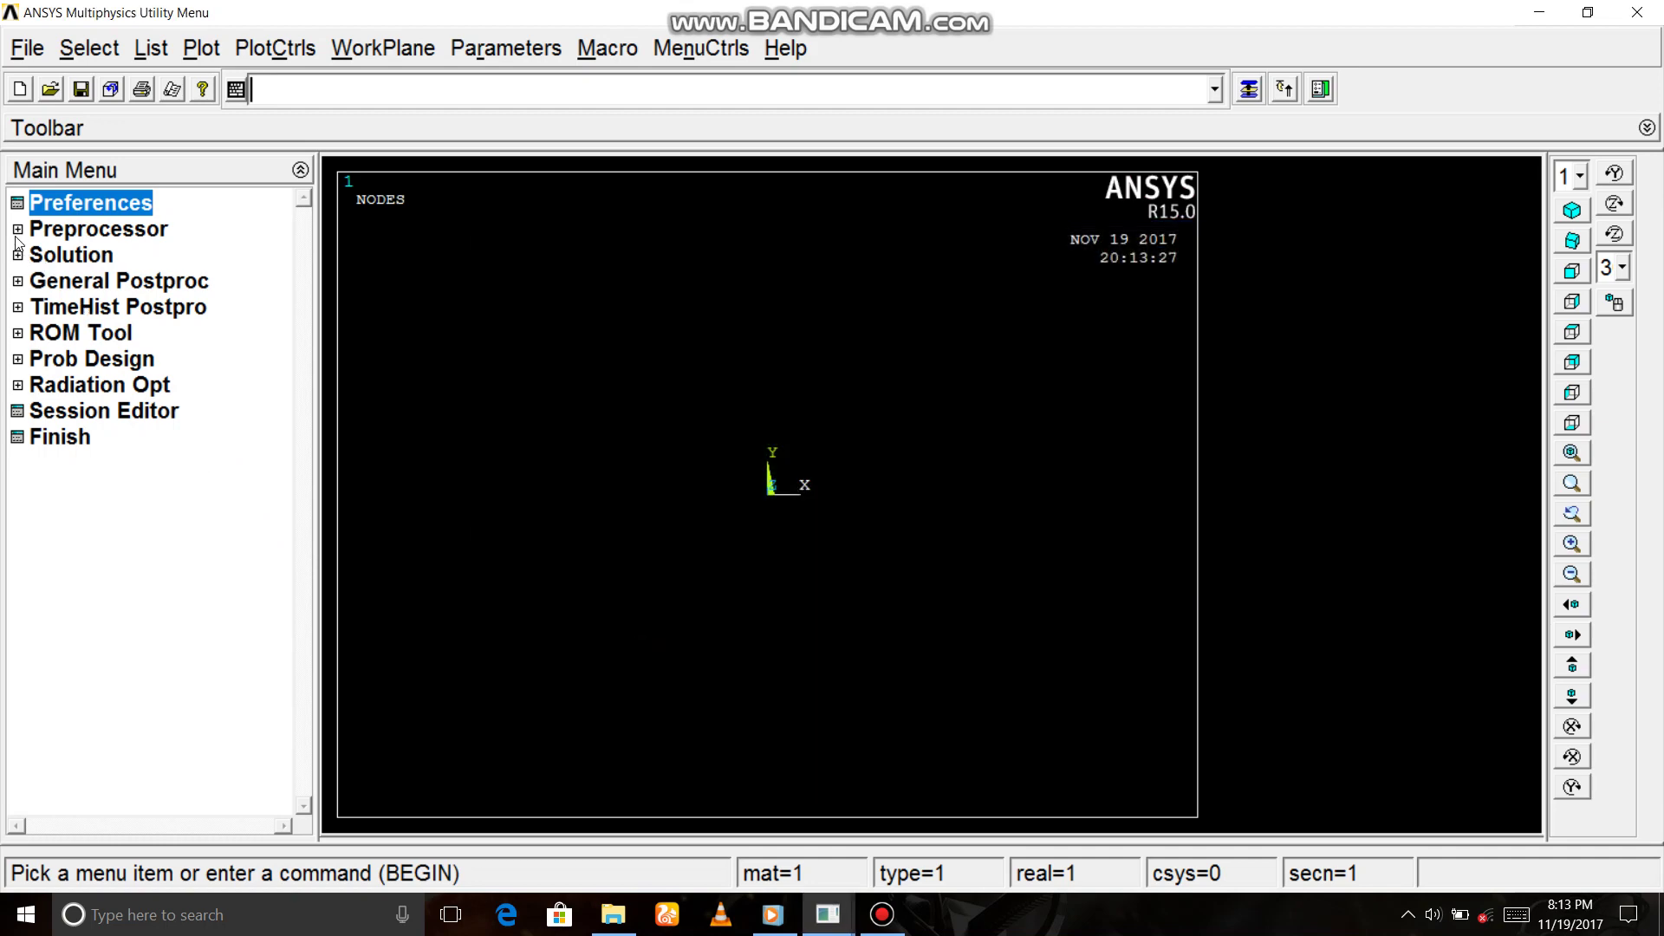
Step: Add element type 1 as Link '3D finit stn 180' (LINK180)
{"action": "left_click", "coordinate": [19, 230]}
{"action": "left_click", "coordinate": [43, 255]}
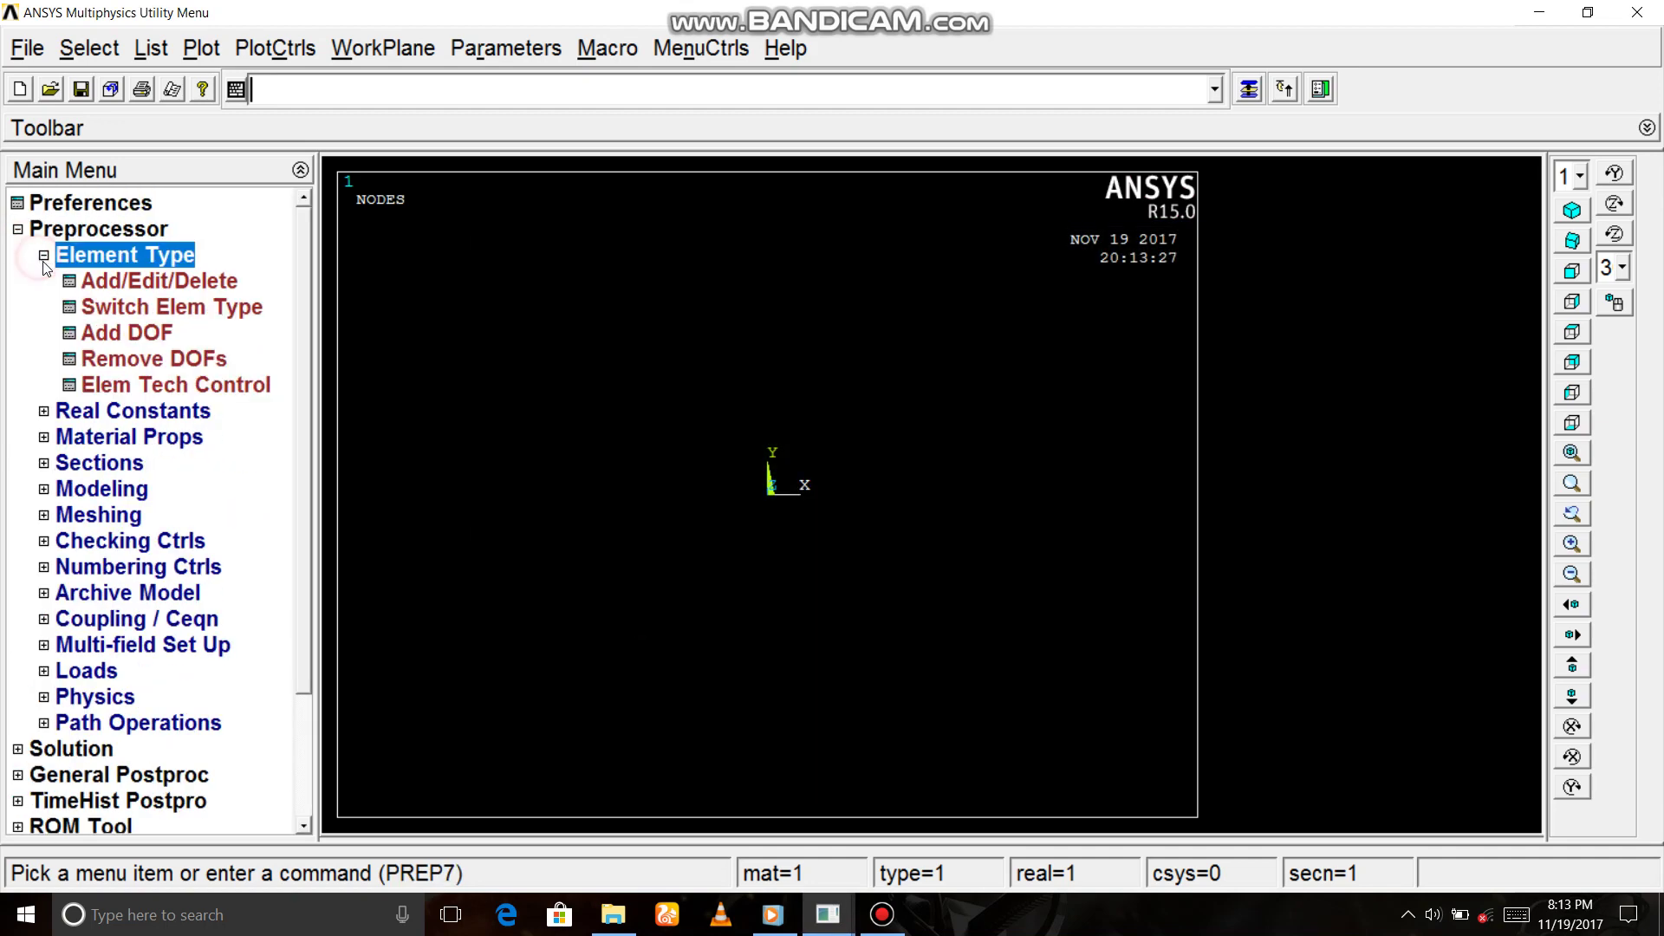
{"action": "left_click", "coordinate": [93, 285]}
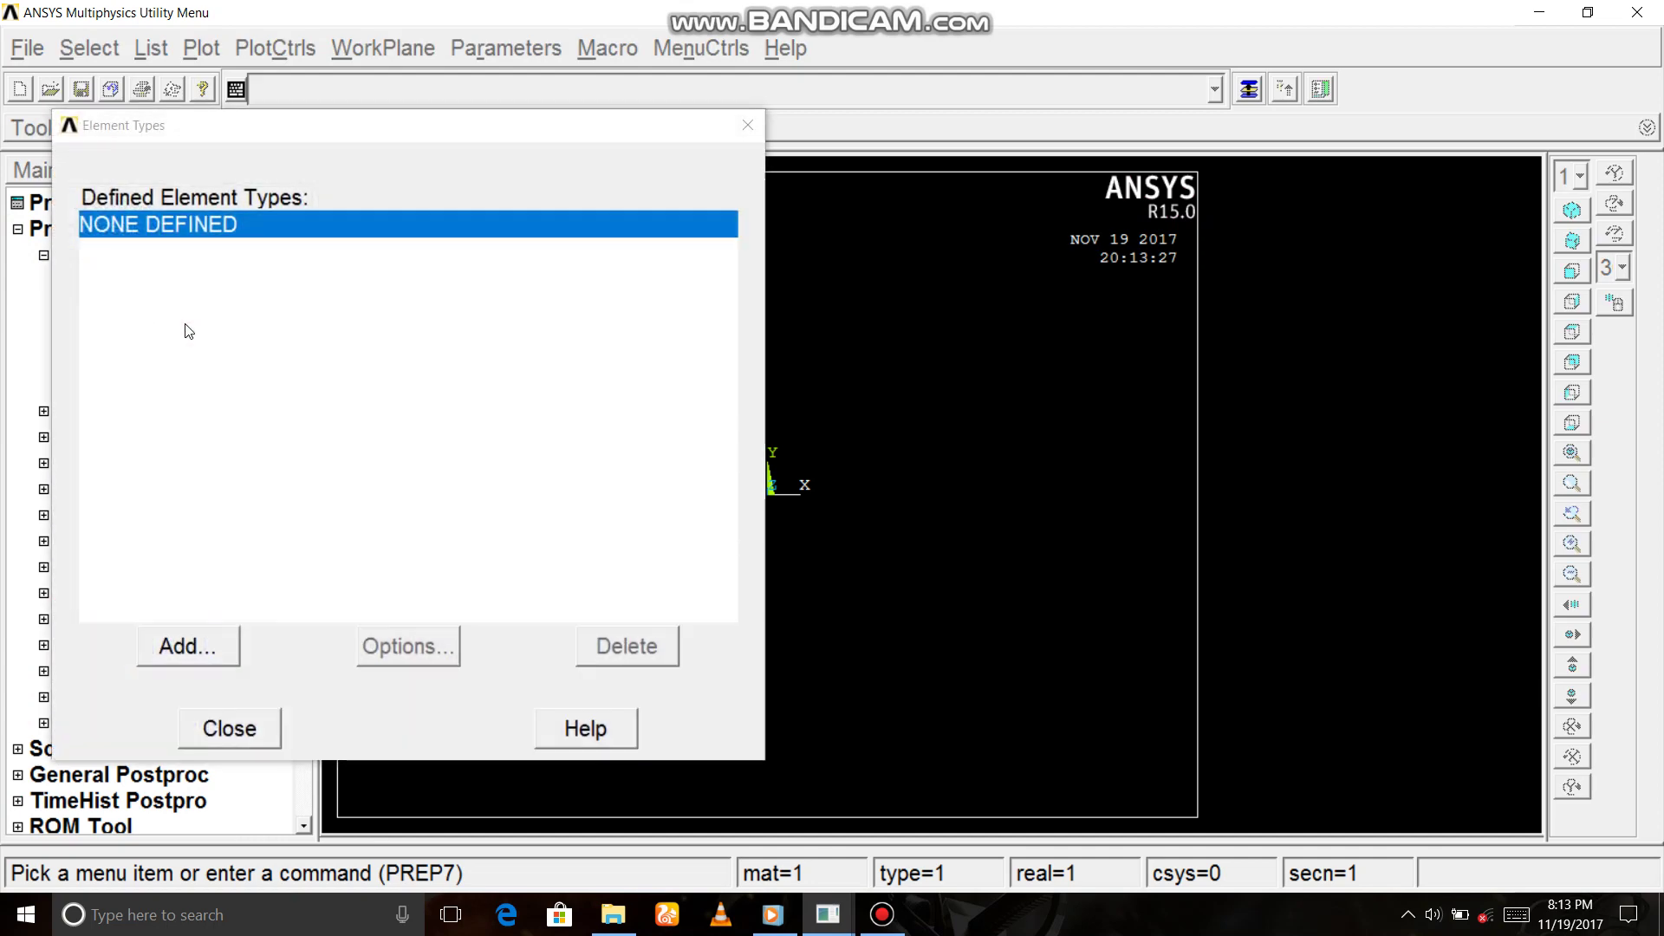
{"action": "left_click", "coordinate": [194, 655]}
{"action": "left_click", "coordinate": [874, 403]}
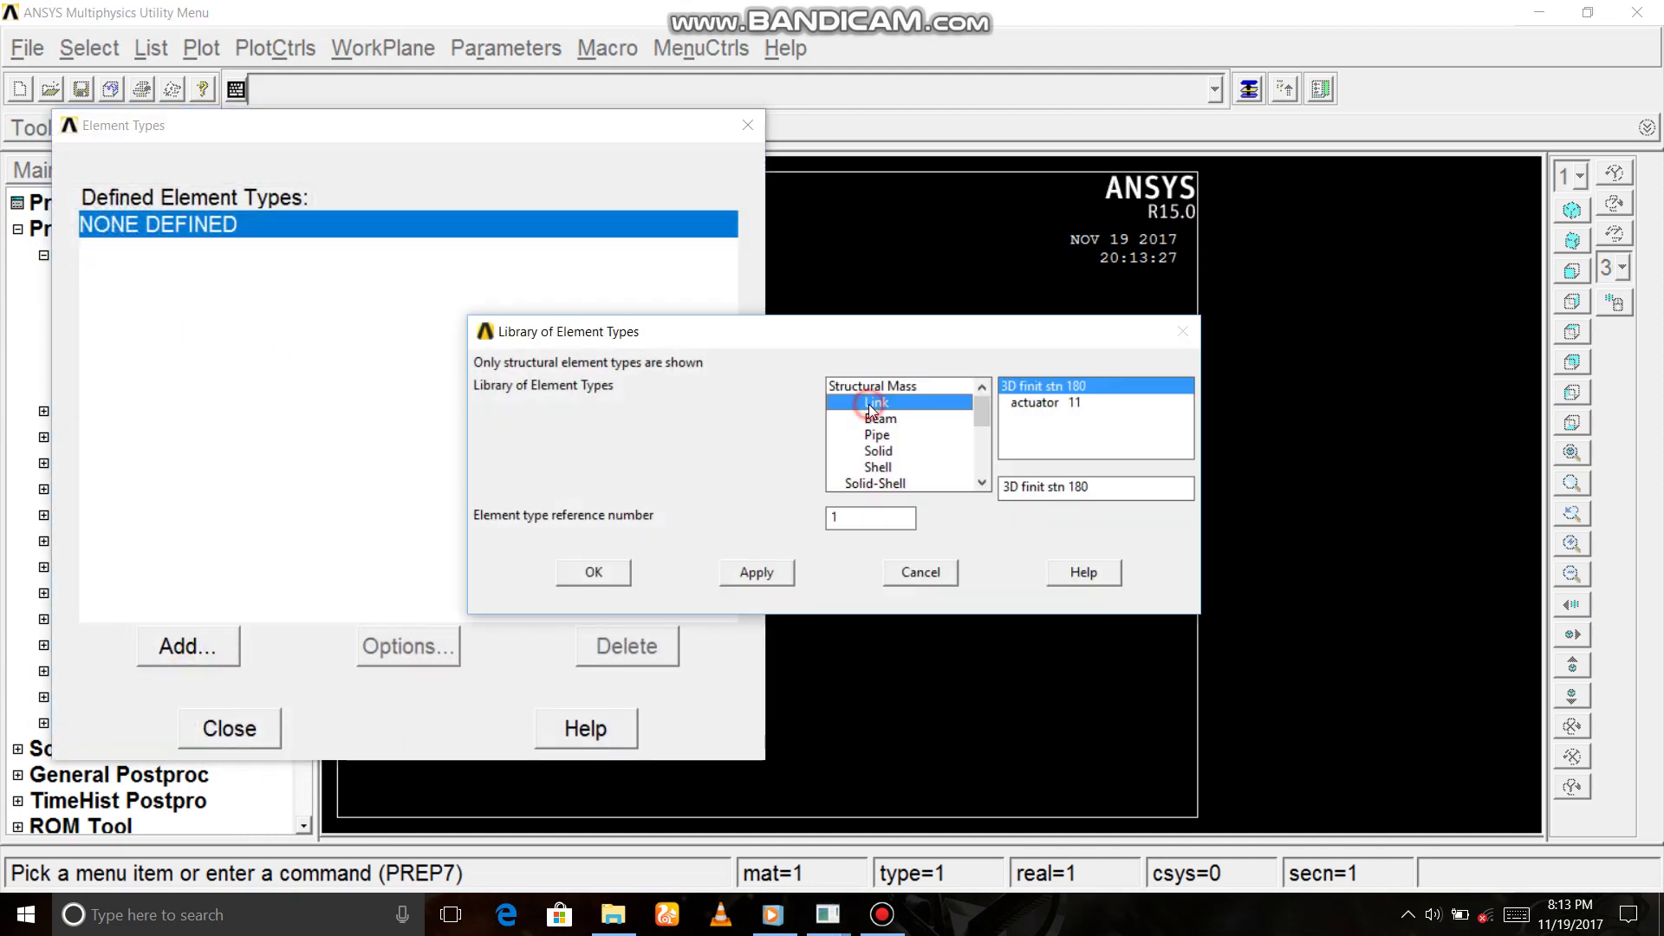
{"action": "left_click", "coordinate": [595, 580]}
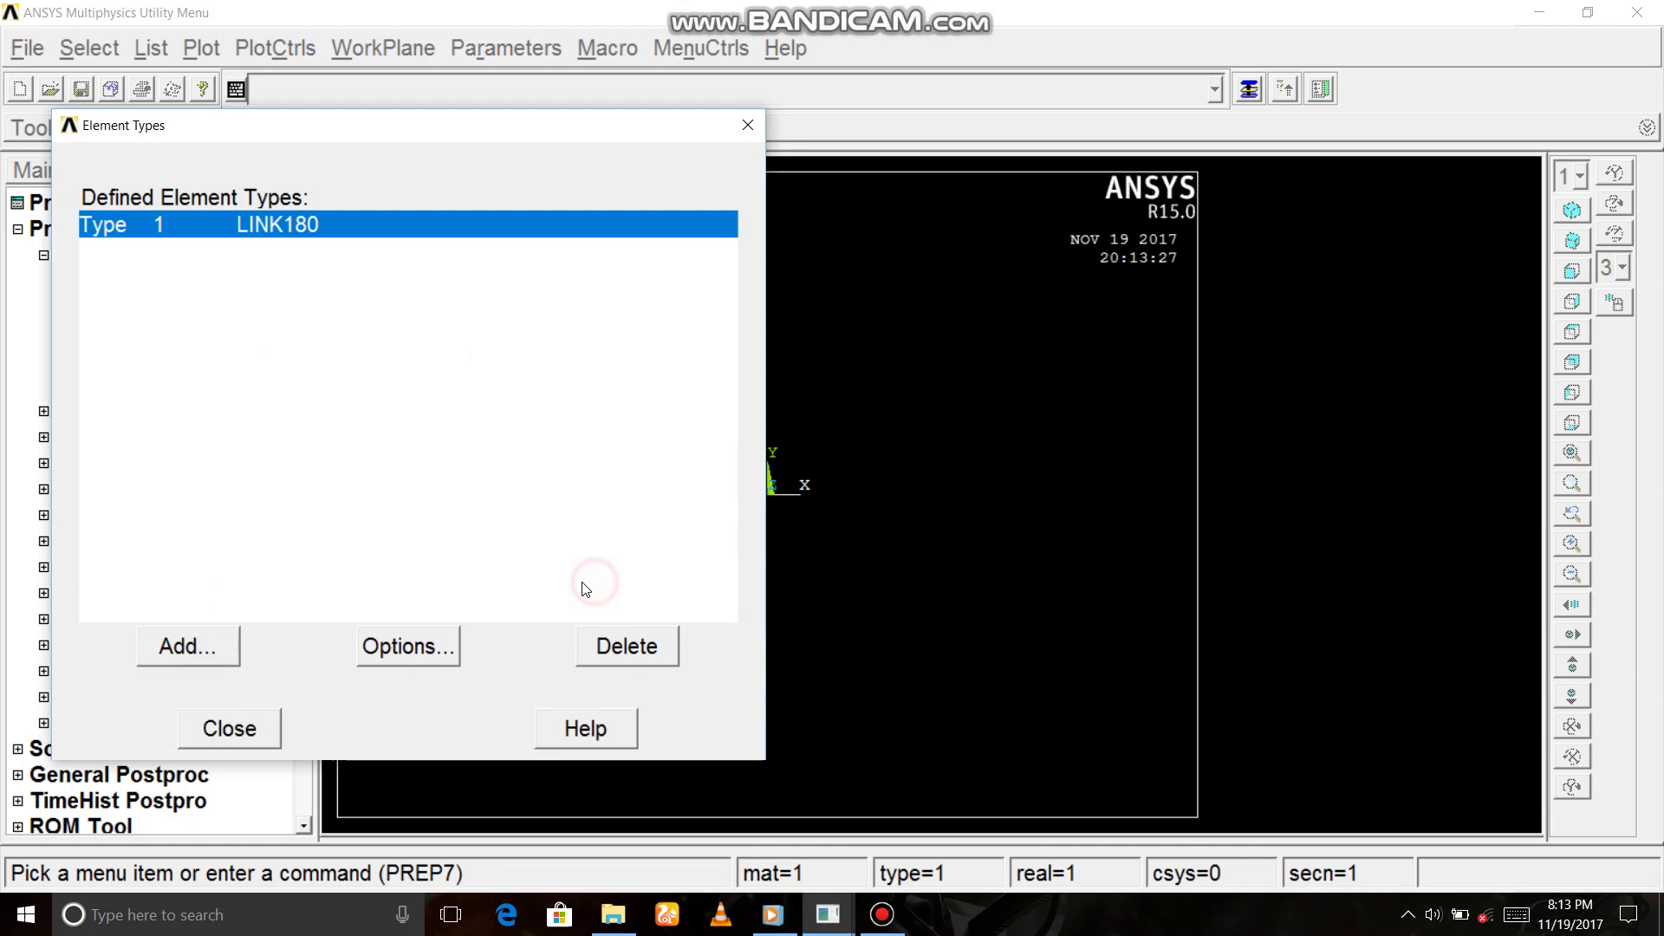
{"action": "left_click", "coordinate": [266, 733]}
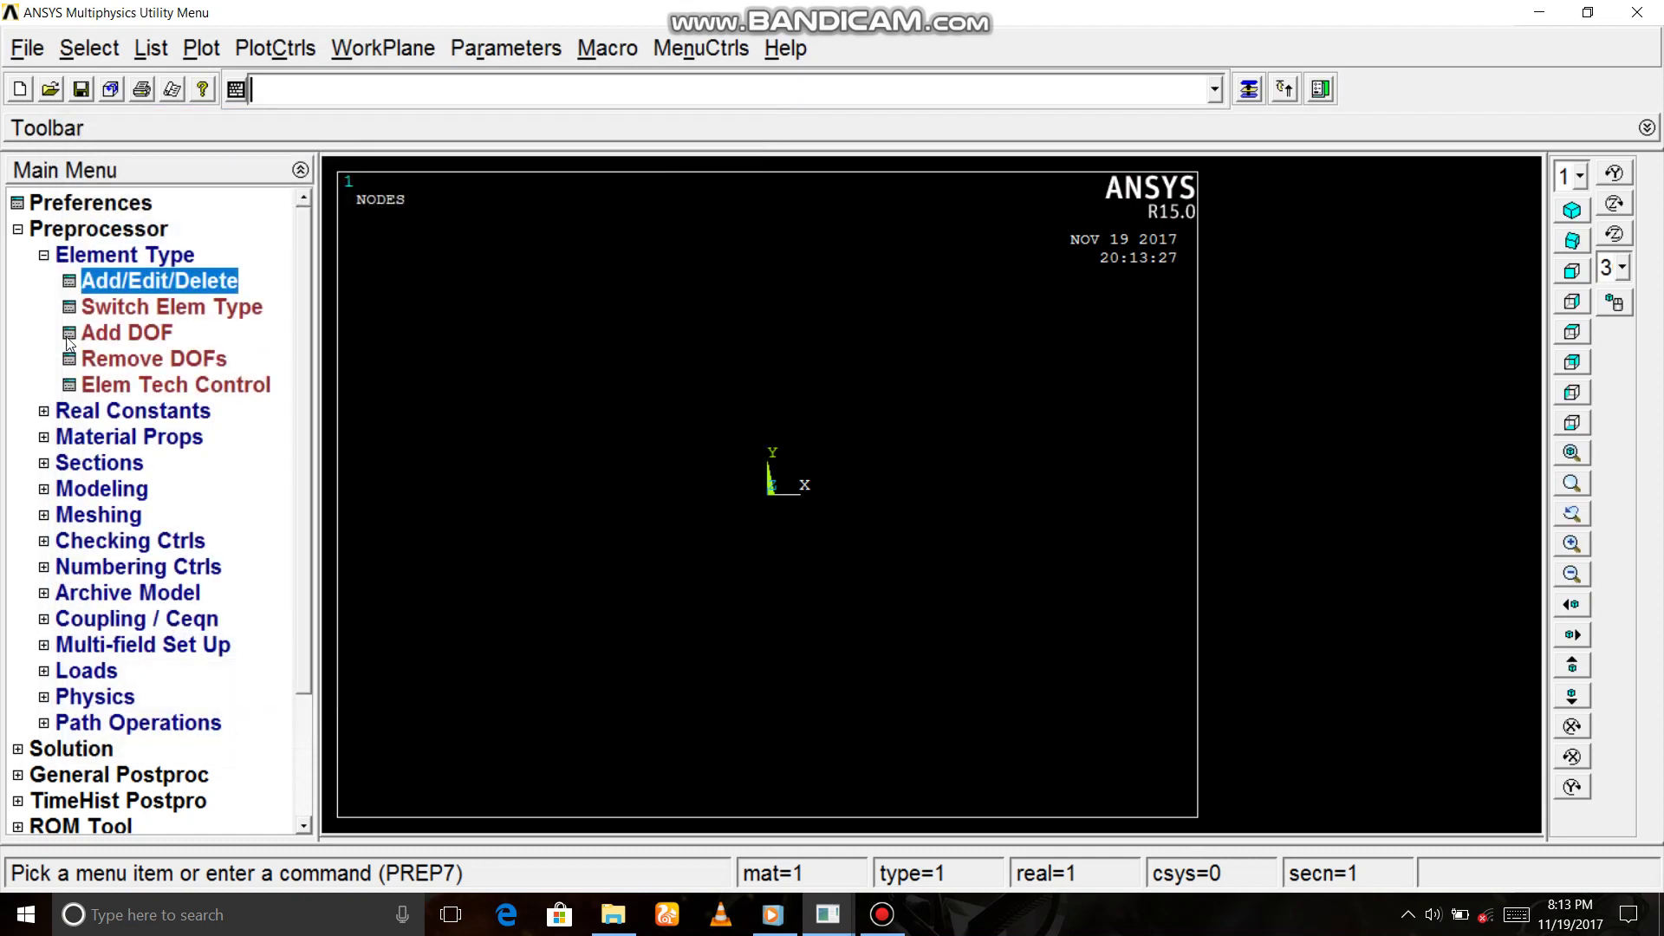
Step: Add real constant set 1 for type 1 LINK180 with AREA = 1
{"action": "left_click", "coordinate": [44, 255]}
{"action": "left_click", "coordinate": [43, 280]}
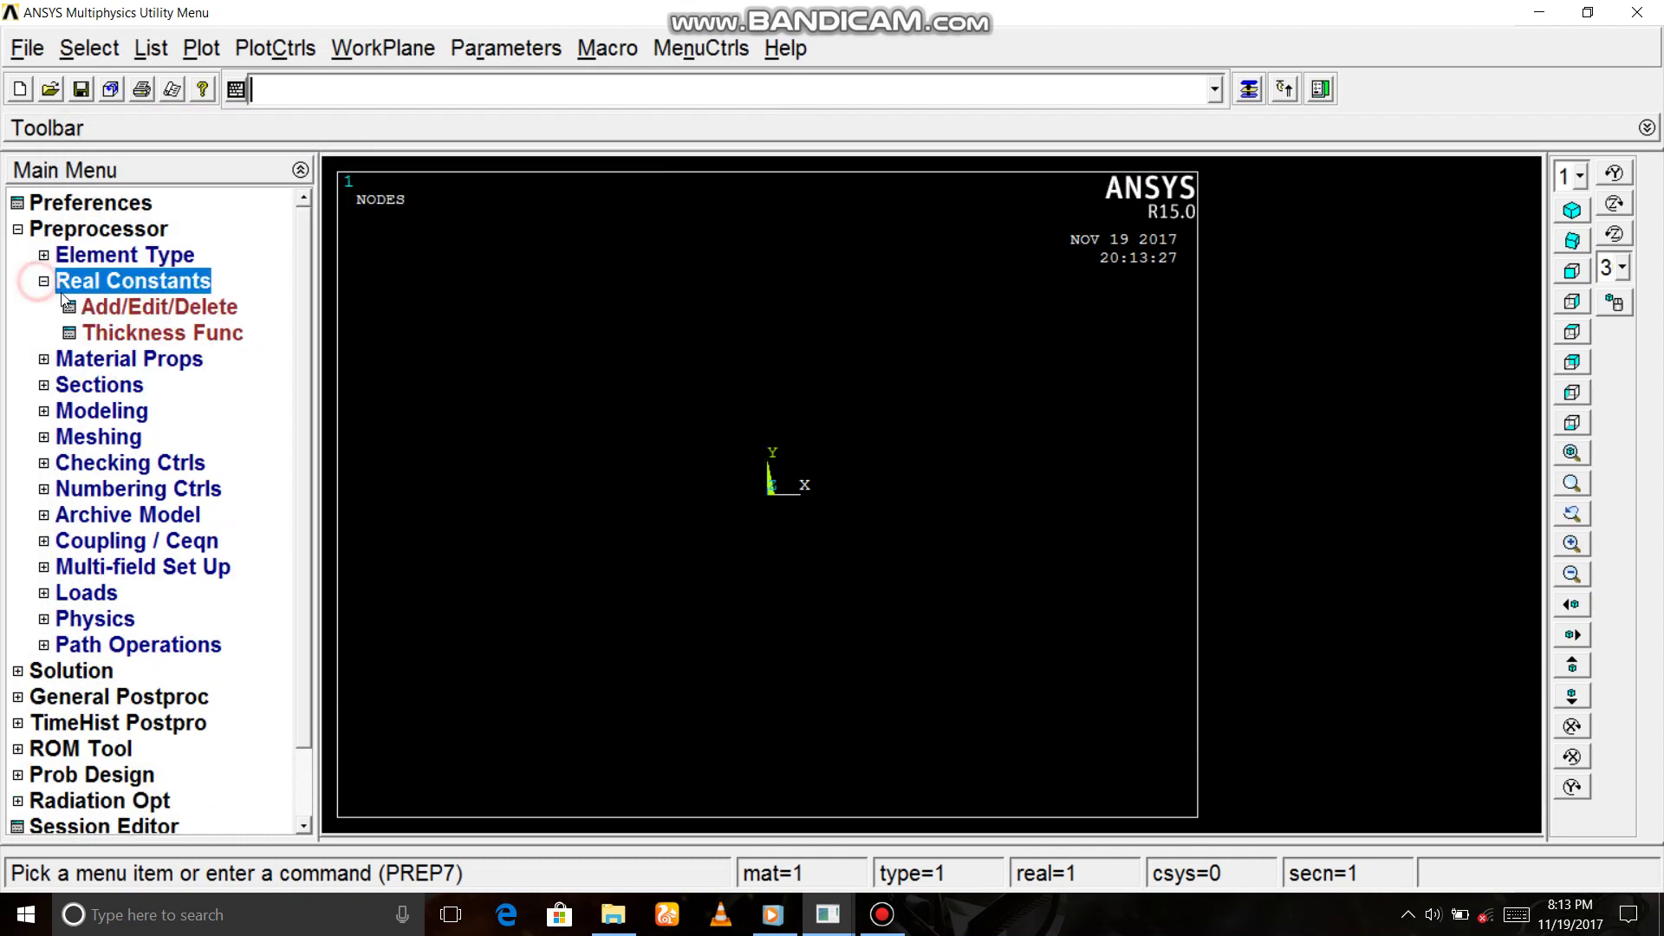
{"action": "left_click", "coordinate": [104, 307]}
{"action": "left_click", "coordinate": [145, 484]}
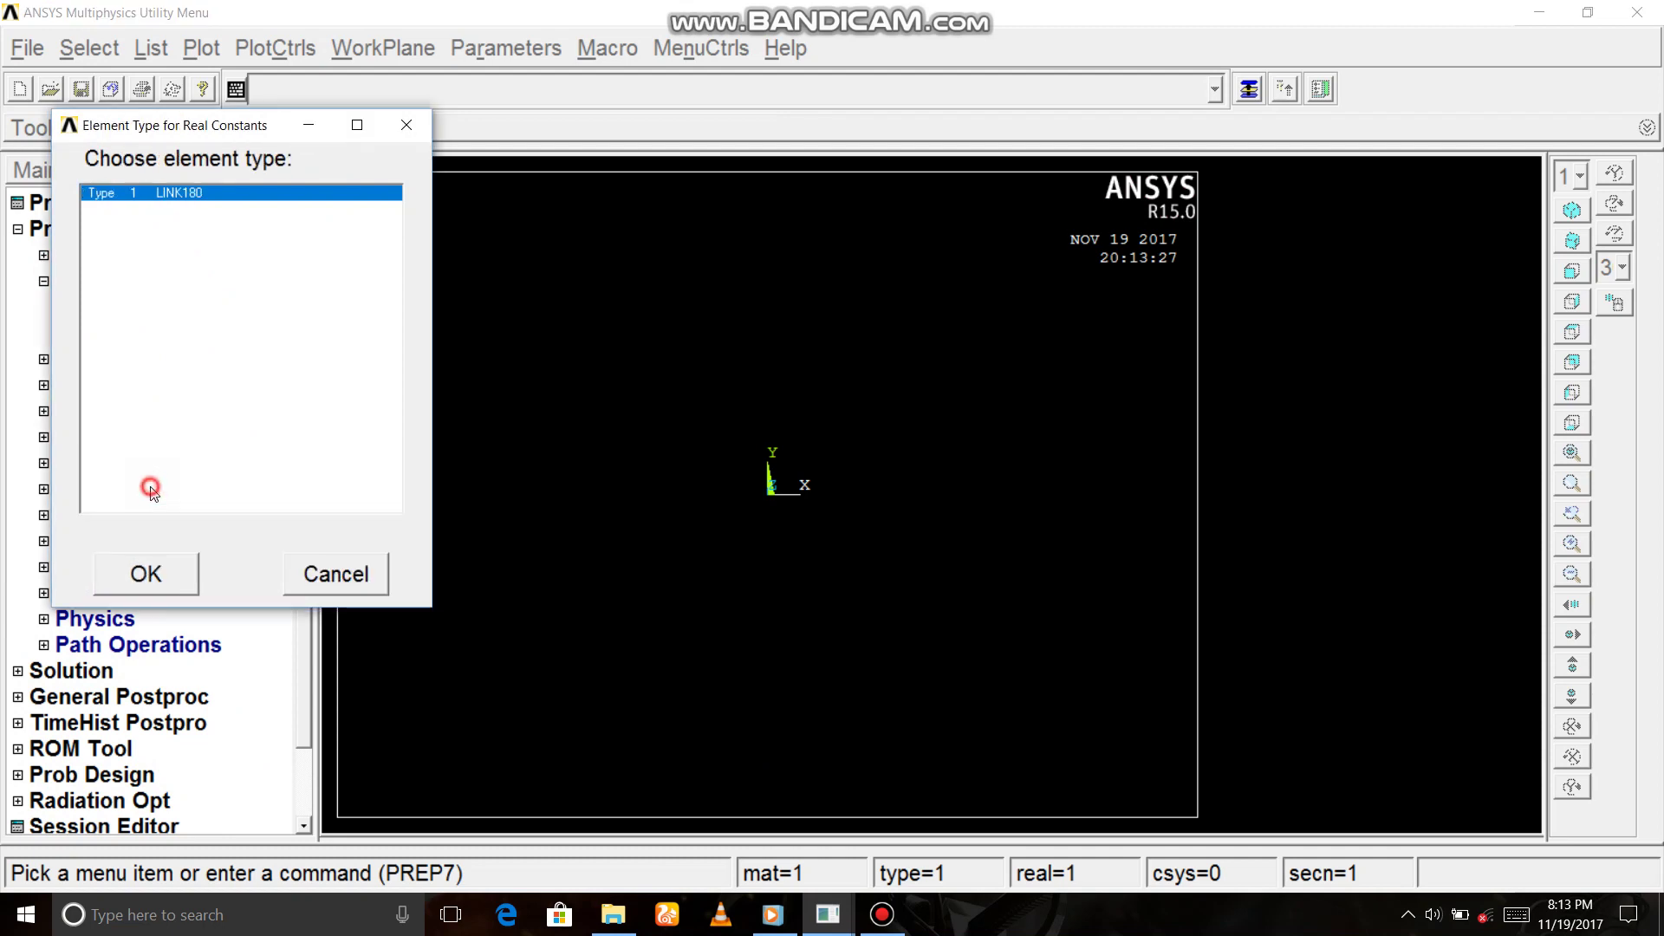
{"action": "left_click", "coordinate": [165, 574]}
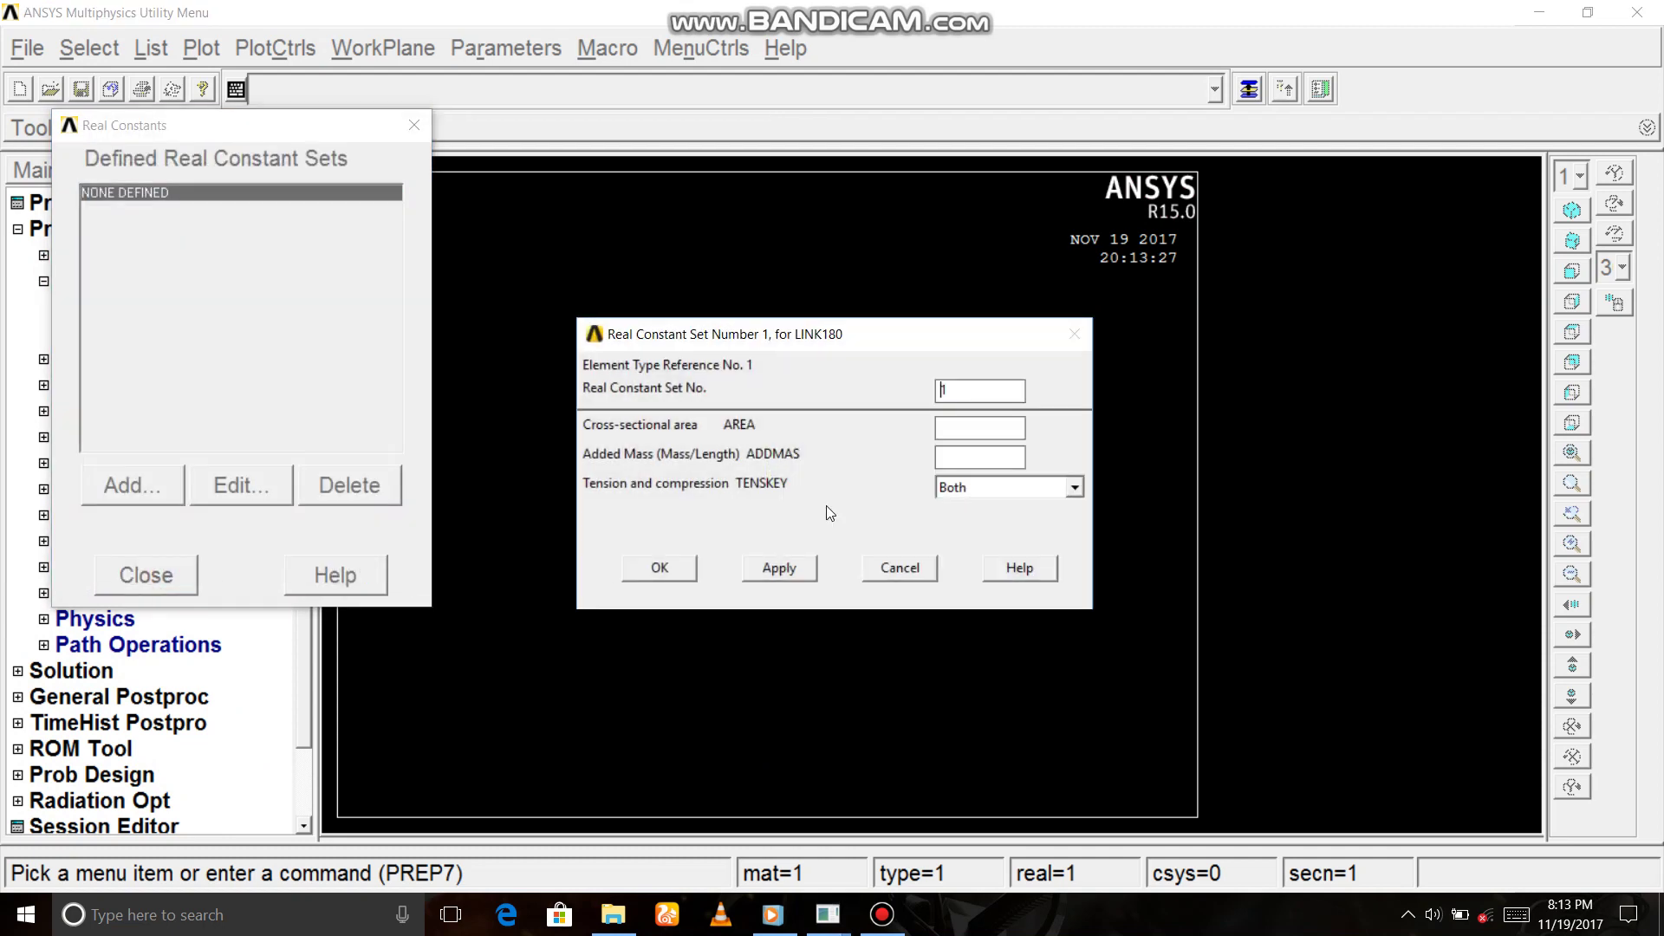
{"action": "left_click", "coordinate": [944, 438]}
{"action": "left_click", "coordinate": [663, 569]}
{"action": "left_click", "coordinate": [178, 576]}
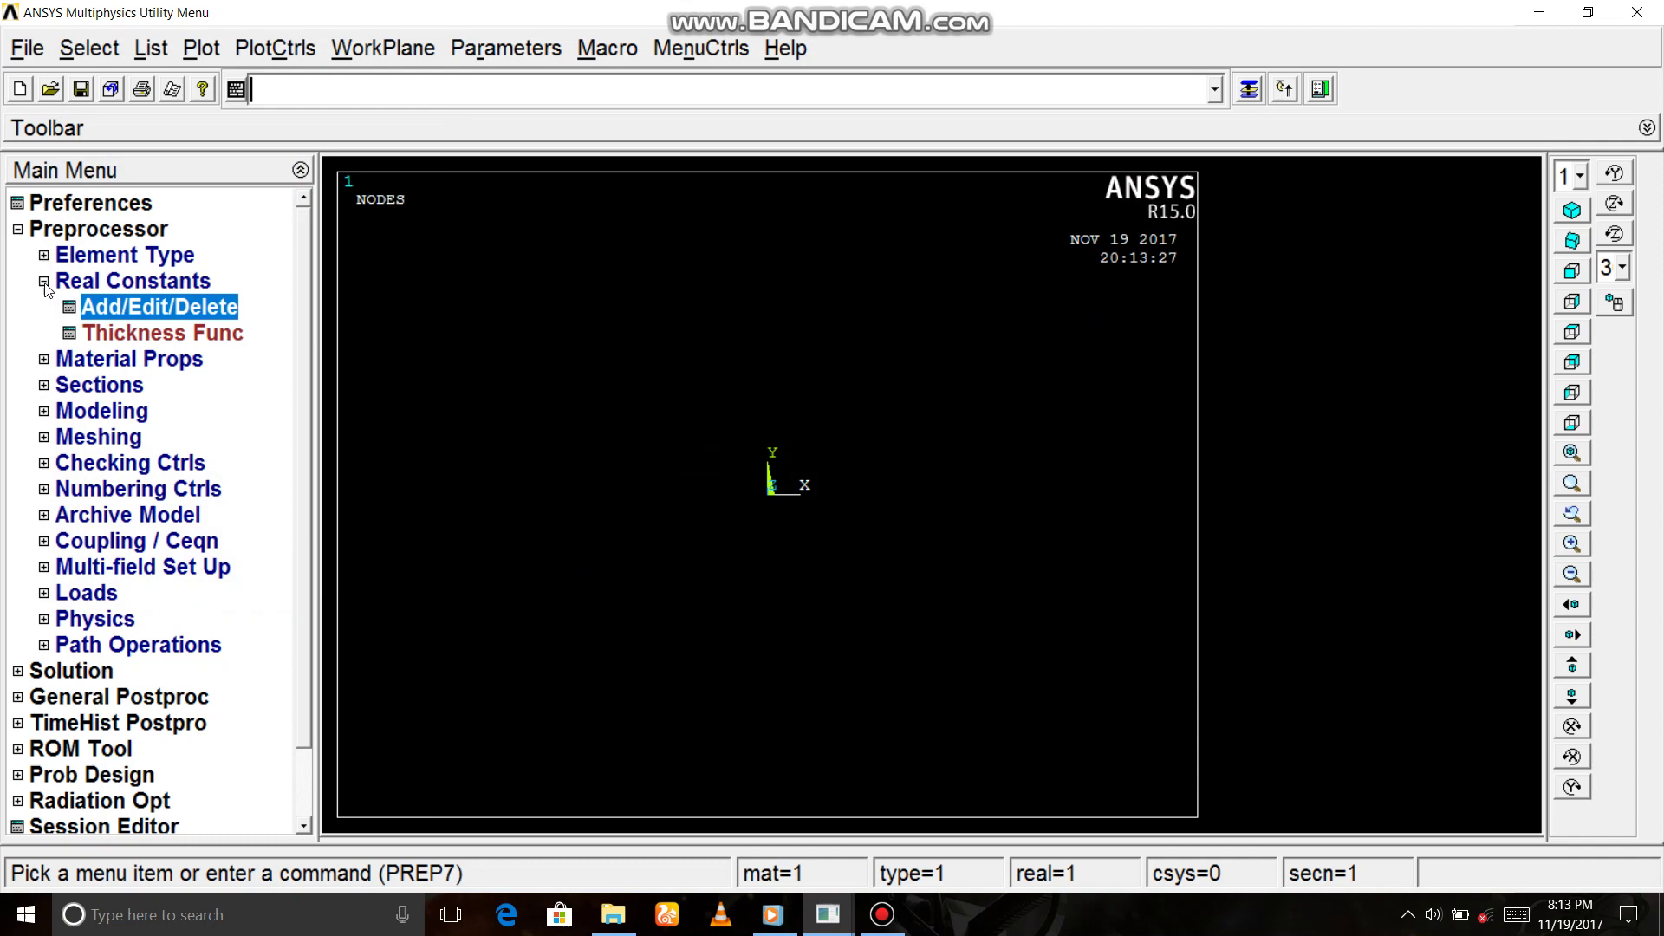
Step: Define material 1 as Structural linear elastic isotropic with EX = 30e6 and PRXY = 0
{"action": "left_click", "coordinate": [44, 283]}
{"action": "left_click", "coordinate": [44, 308]}
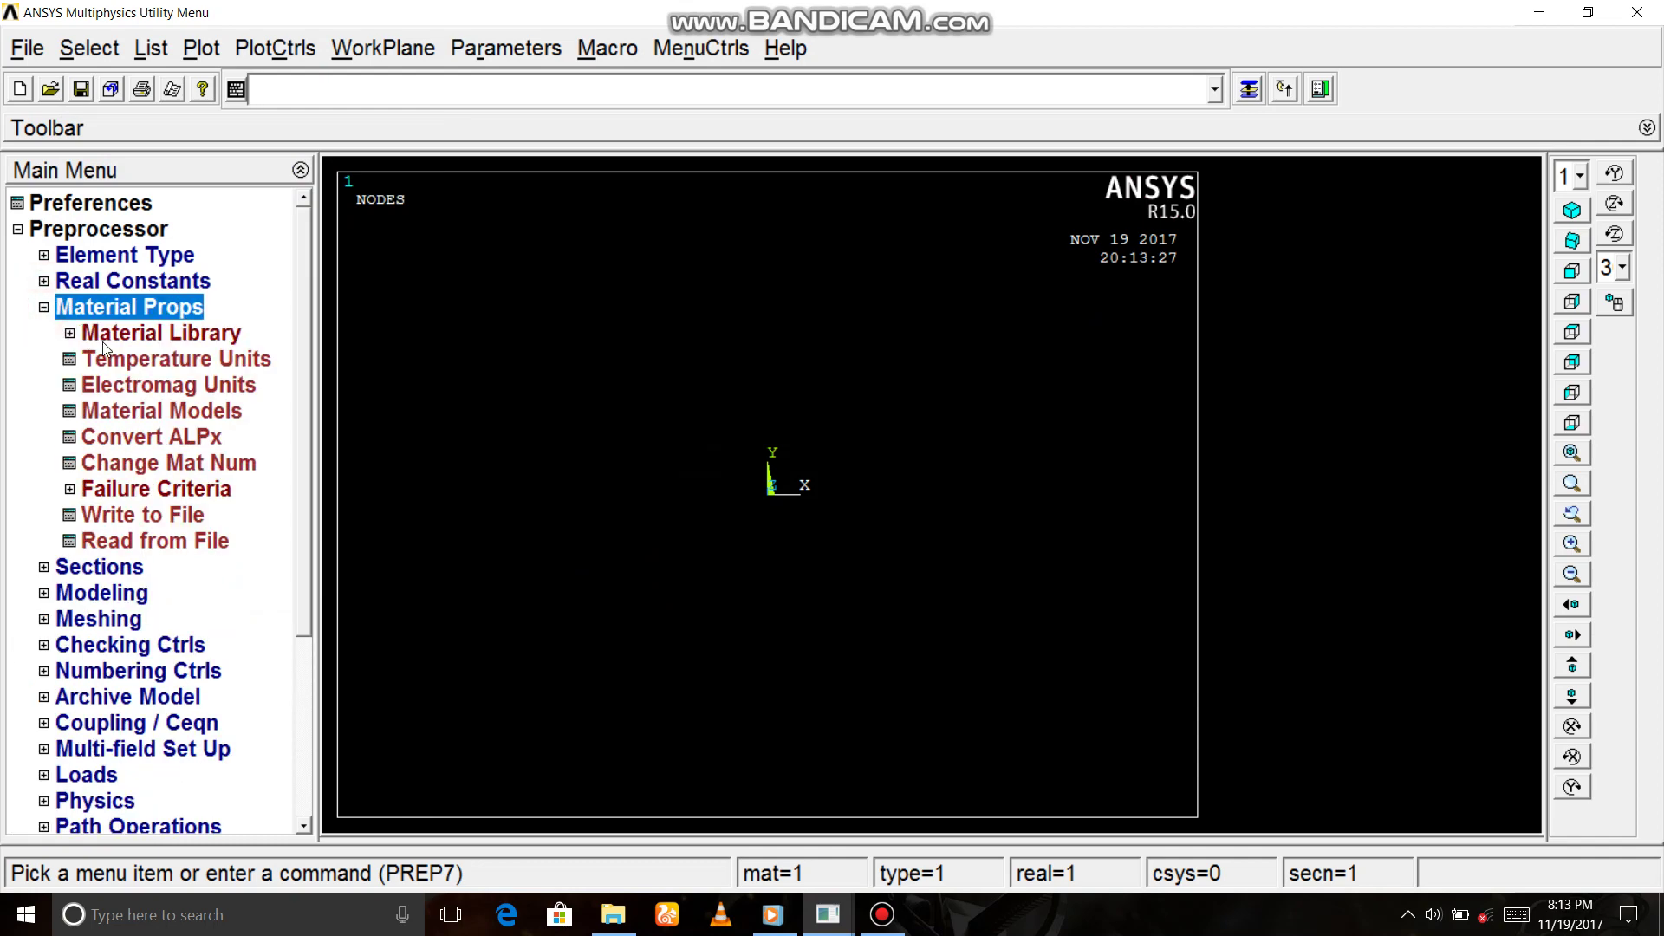
{"action": "left_click", "coordinate": [157, 408]}
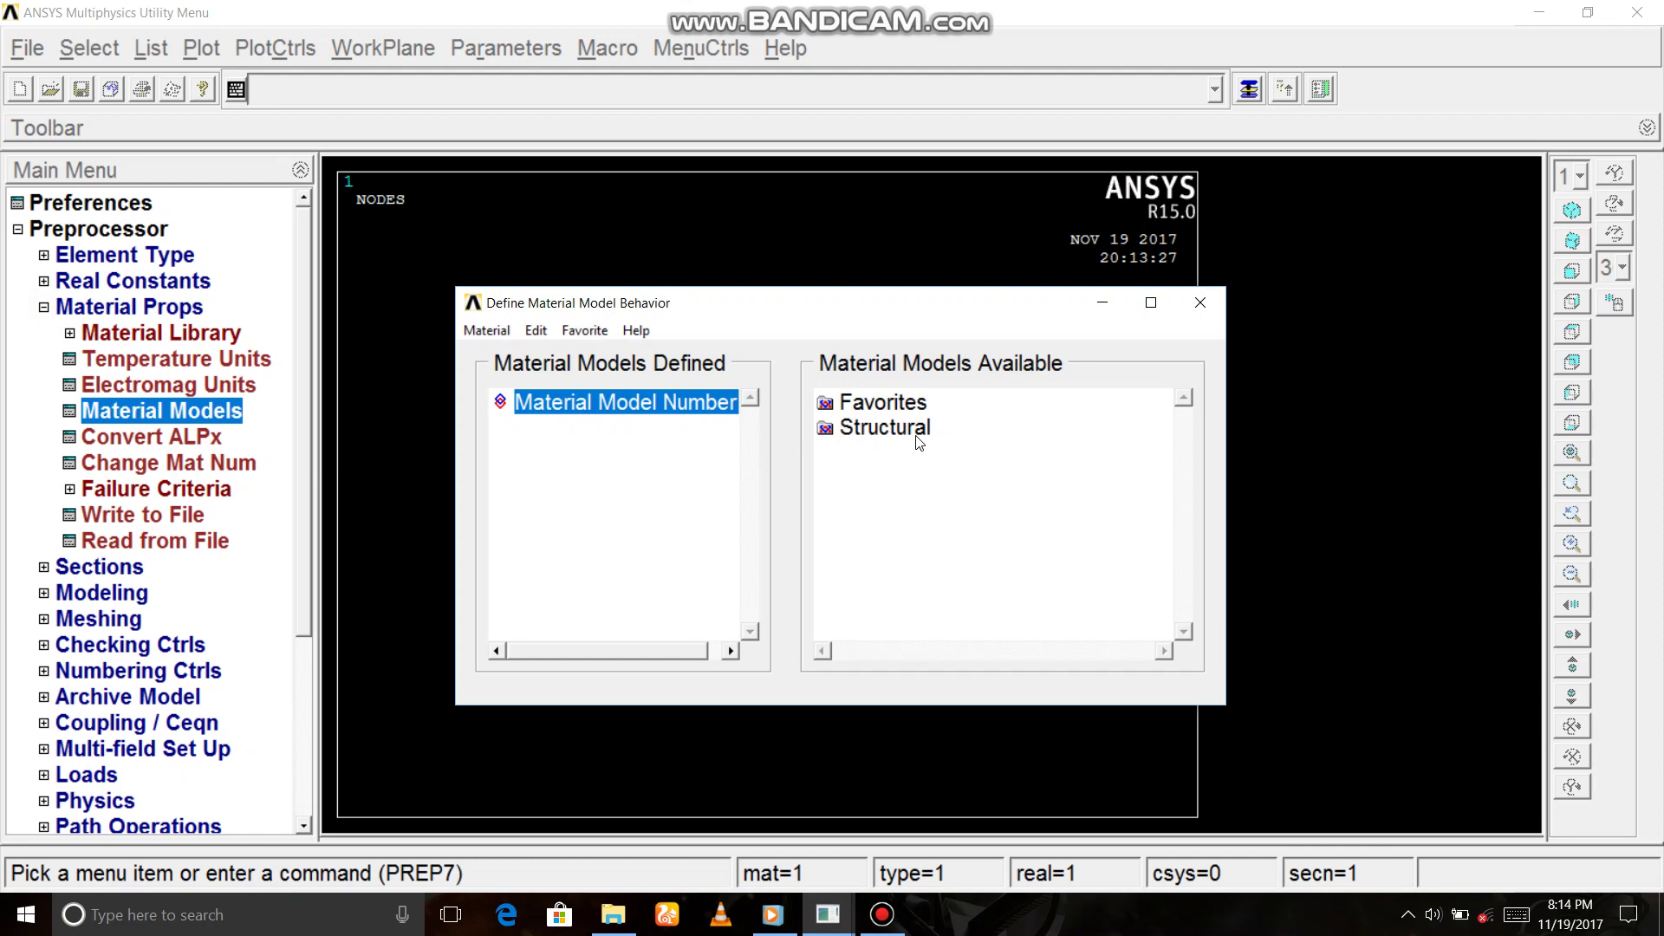
{"action": "double_click", "coordinate": [915, 432]}
{"action": "double_click", "coordinate": [918, 452]}
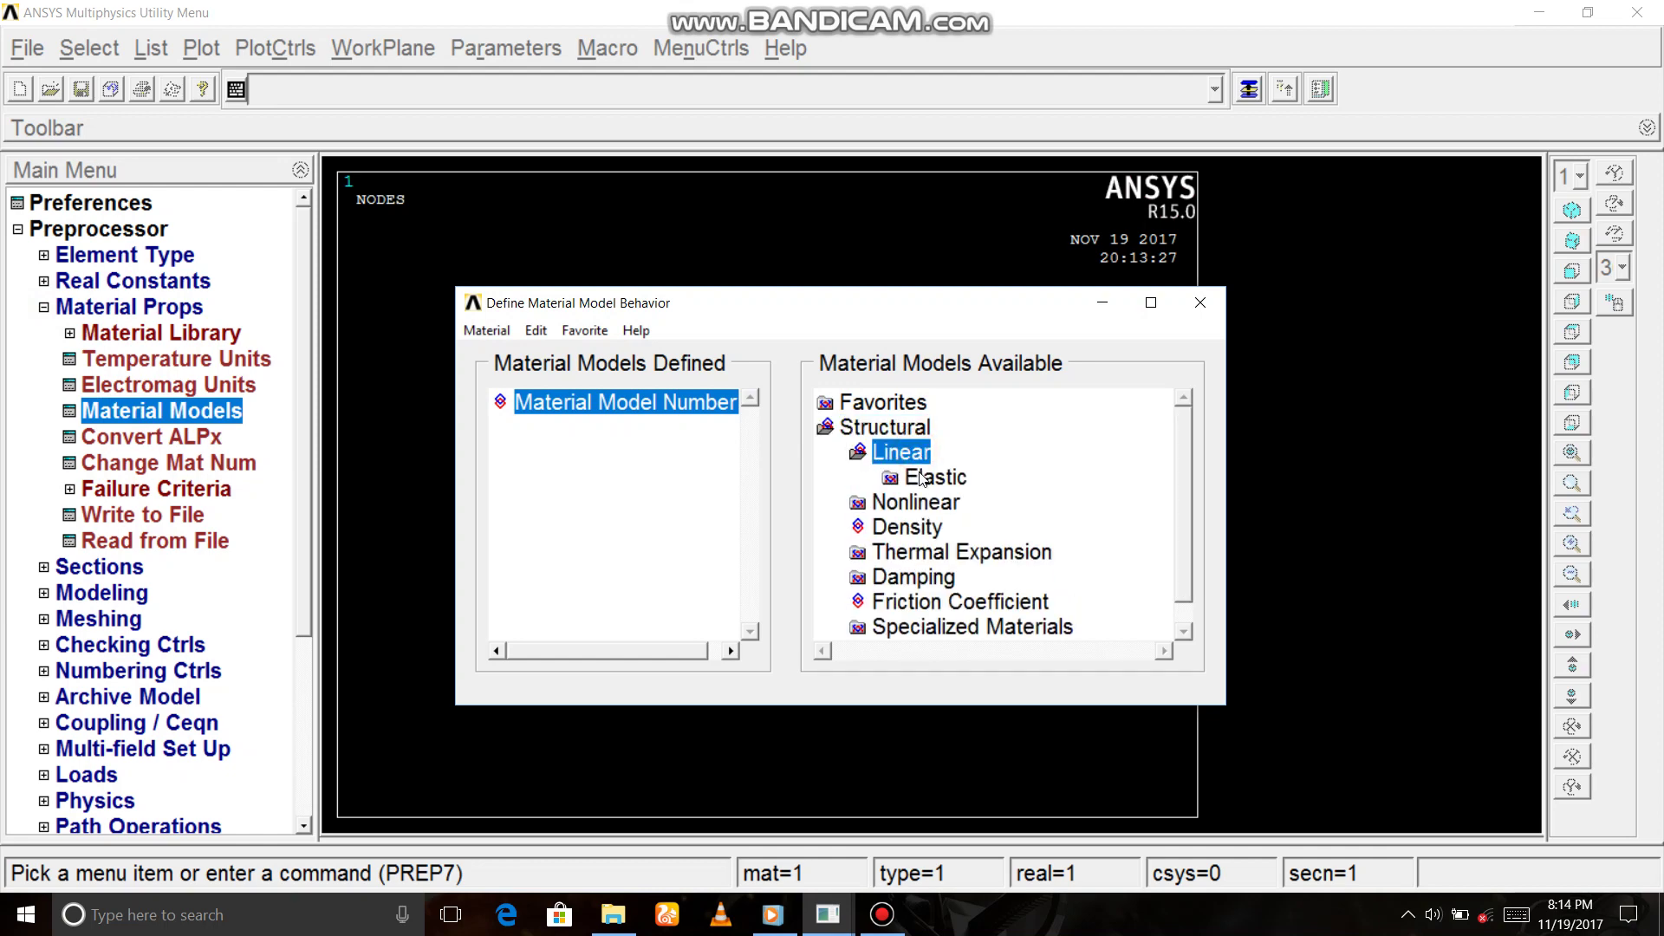
{"action": "double_click", "coordinate": [919, 478]}
{"action": "double_click", "coordinate": [948, 503]}
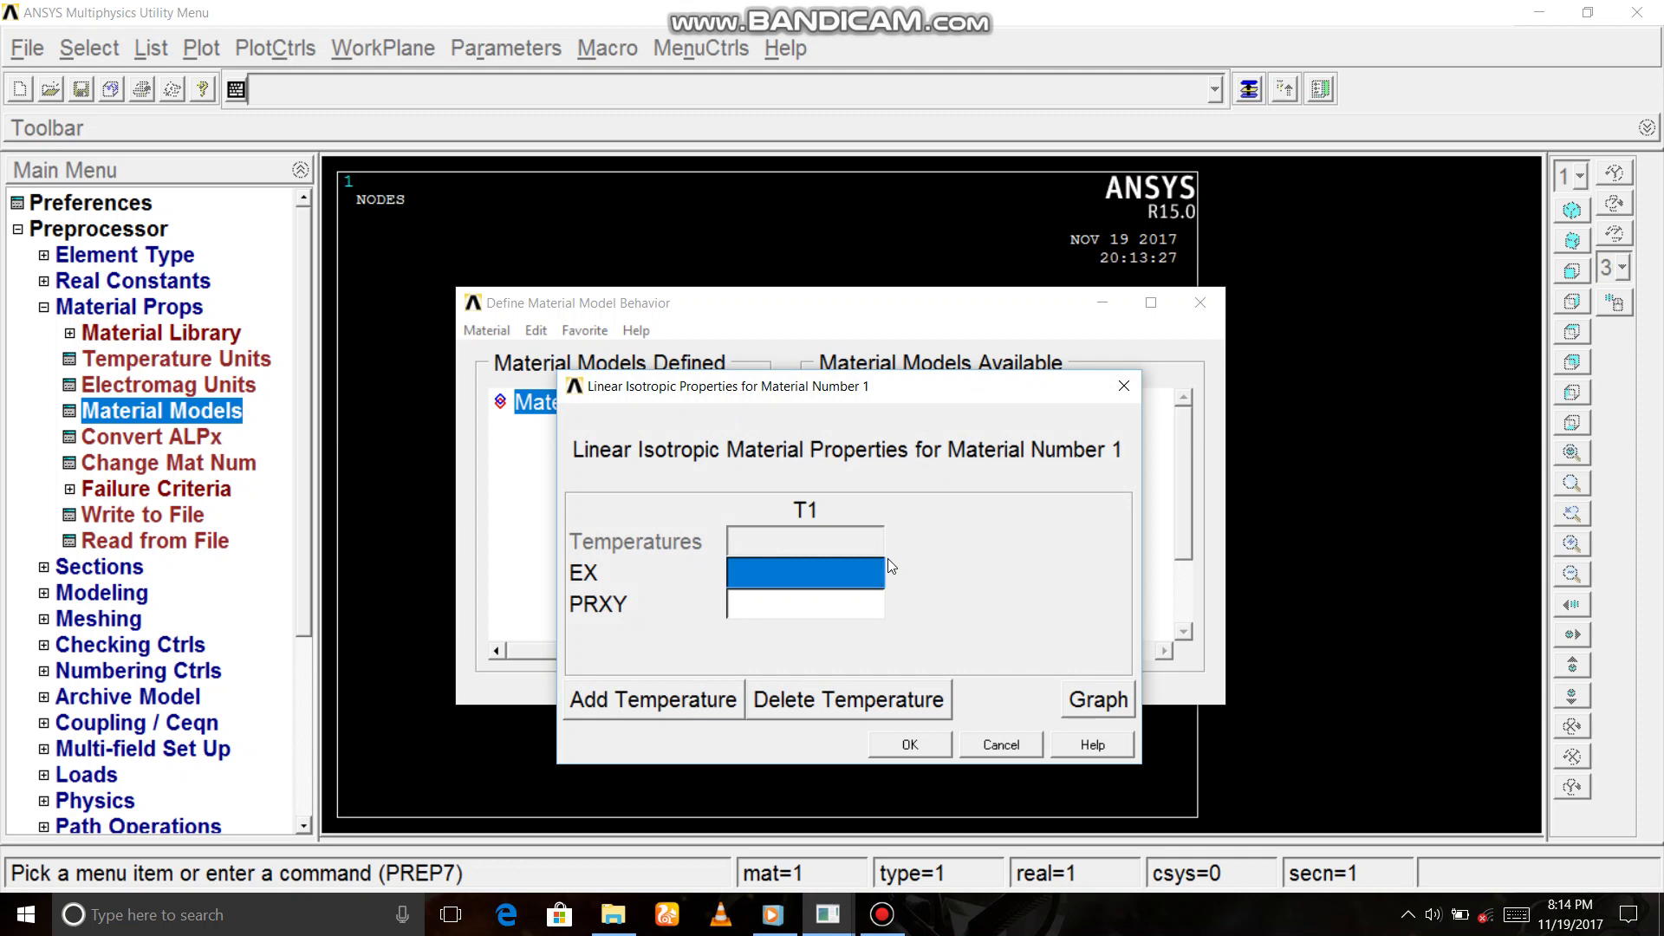
{"action": "type", "text": "30e"}
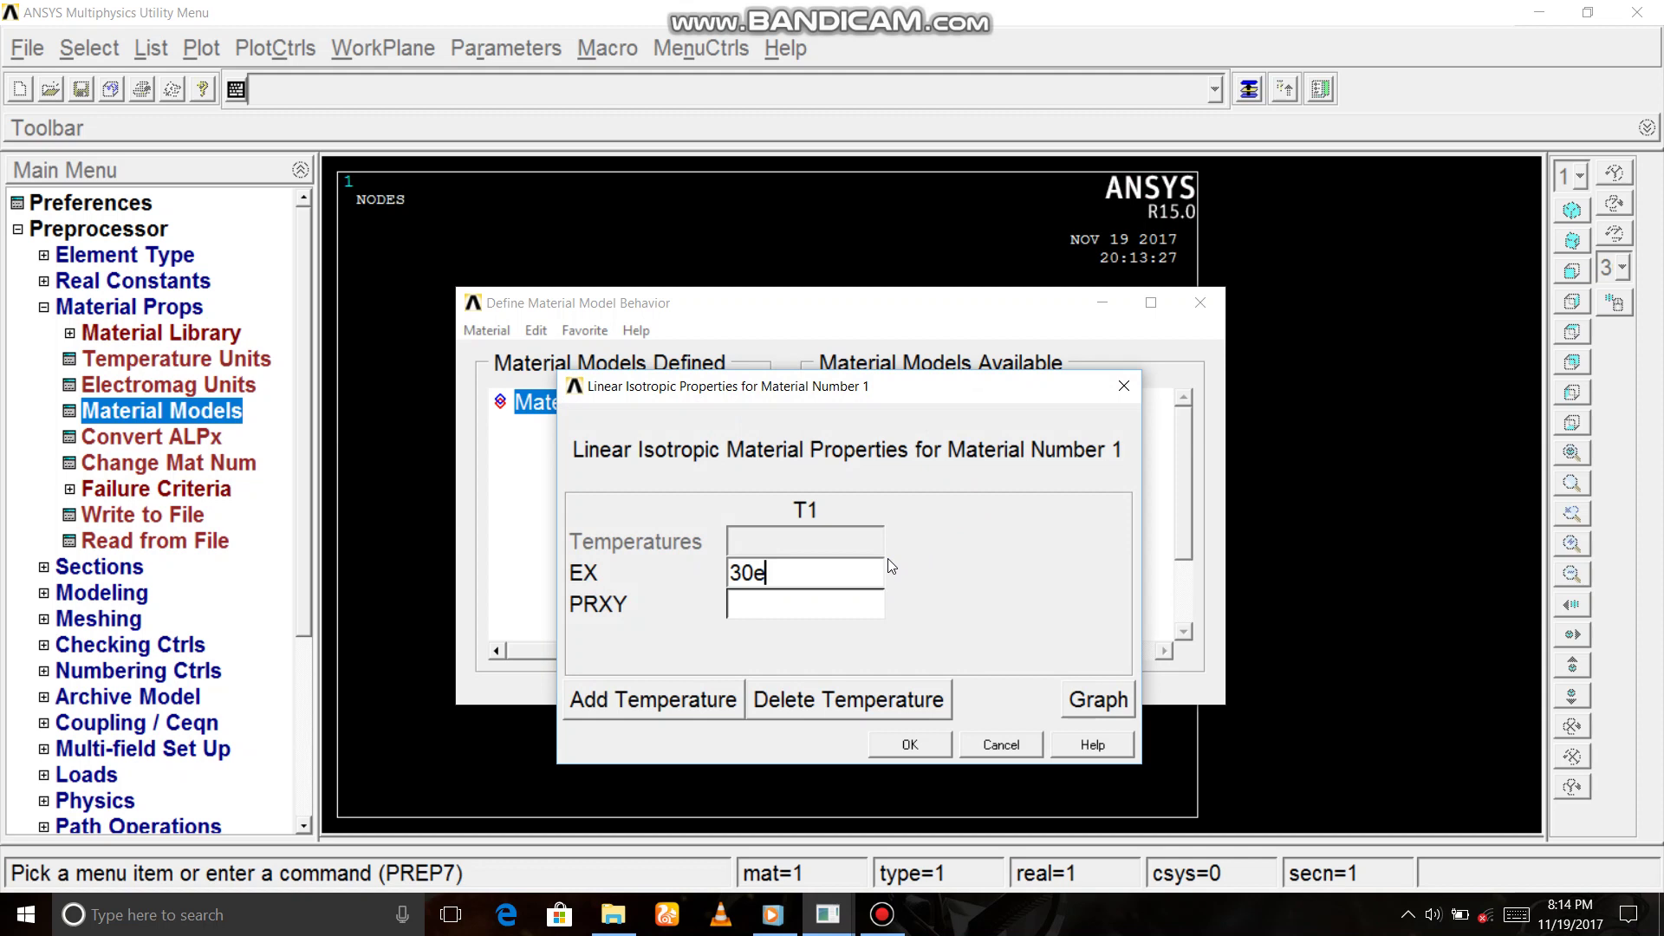
{"action": "type", "text": "6"}
{"action": "left_click", "coordinate": [847, 618]}
{"action": "type", "text": "0"}
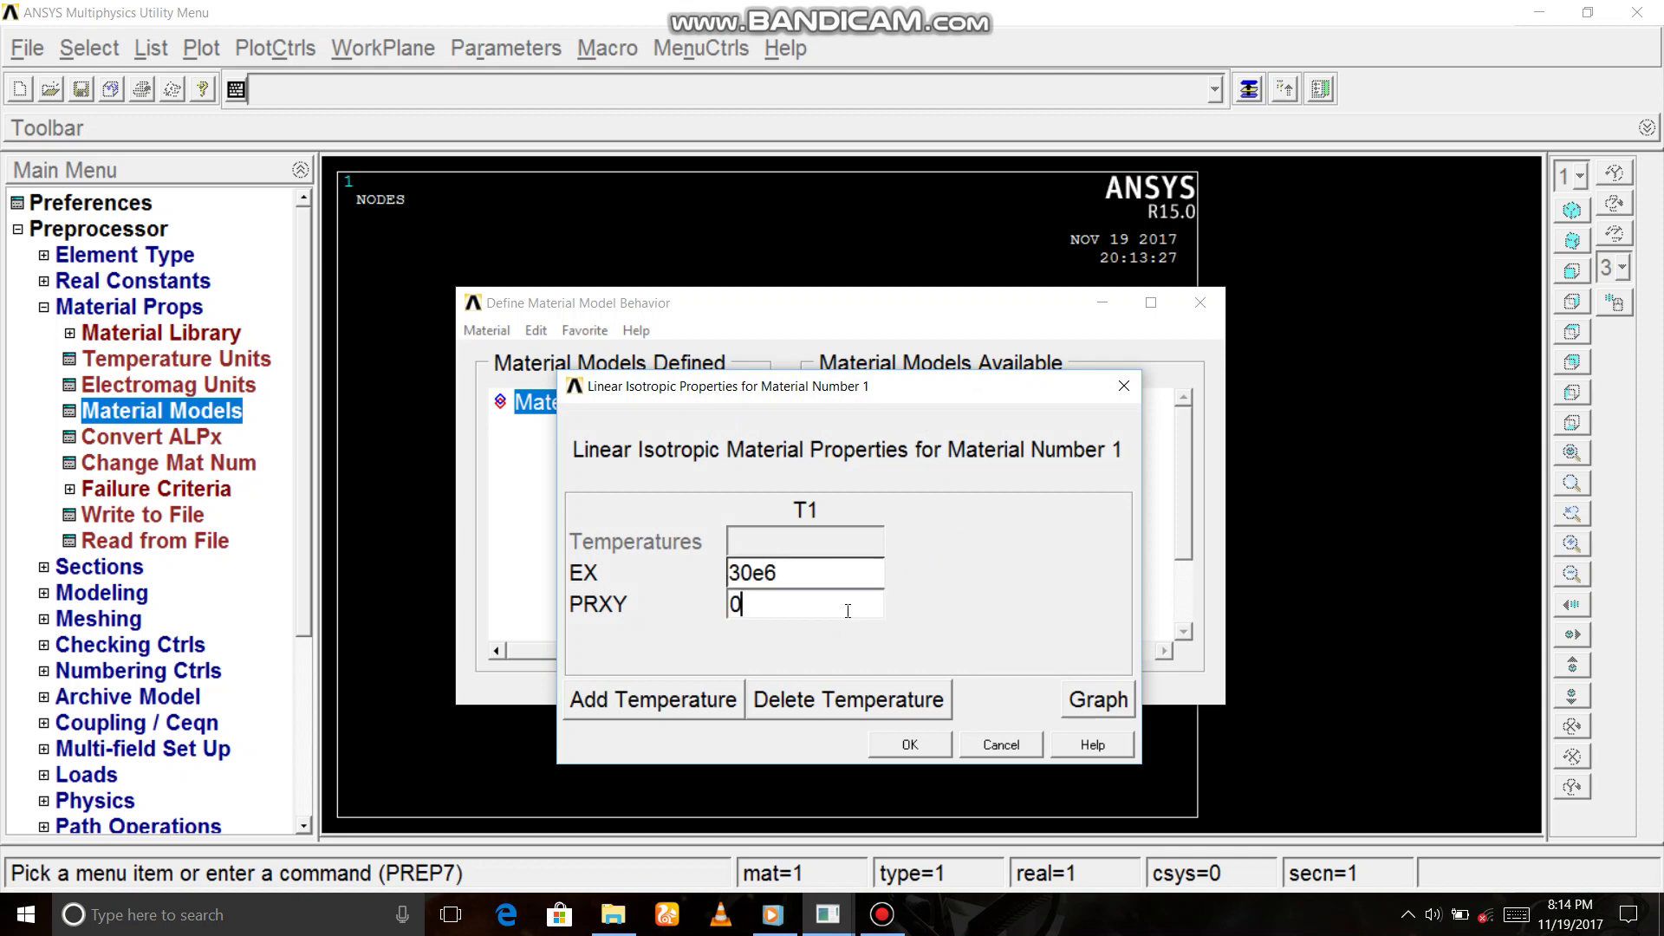
{"action": "left_click", "coordinate": [917, 746]}
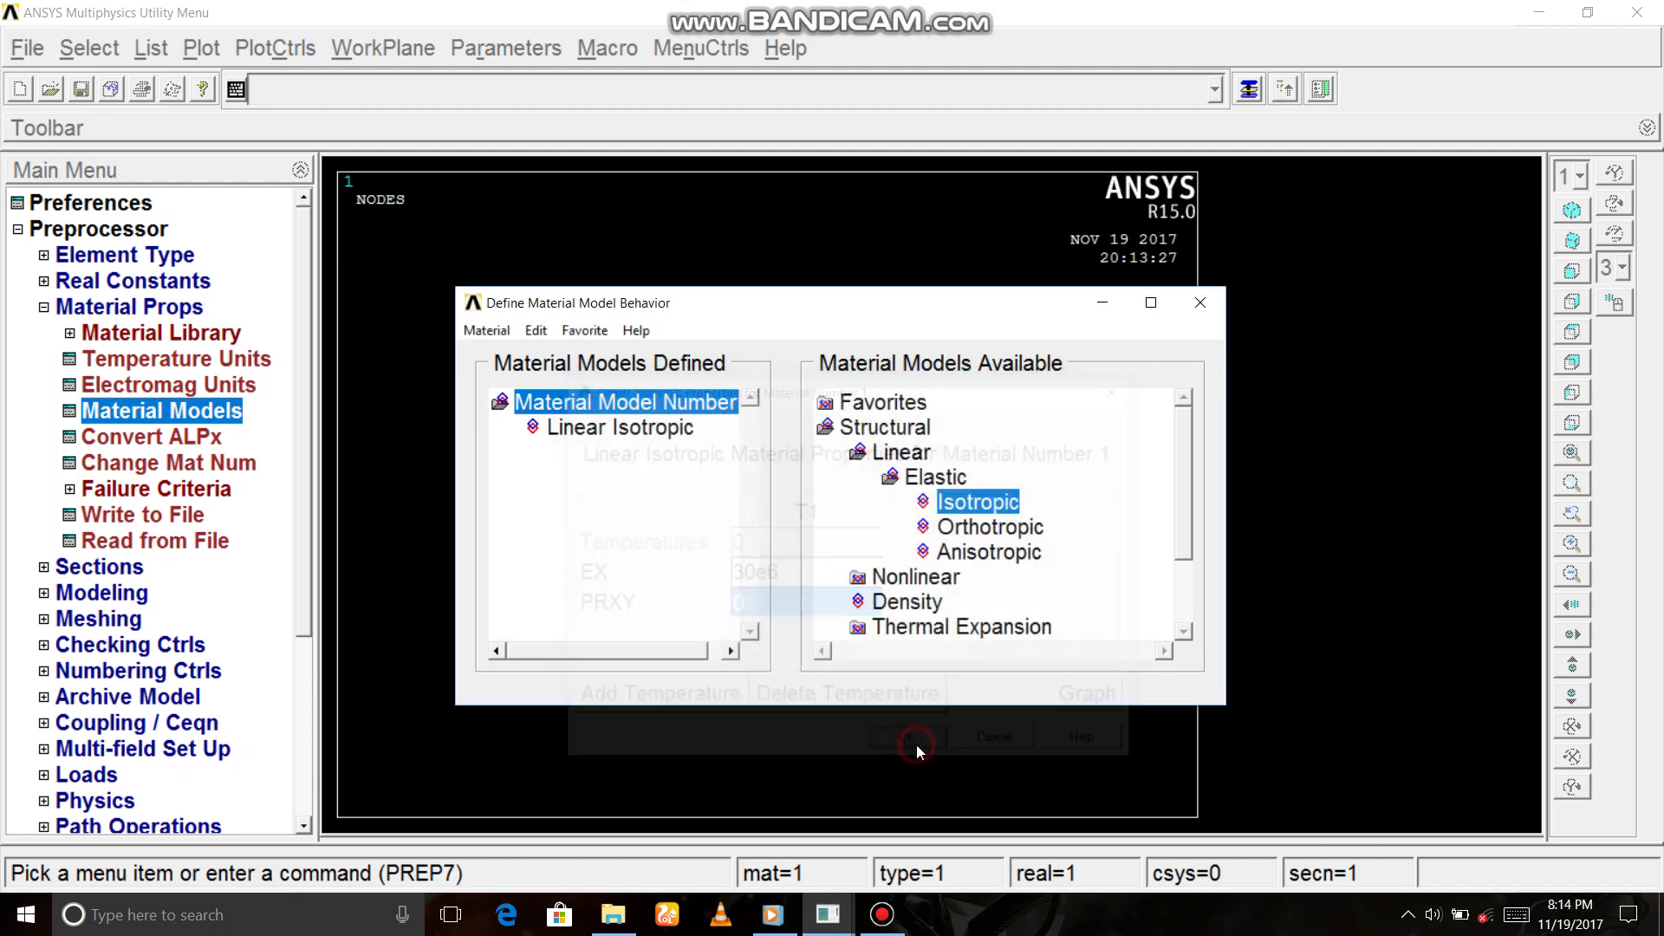
{"action": "left_click", "coordinate": [1200, 302]}
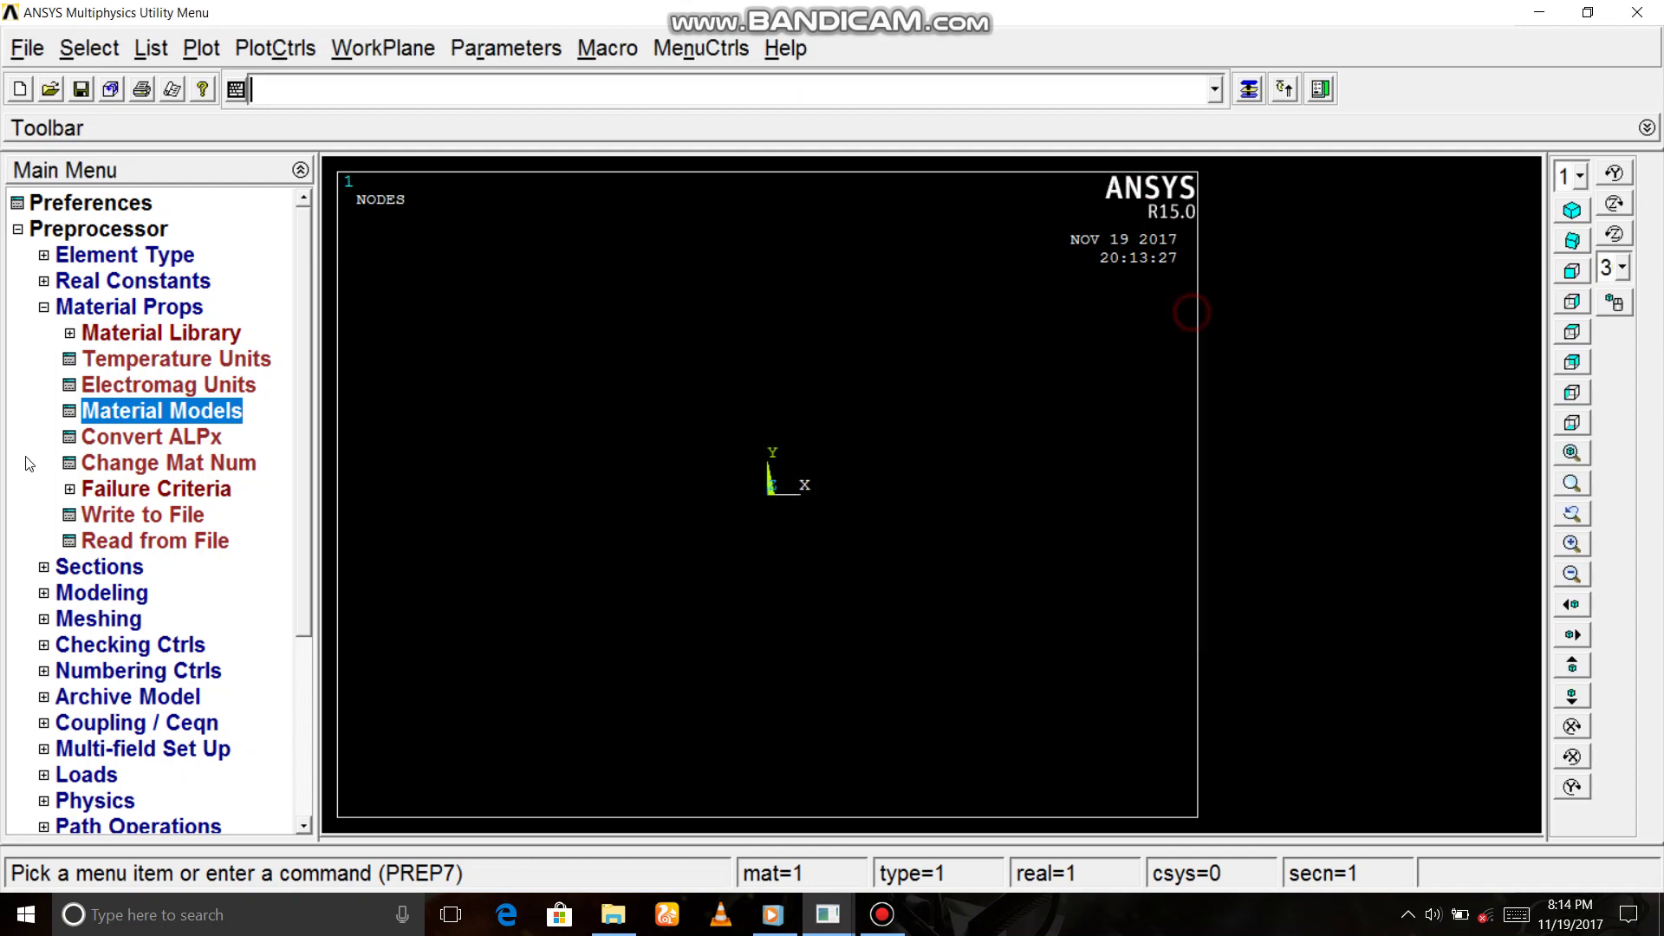
Step: Expand Preprocessor > Modeling > Create > Nodes to reach the In Active CS option
{"action": "left_click", "coordinate": [43, 308]}
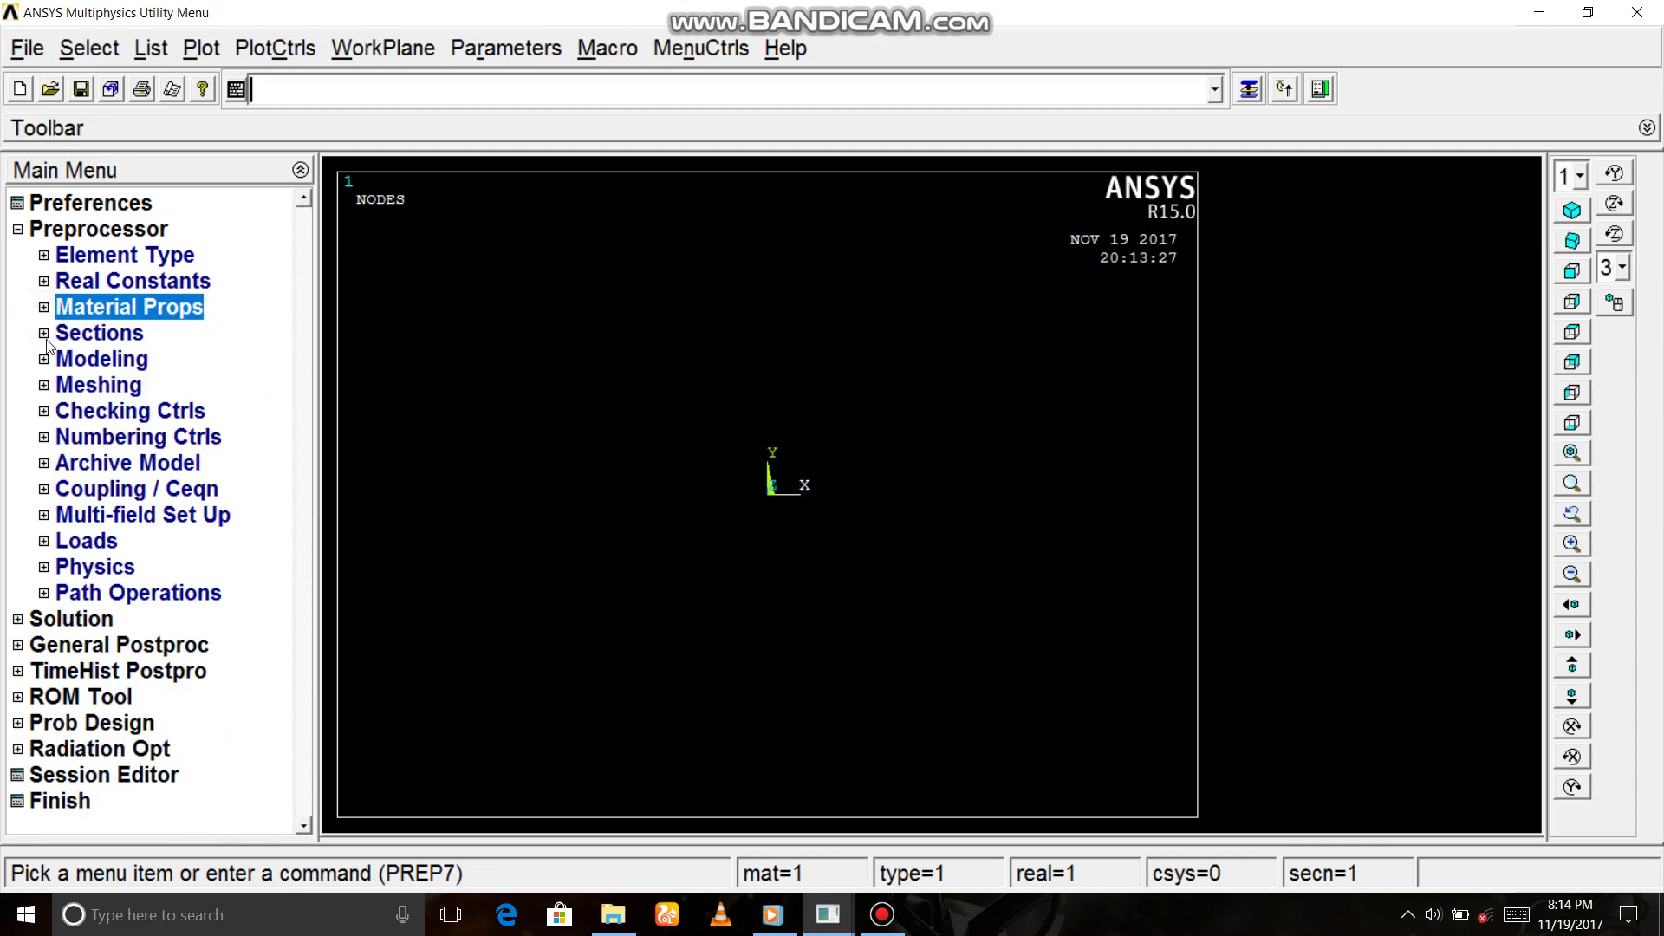
{"action": "left_click", "coordinate": [42, 334]}
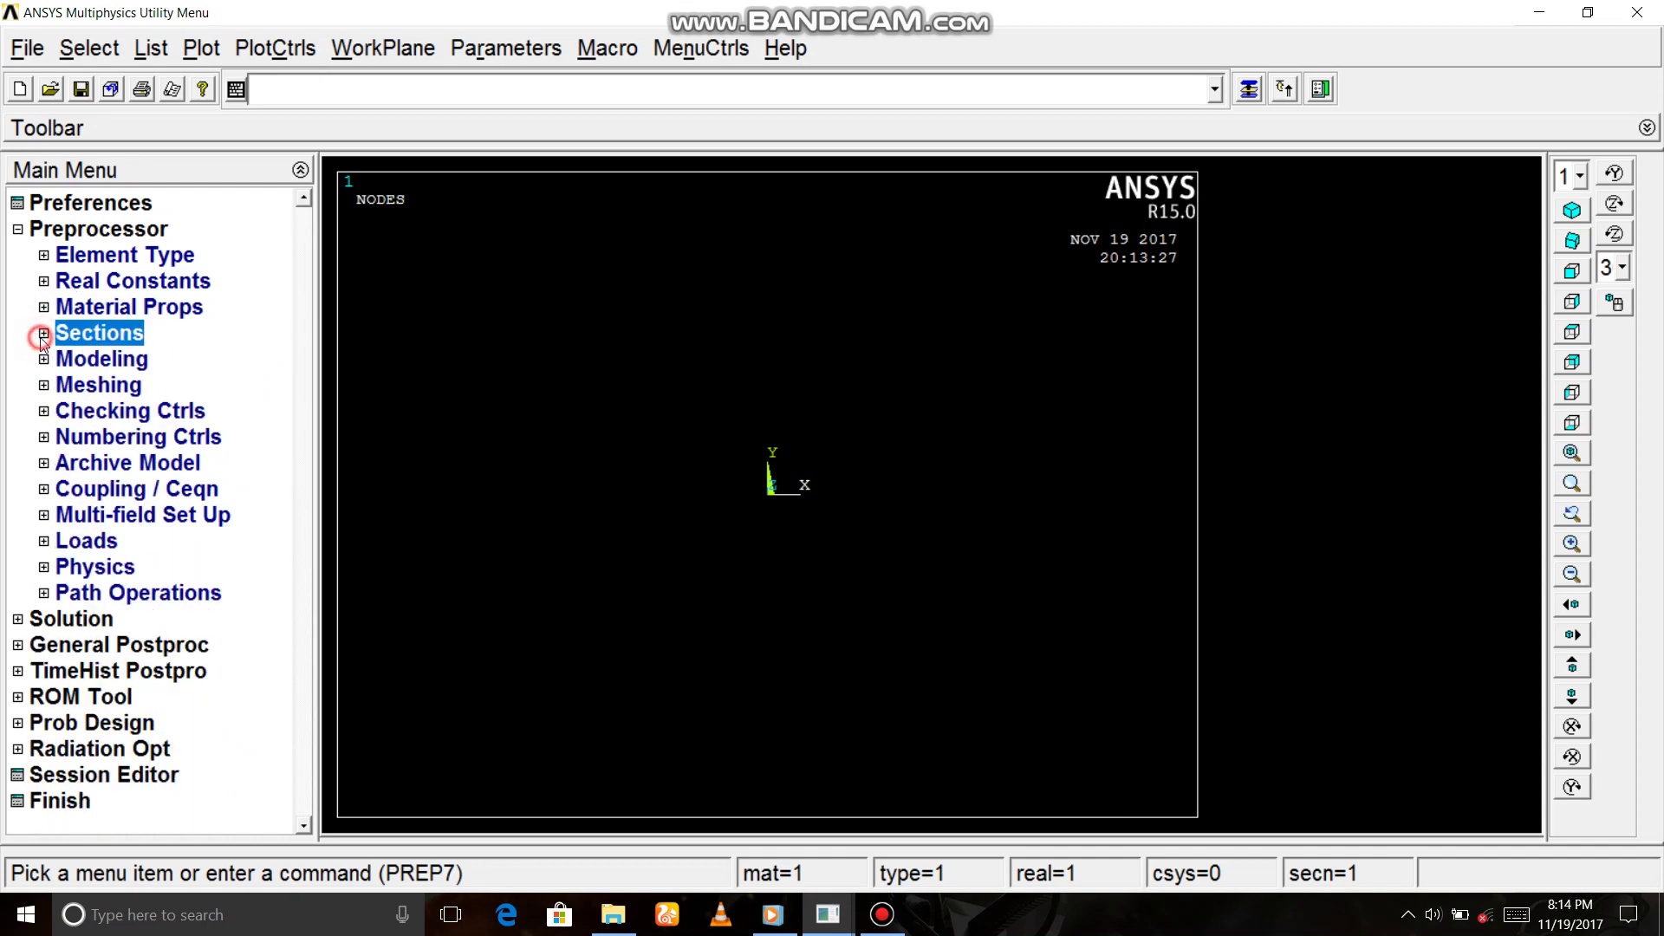
{"action": "left_click", "coordinate": [43, 358]}
{"action": "left_click", "coordinate": [68, 385]}
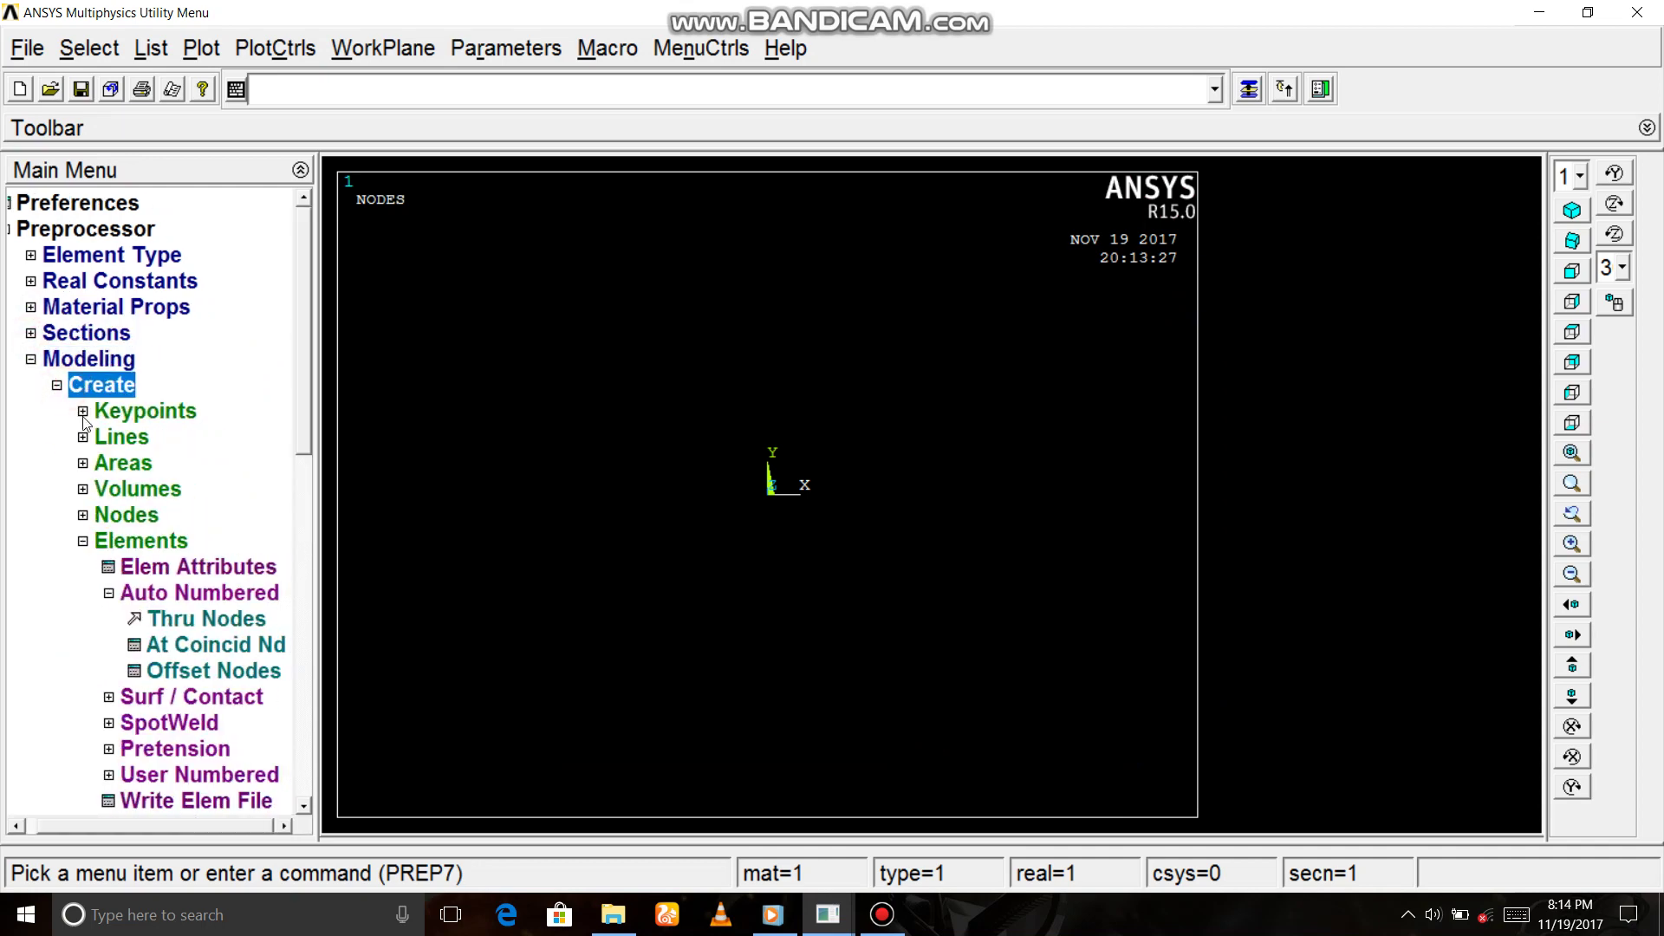
{"action": "left_click", "coordinate": [98, 518]}
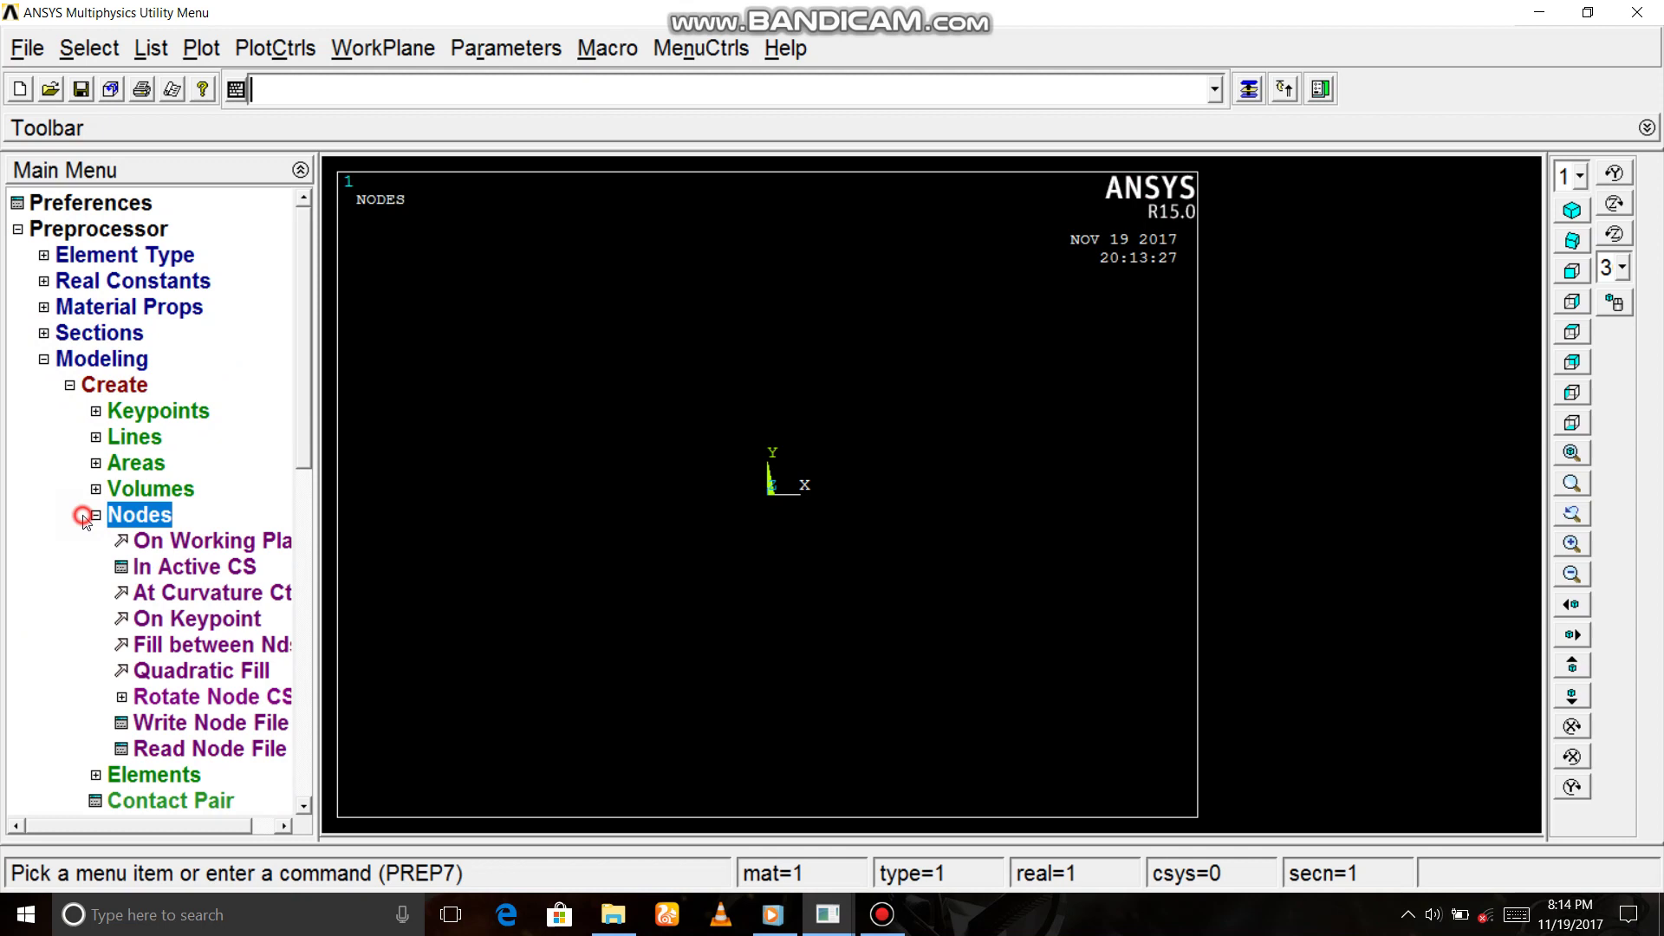
Step: Create node 1 at the origin and node 2 at Y = 1
{"action": "left_click", "coordinate": [150, 567]}
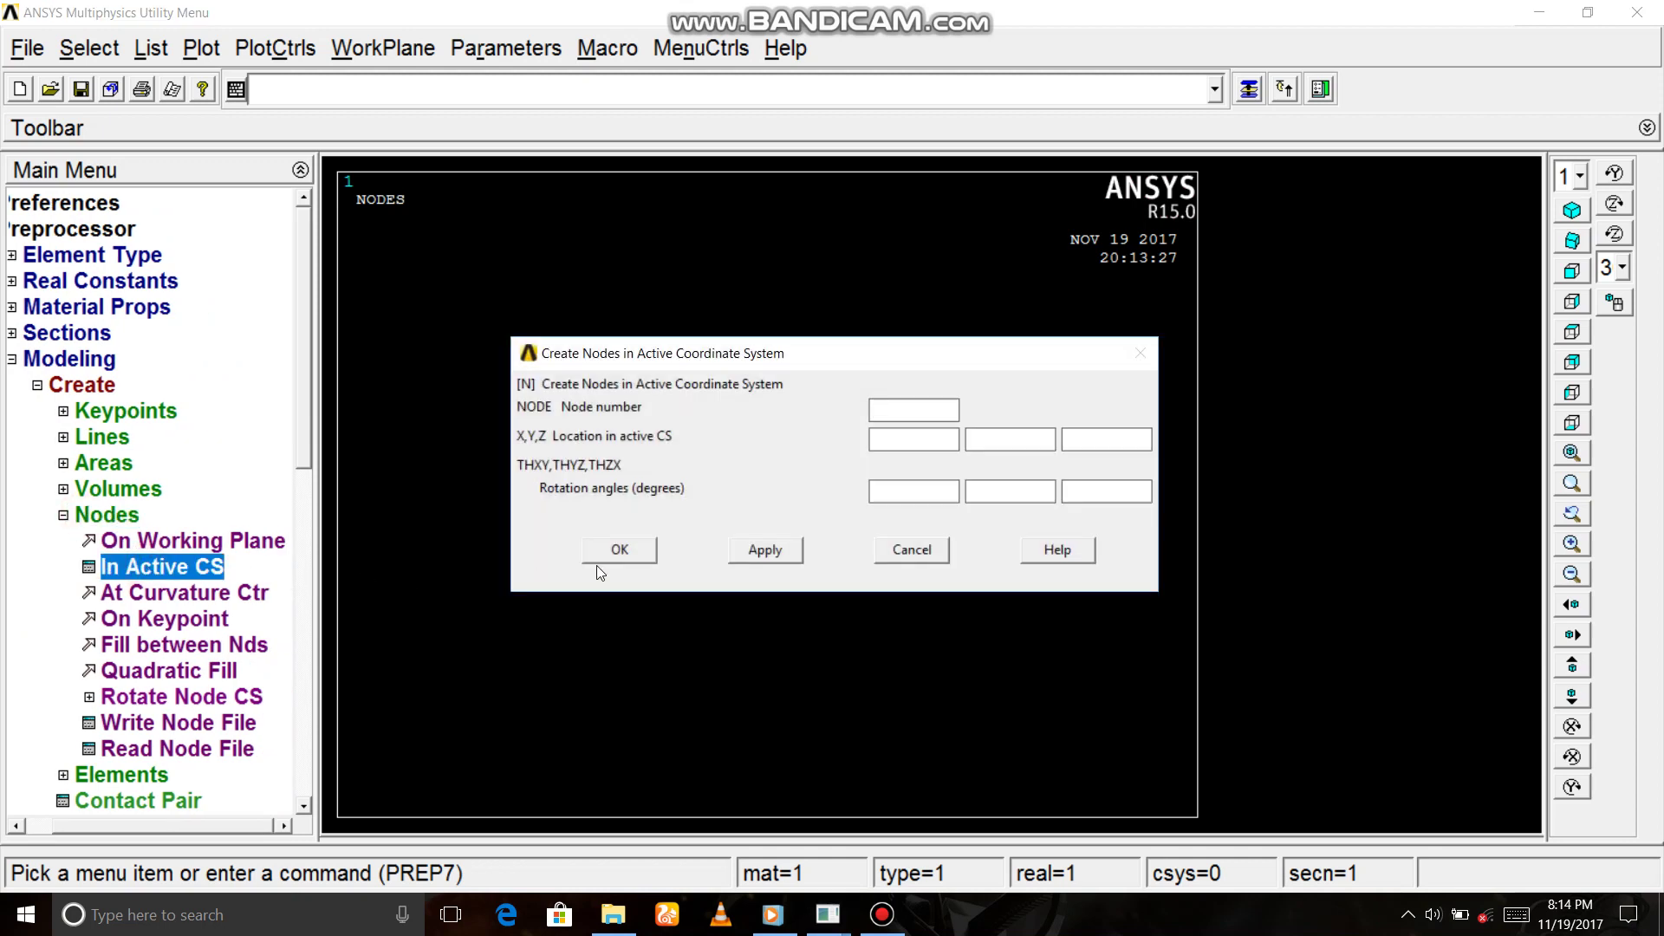
{"action": "type", "text": "1"}
{"action": "left_click", "coordinate": [762, 559]}
{"action": "type", "text": "2"}
{"action": "left_click", "coordinate": [995, 451]}
{"action": "type", "text": "1"}
{"action": "left_click", "coordinate": [770, 550]}
Step: Create node 3 at Y = 2 and node 4 at Y = 3
{"action": "left_click", "coordinate": [896, 415]}
{"action": "left_click", "coordinate": [975, 440]}
{"action": "left_click", "coordinate": [768, 550]}
{"action": "left_click", "coordinate": [894, 414]}
{"action": "key", "text": "BackSpace"}
{"action": "left_click", "coordinate": [988, 437]}
{"action": "left_click", "coordinate": [618, 552]}
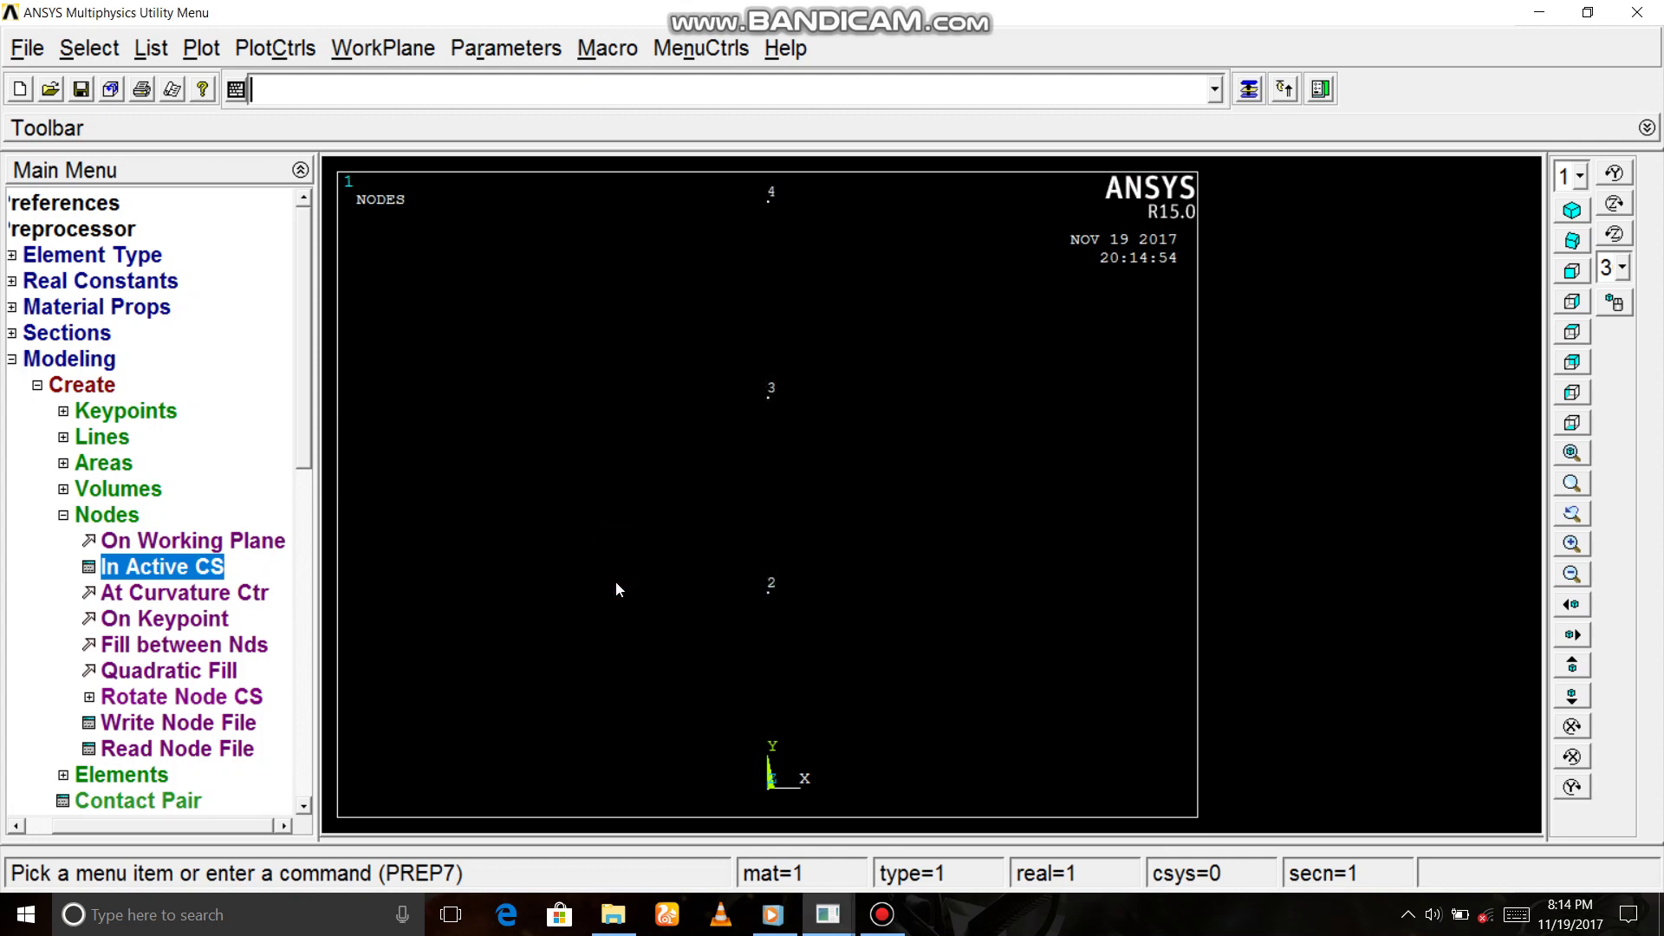
{"action": "left_click", "coordinate": [62, 516]}
Step: Create auto-numbered elements through node pairs 1–2, 2–3 and 3–4
{"action": "left_click", "coordinate": [99, 544]}
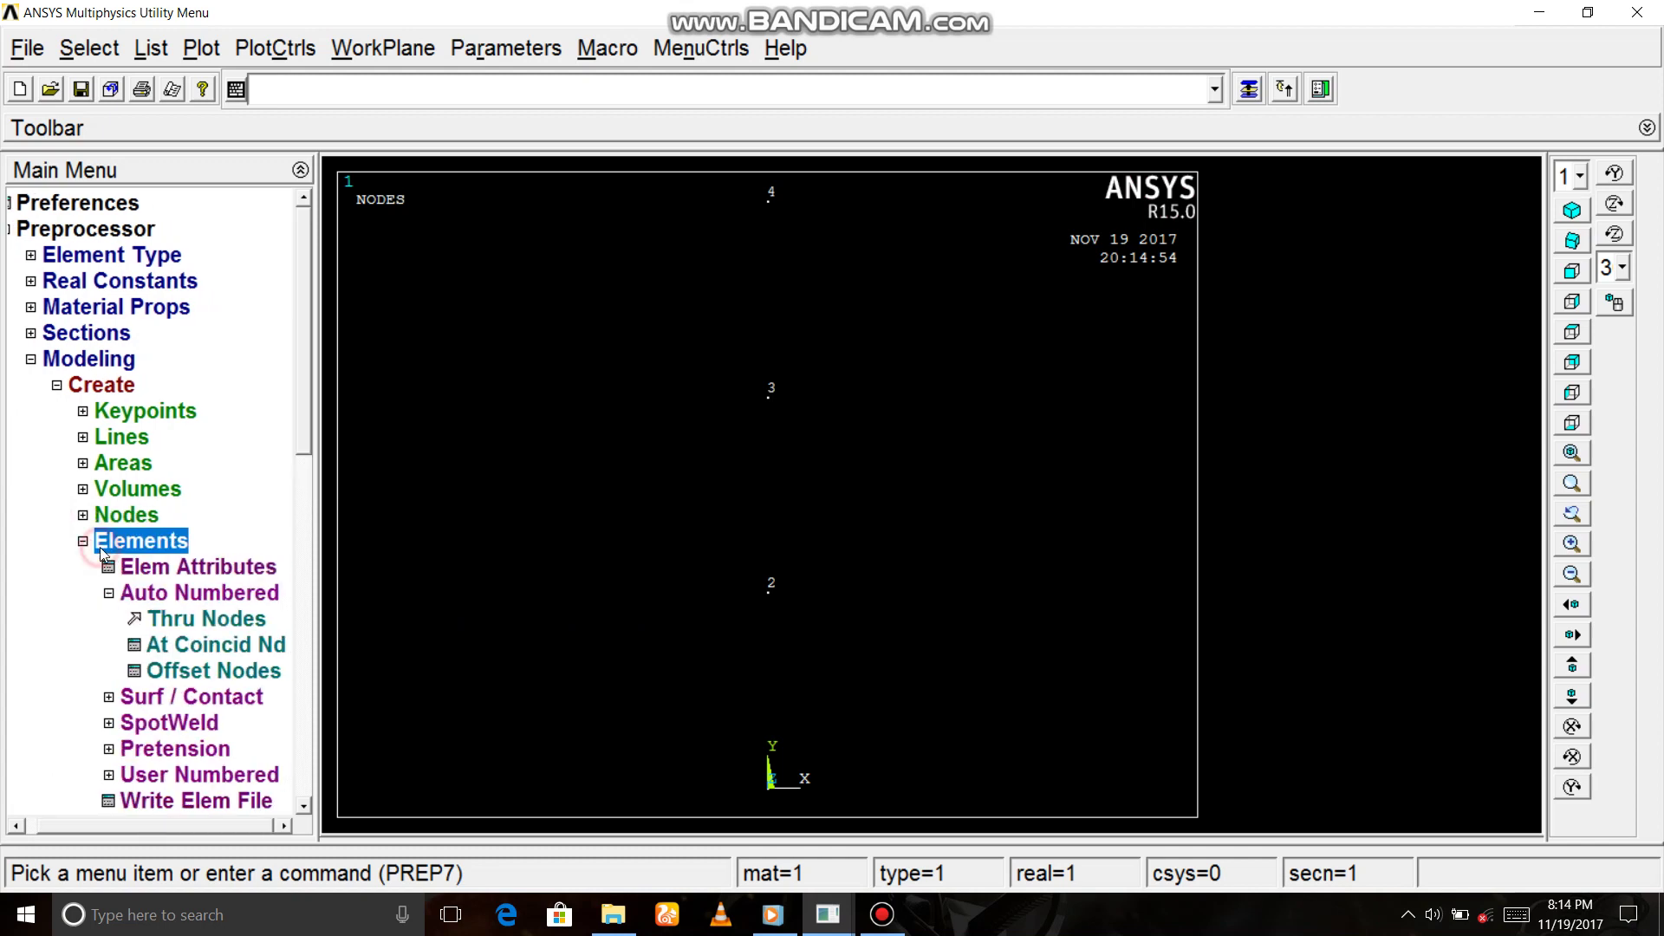
{"action": "left_click", "coordinate": [202, 624]}
{"action": "left_click", "coordinate": [762, 782]}
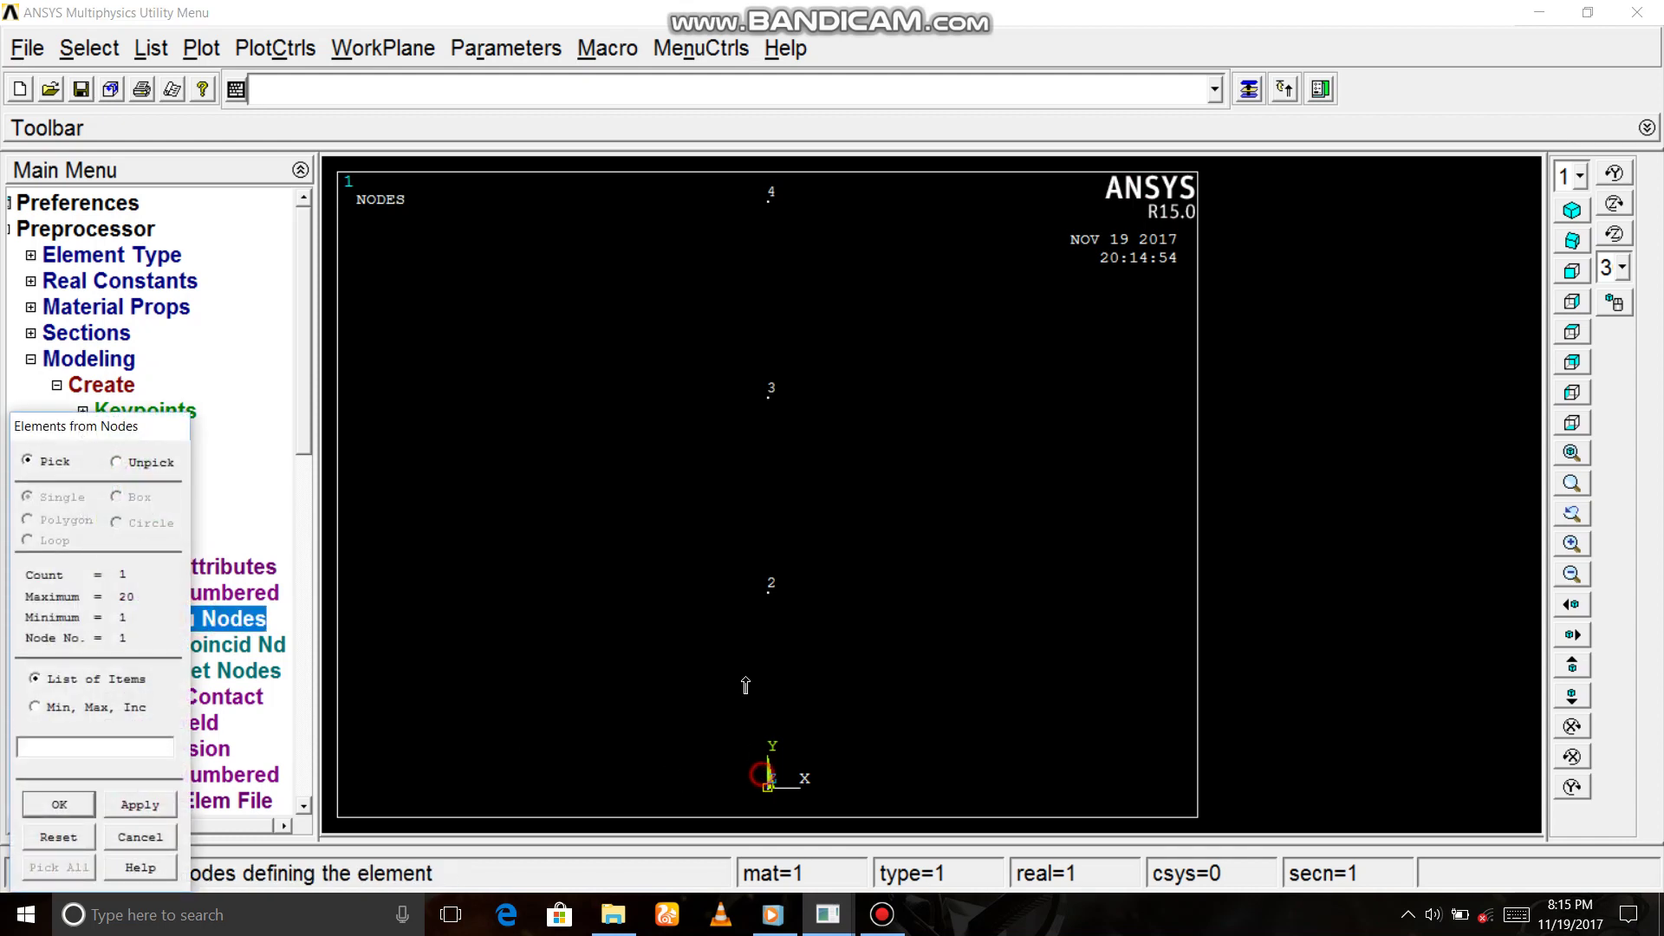
{"action": "left_click", "coordinate": [738, 597]}
{"action": "left_click", "coordinate": [139, 808]}
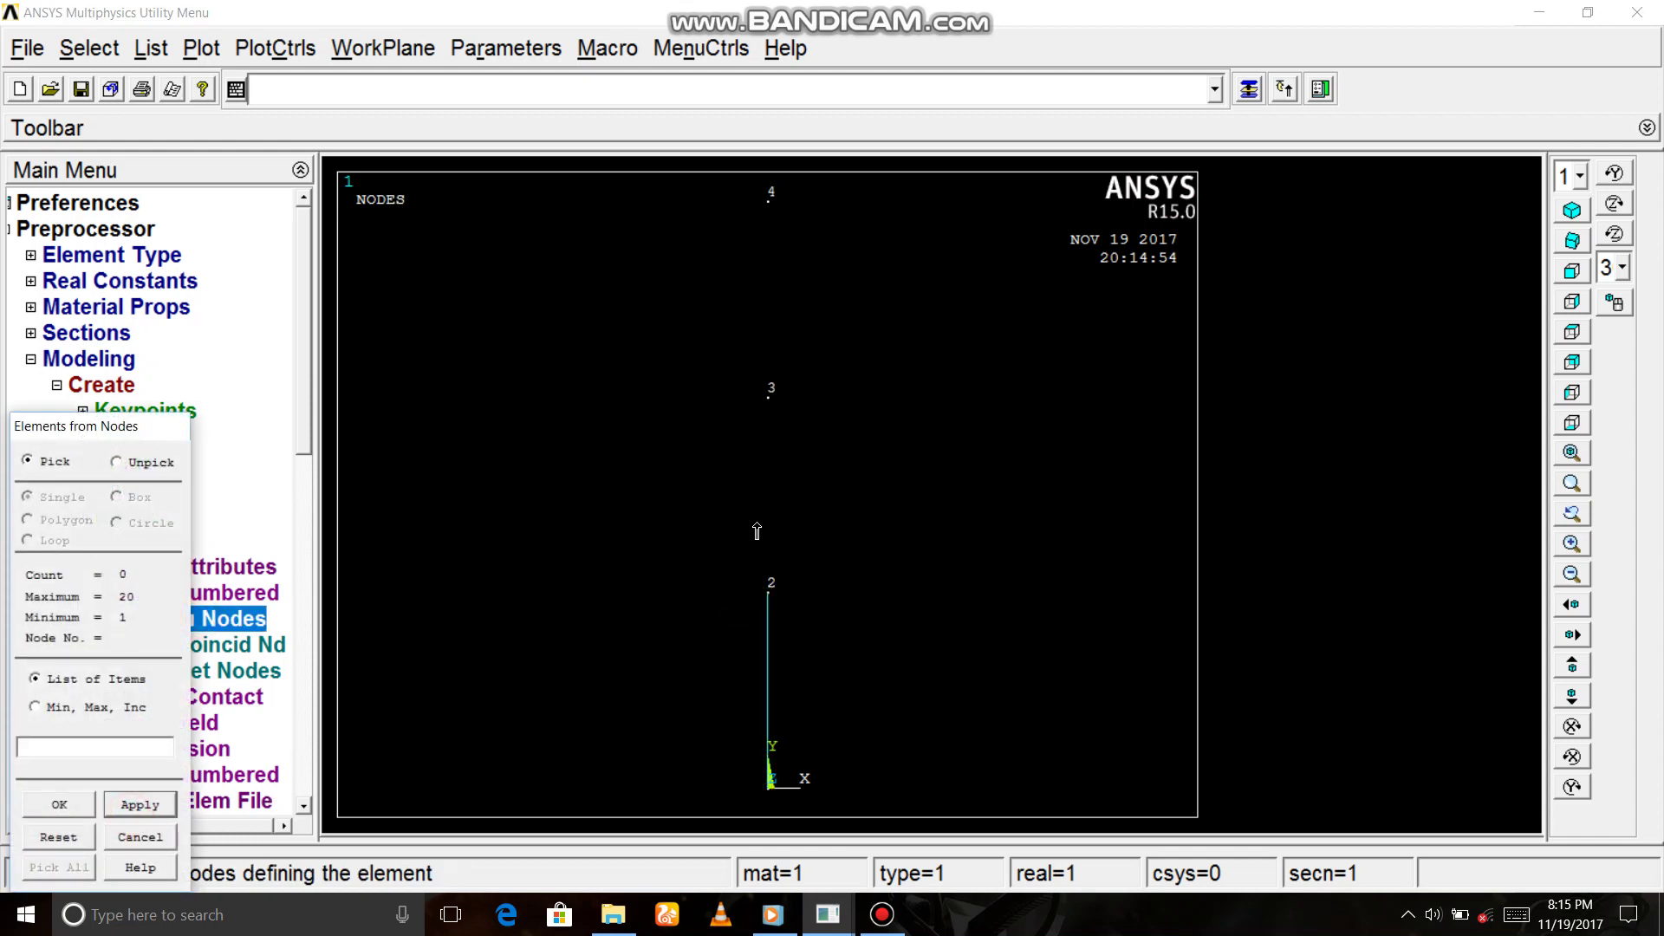
{"action": "left_click", "coordinate": [735, 557]}
{"action": "left_click", "coordinate": [745, 406]}
{"action": "left_click", "coordinate": [140, 806]}
{"action": "left_click", "coordinate": [719, 397]}
{"action": "left_click", "coordinate": [708, 203]}
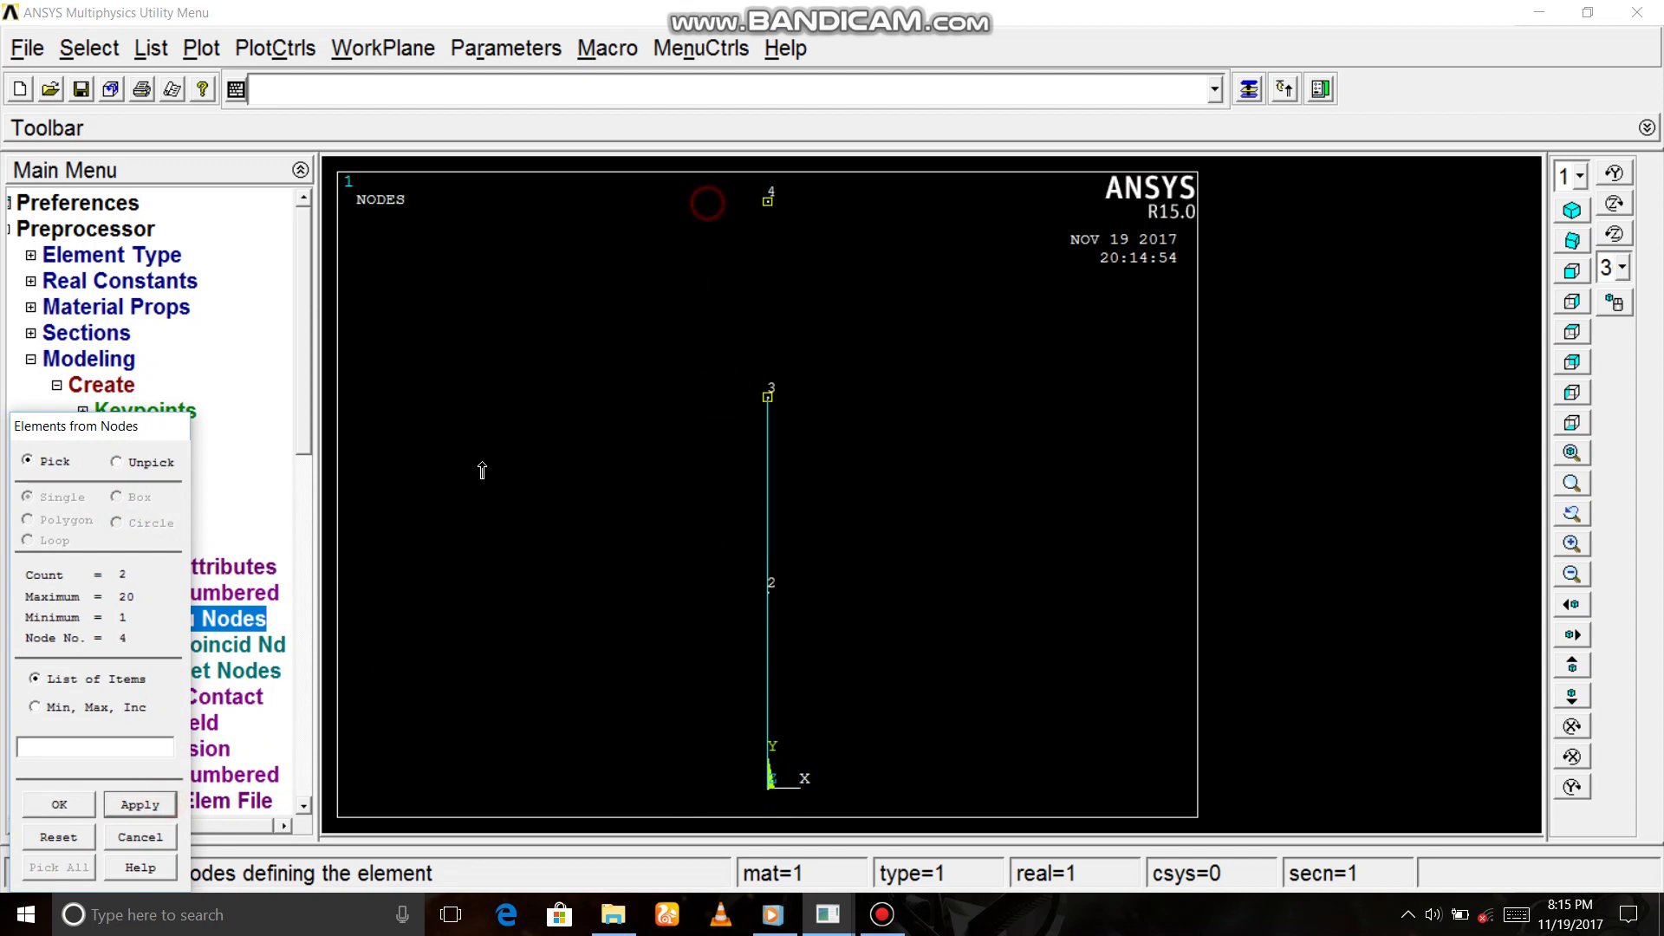
{"action": "left_click", "coordinate": [60, 805]}
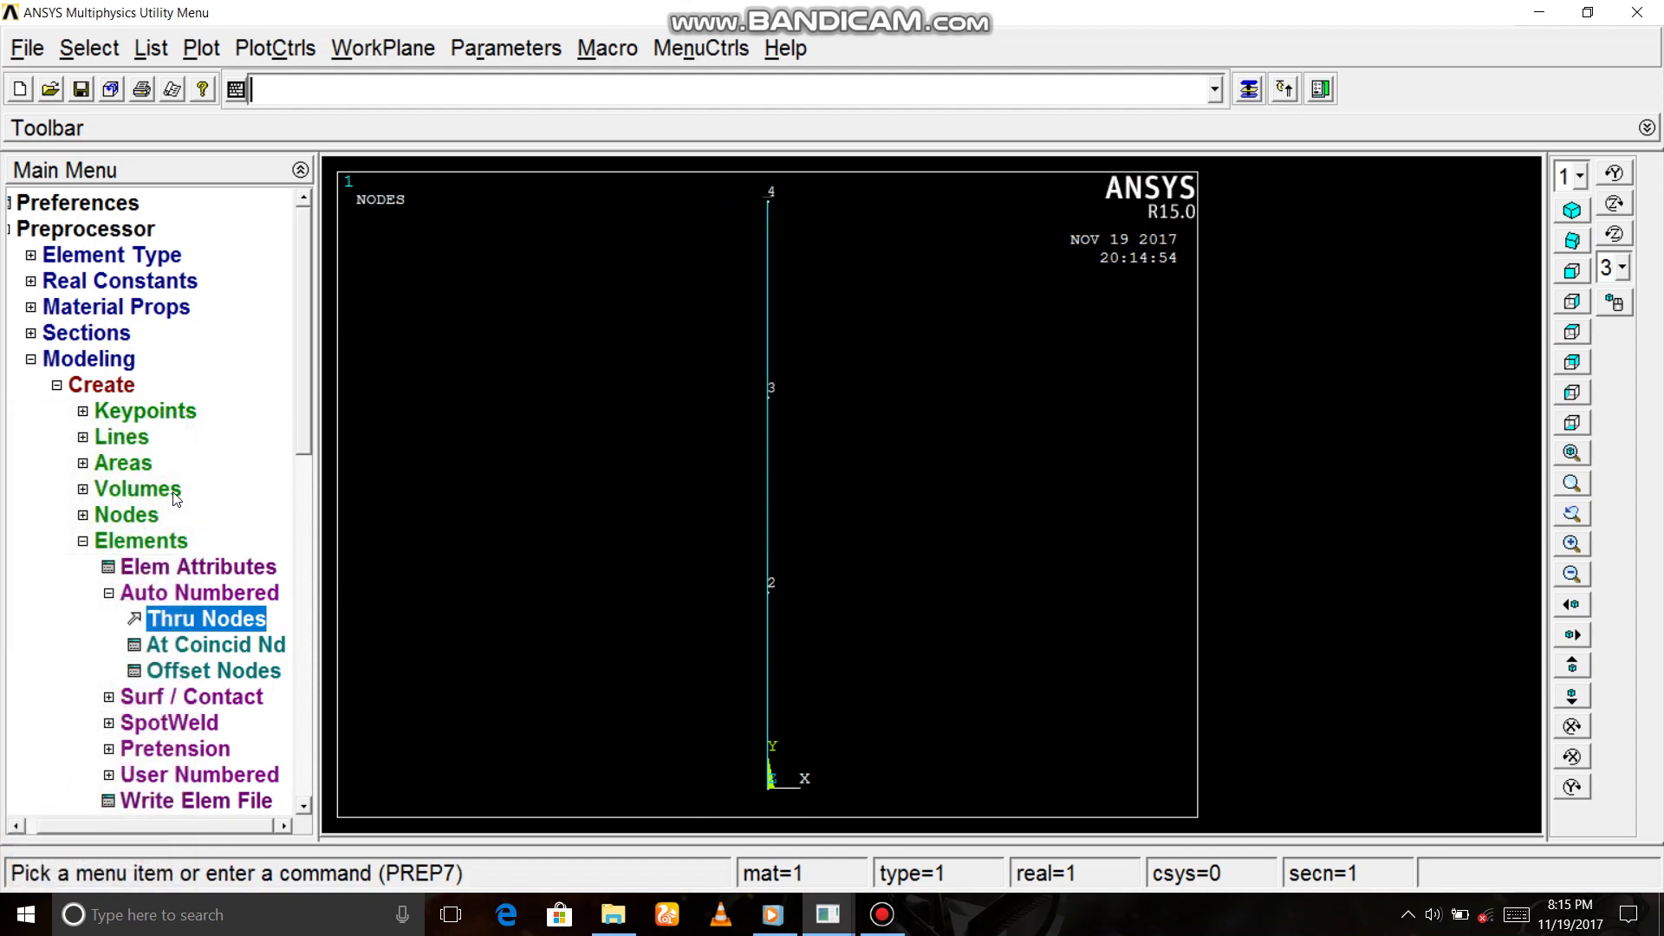
{"action": "left_click", "coordinate": [56, 385]}
{"action": "left_click", "coordinate": [29, 359]}
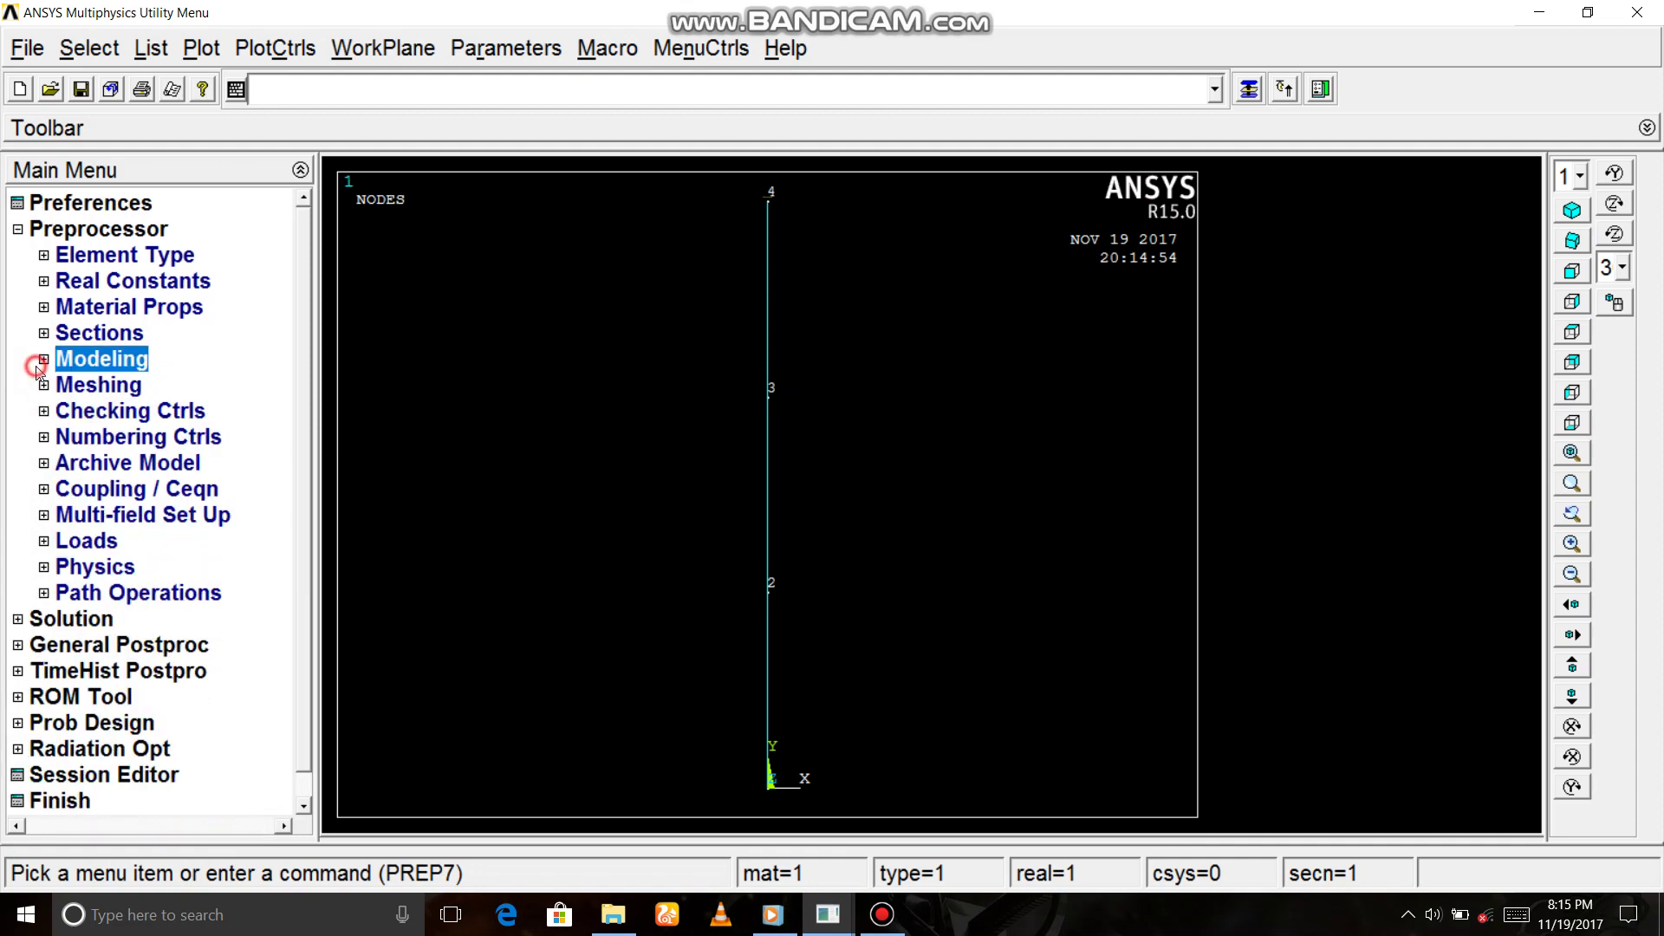
Step: Set the new analysis type to Static in the Solution stage
{"action": "left_click", "coordinate": [18, 618]}
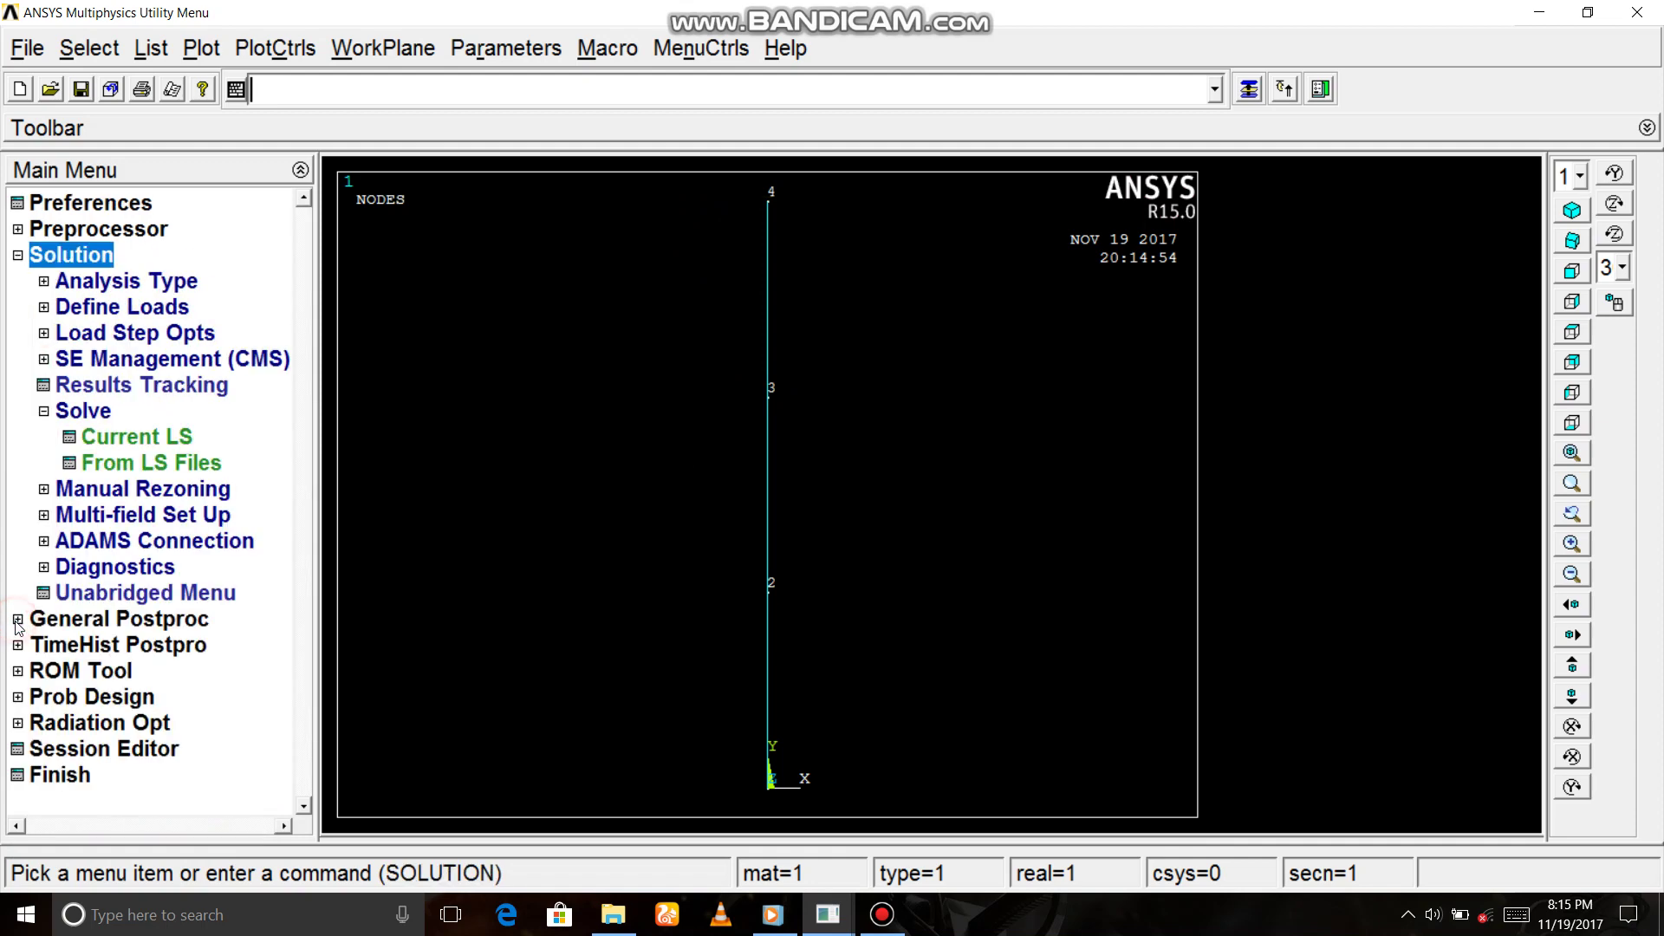
{"action": "left_click", "coordinate": [42, 282]}
{"action": "left_click", "coordinate": [91, 309]}
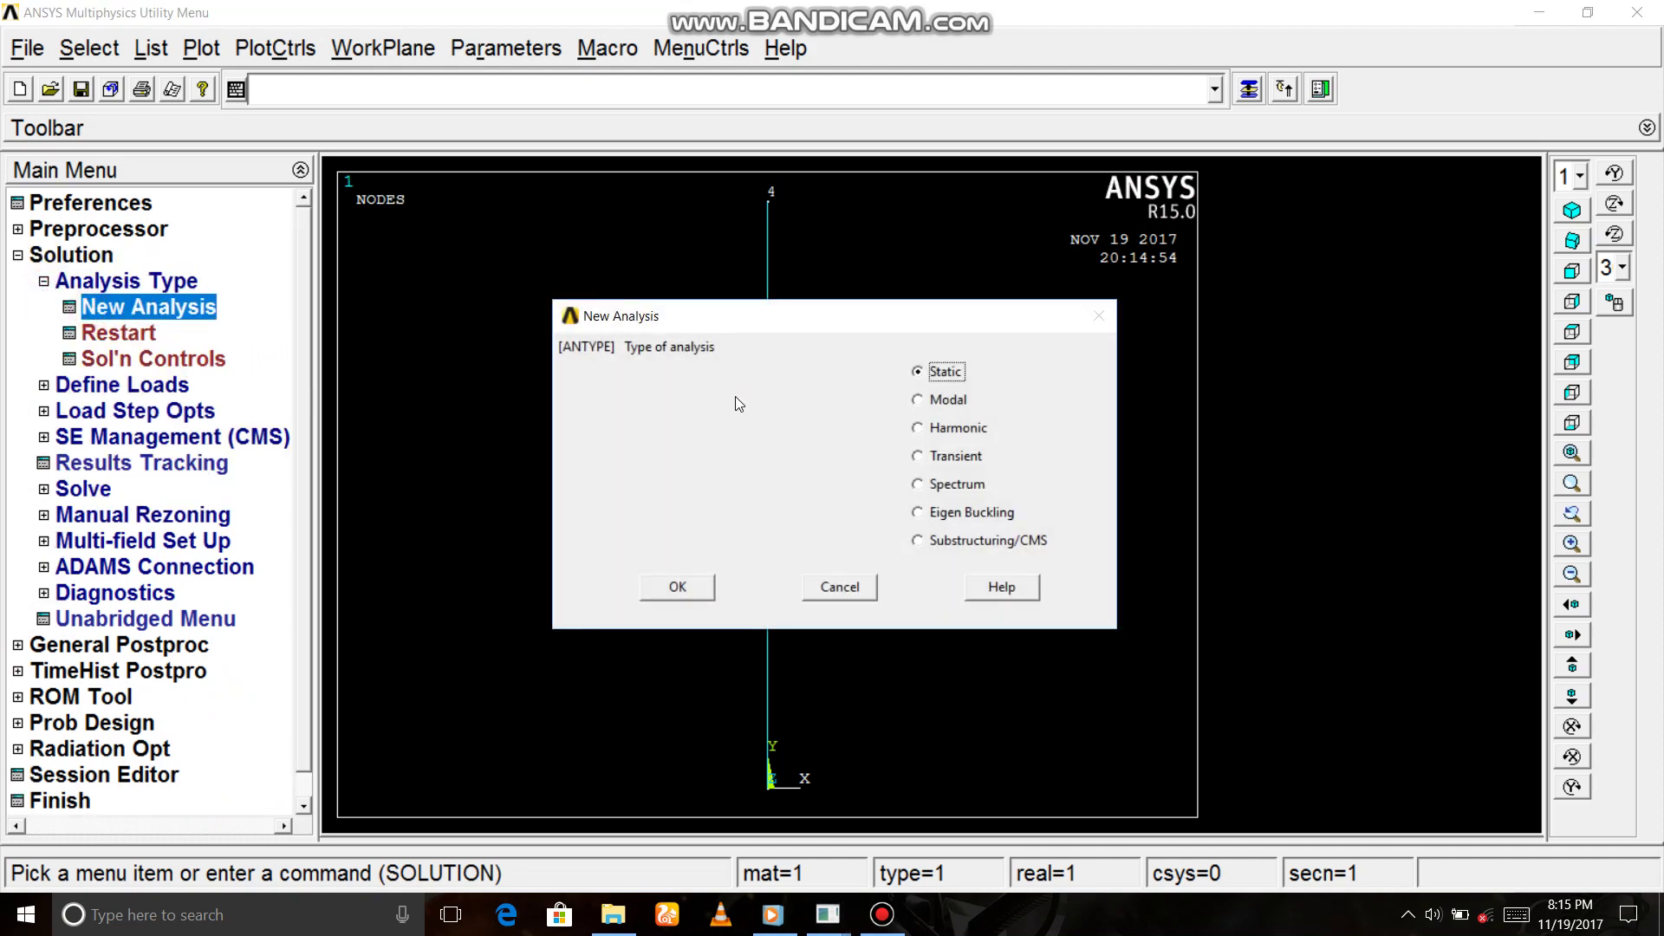
{"action": "left_click", "coordinate": [916, 372]}
{"action": "left_click", "coordinate": [679, 591]}
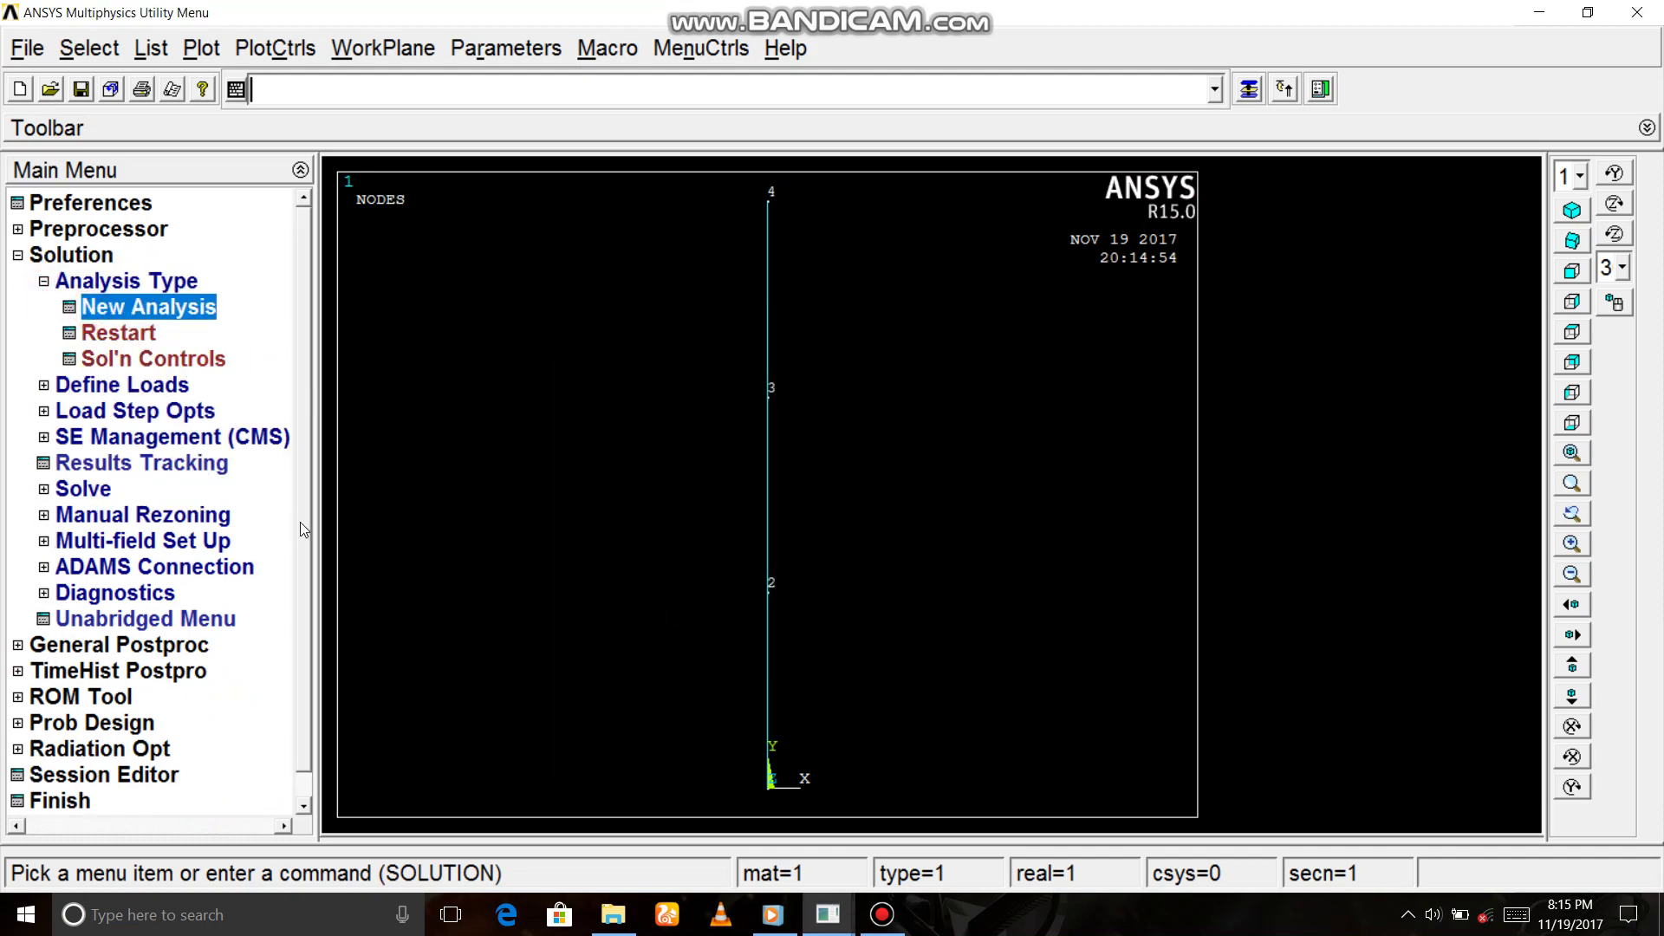
{"action": "left_click", "coordinate": [43, 281]}
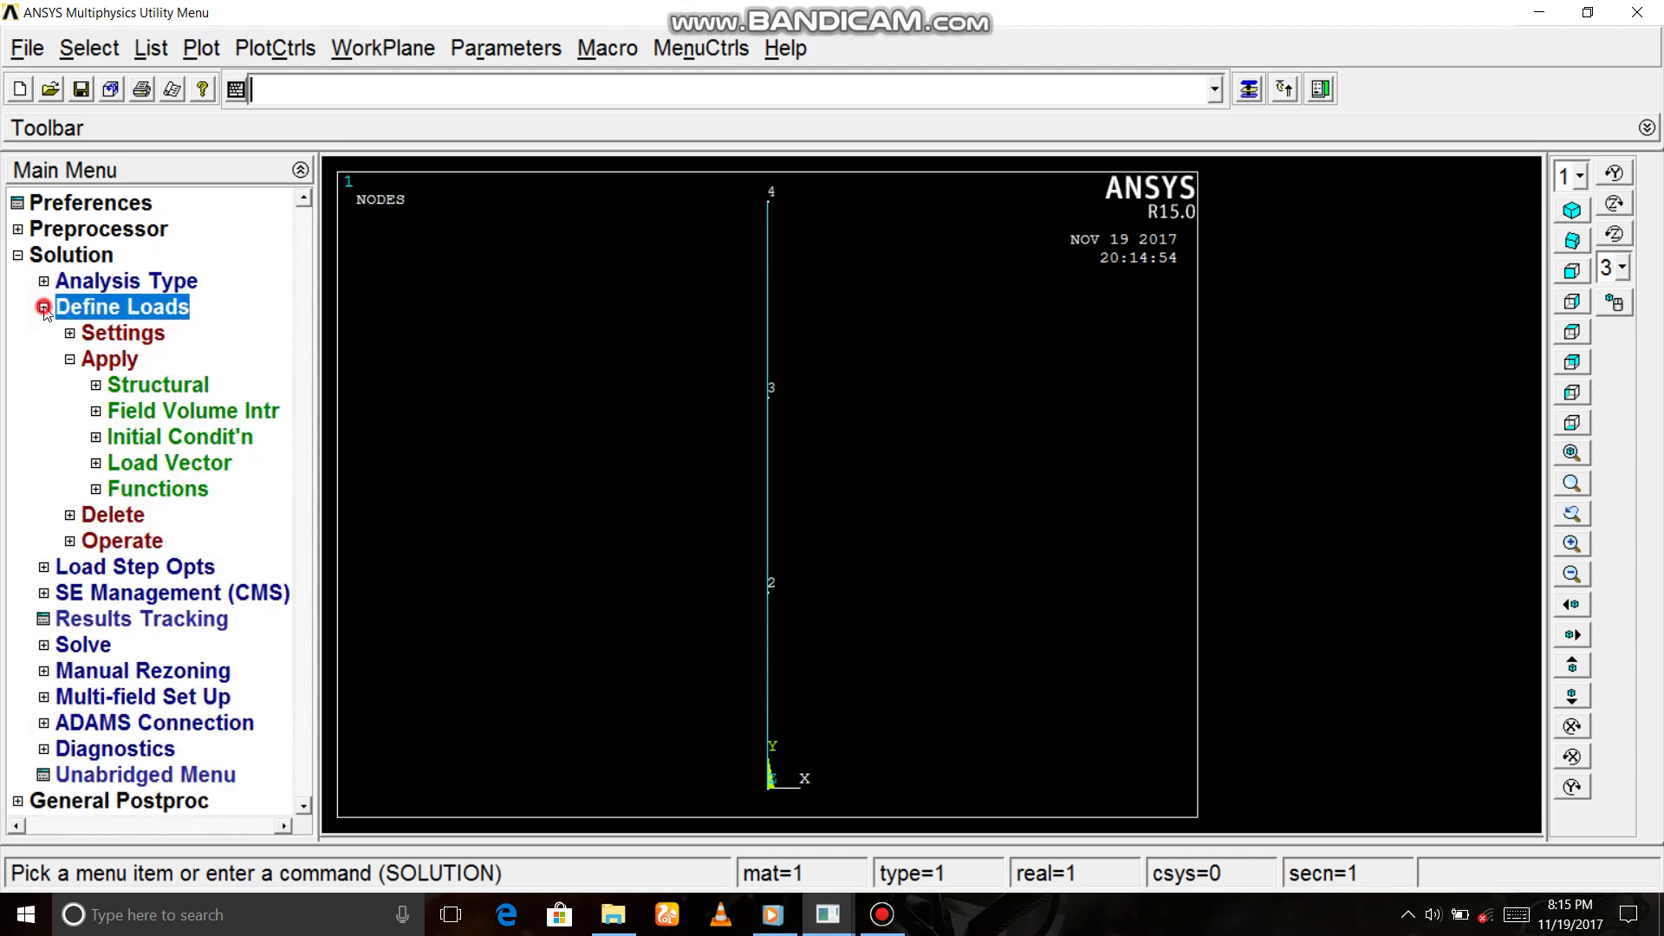
Step: Apply All DOF displacement constraints on nodes 1 and 4
{"action": "left_click", "coordinate": [71, 360]}
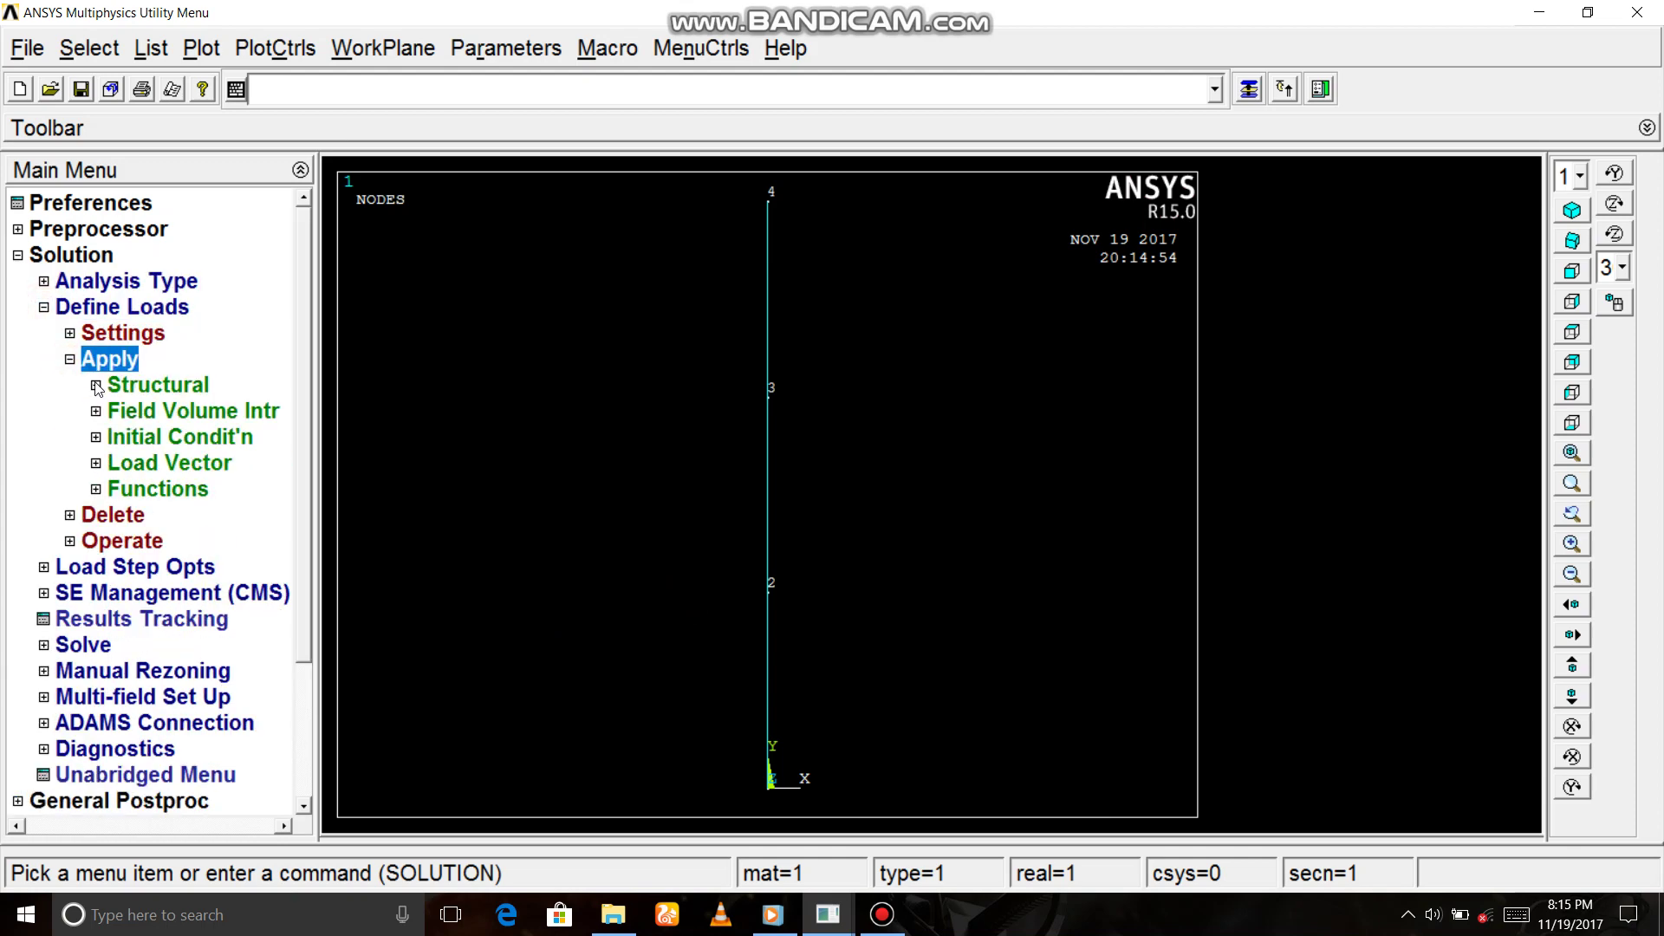
{"action": "left_click", "coordinate": [97, 387]}
{"action": "left_click", "coordinate": [45, 413]}
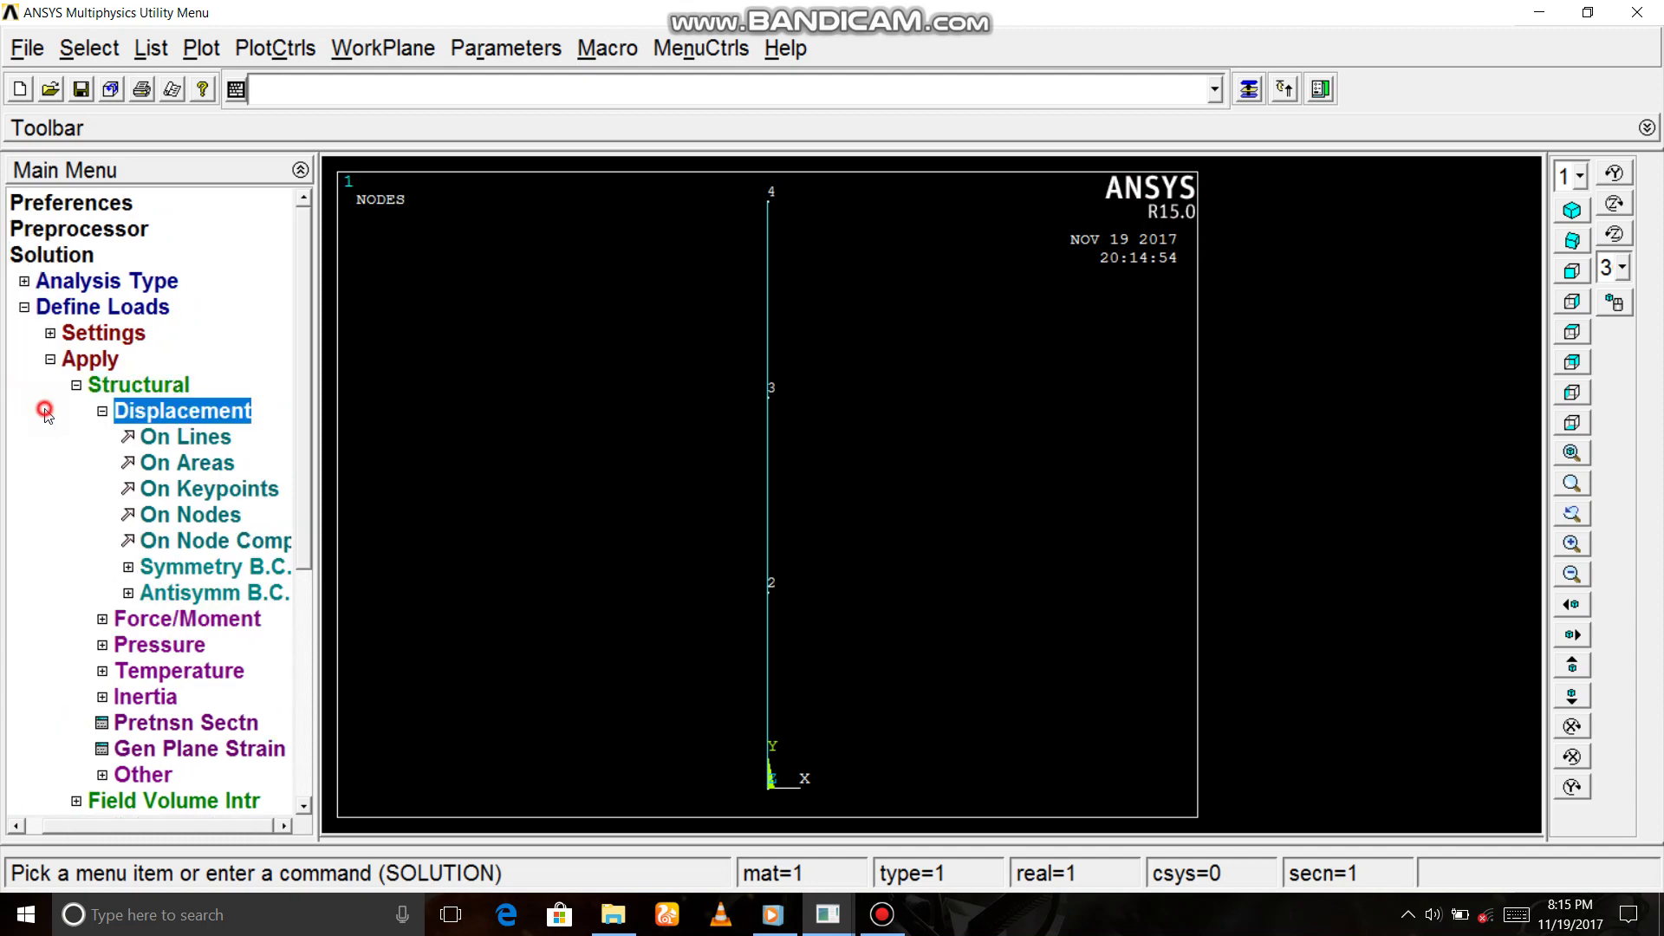
{"action": "left_click", "coordinate": [140, 516]}
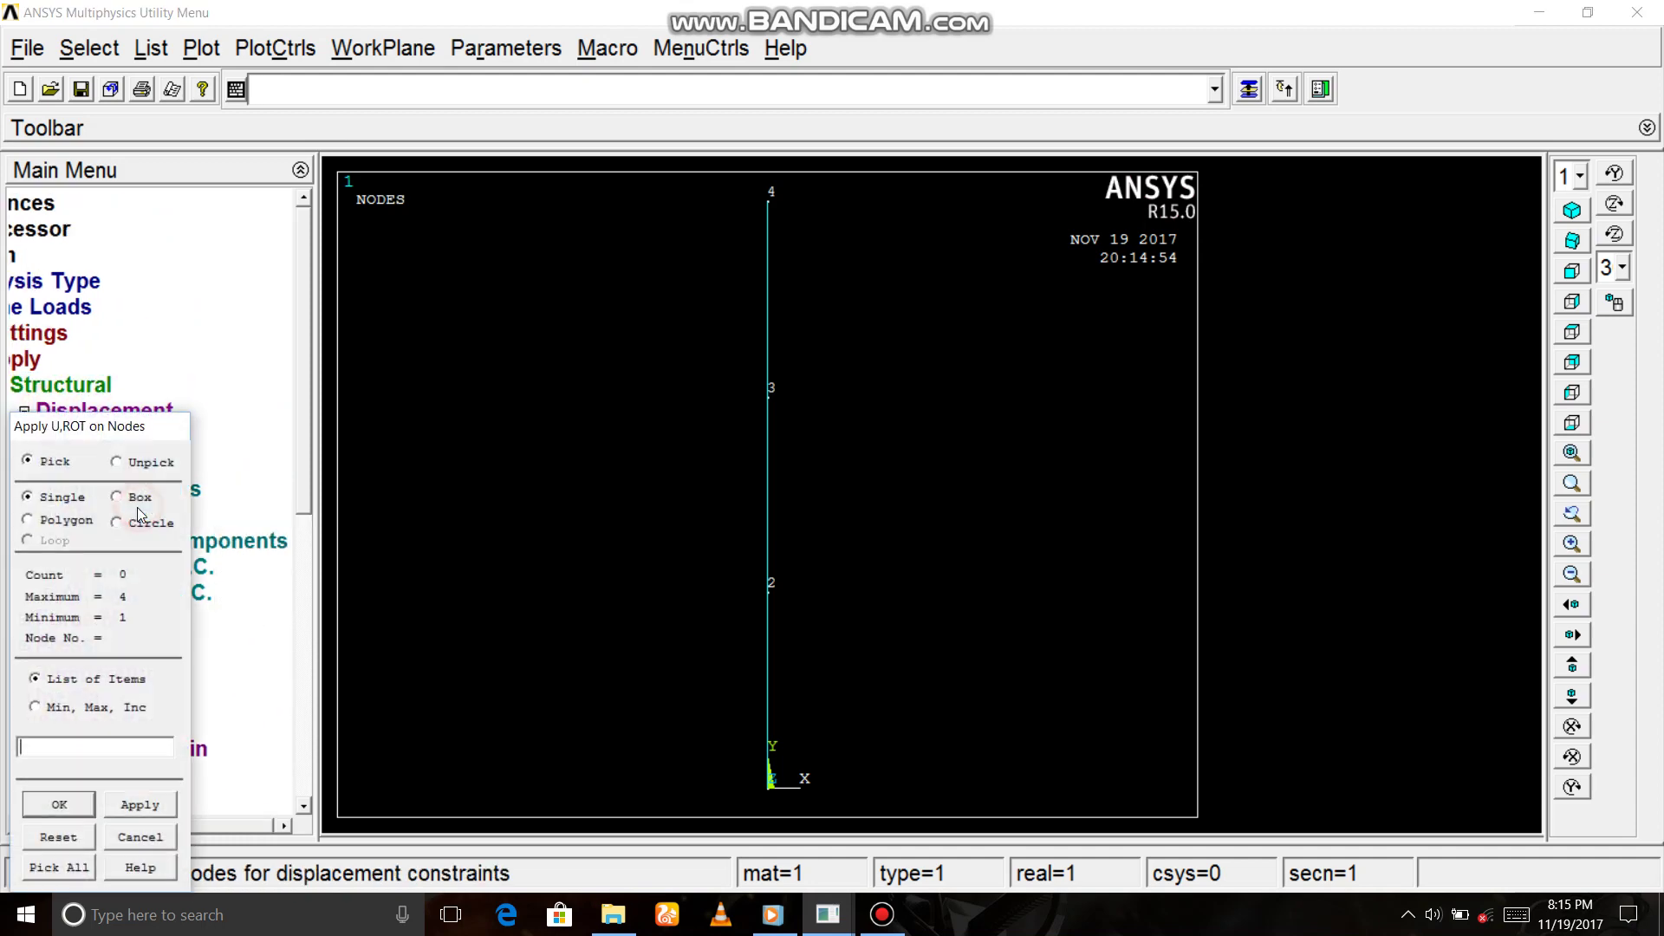
{"action": "left_click", "coordinate": [712, 780]}
{"action": "left_click", "coordinate": [699, 199]}
{"action": "left_click", "coordinate": [60, 803]}
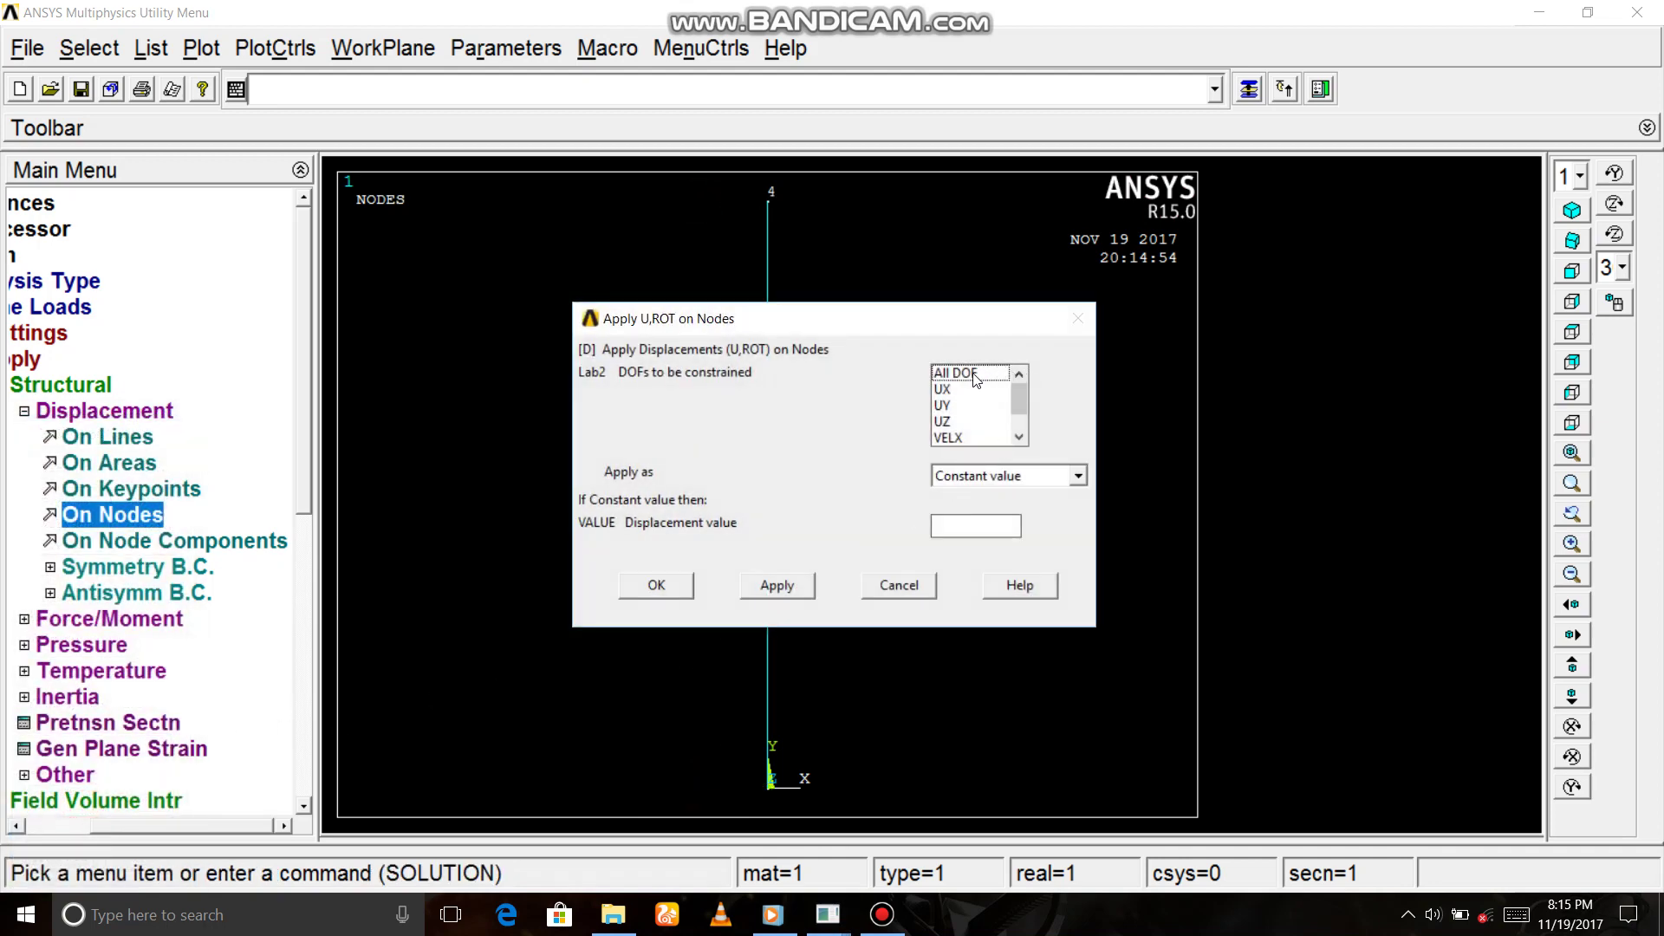
{"action": "left_click", "coordinate": [968, 372]}
{"action": "left_click", "coordinate": [653, 586]}
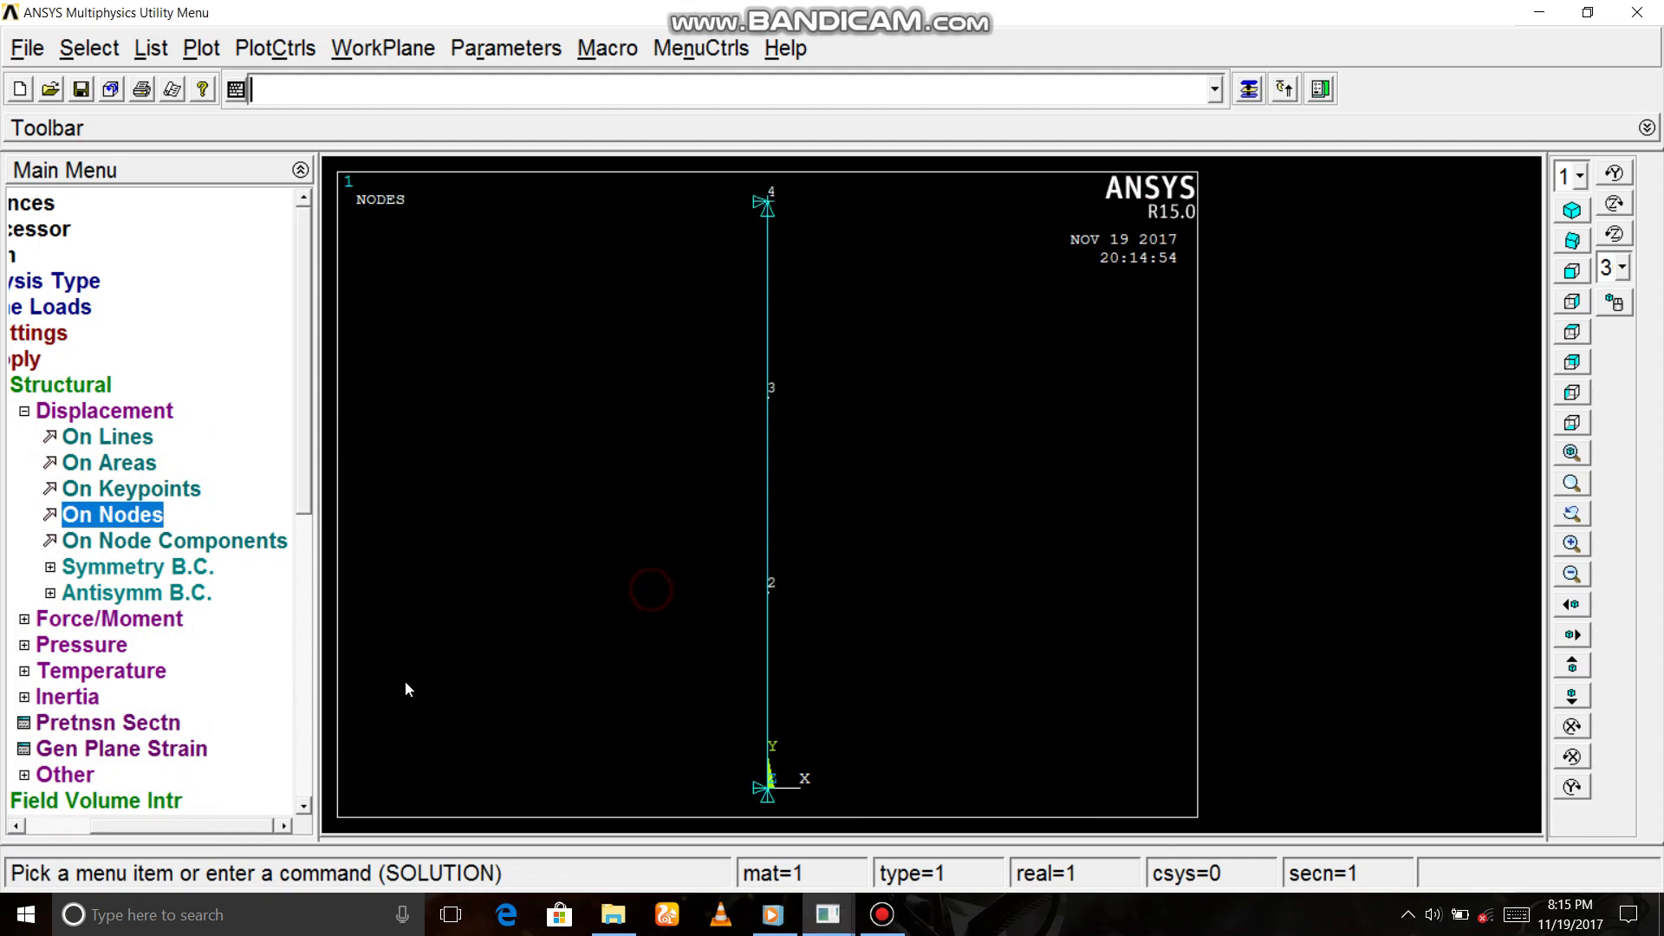
{"action": "left_click_drag", "start_coordinate": [142, 828], "coordinate": [69, 828]}
{"action": "left_click", "coordinate": [99, 414]}
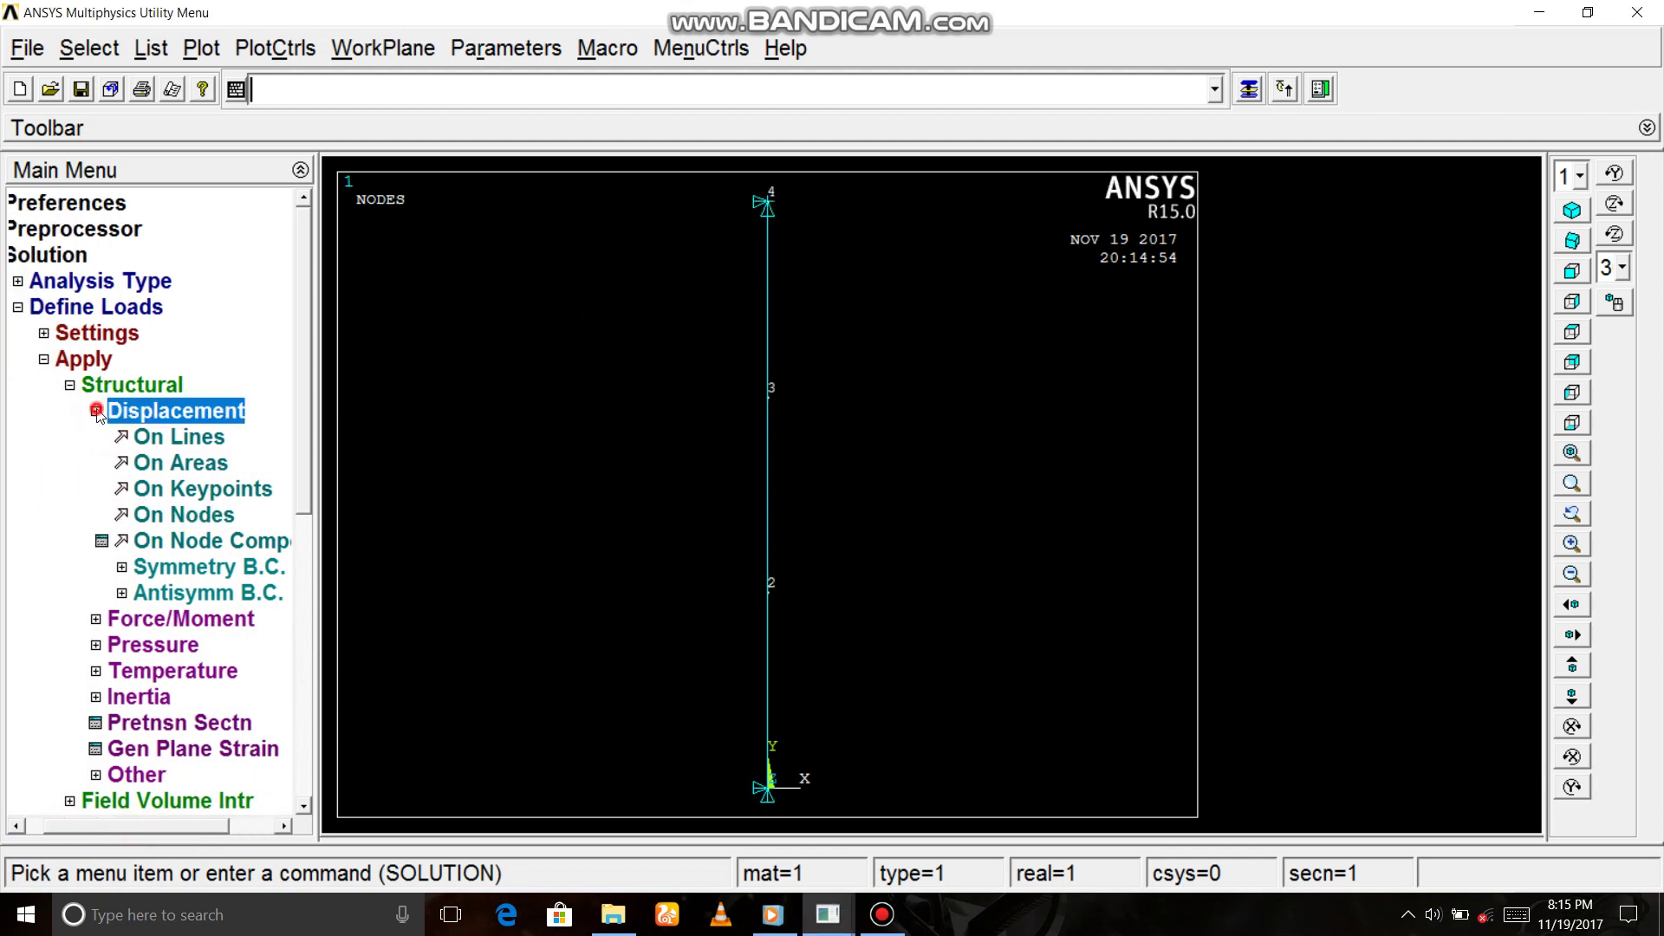
Step: Apply nodal Force/Moment loads of FY = 1000 on nodes 2 and 3
{"action": "left_click", "coordinate": [104, 439]}
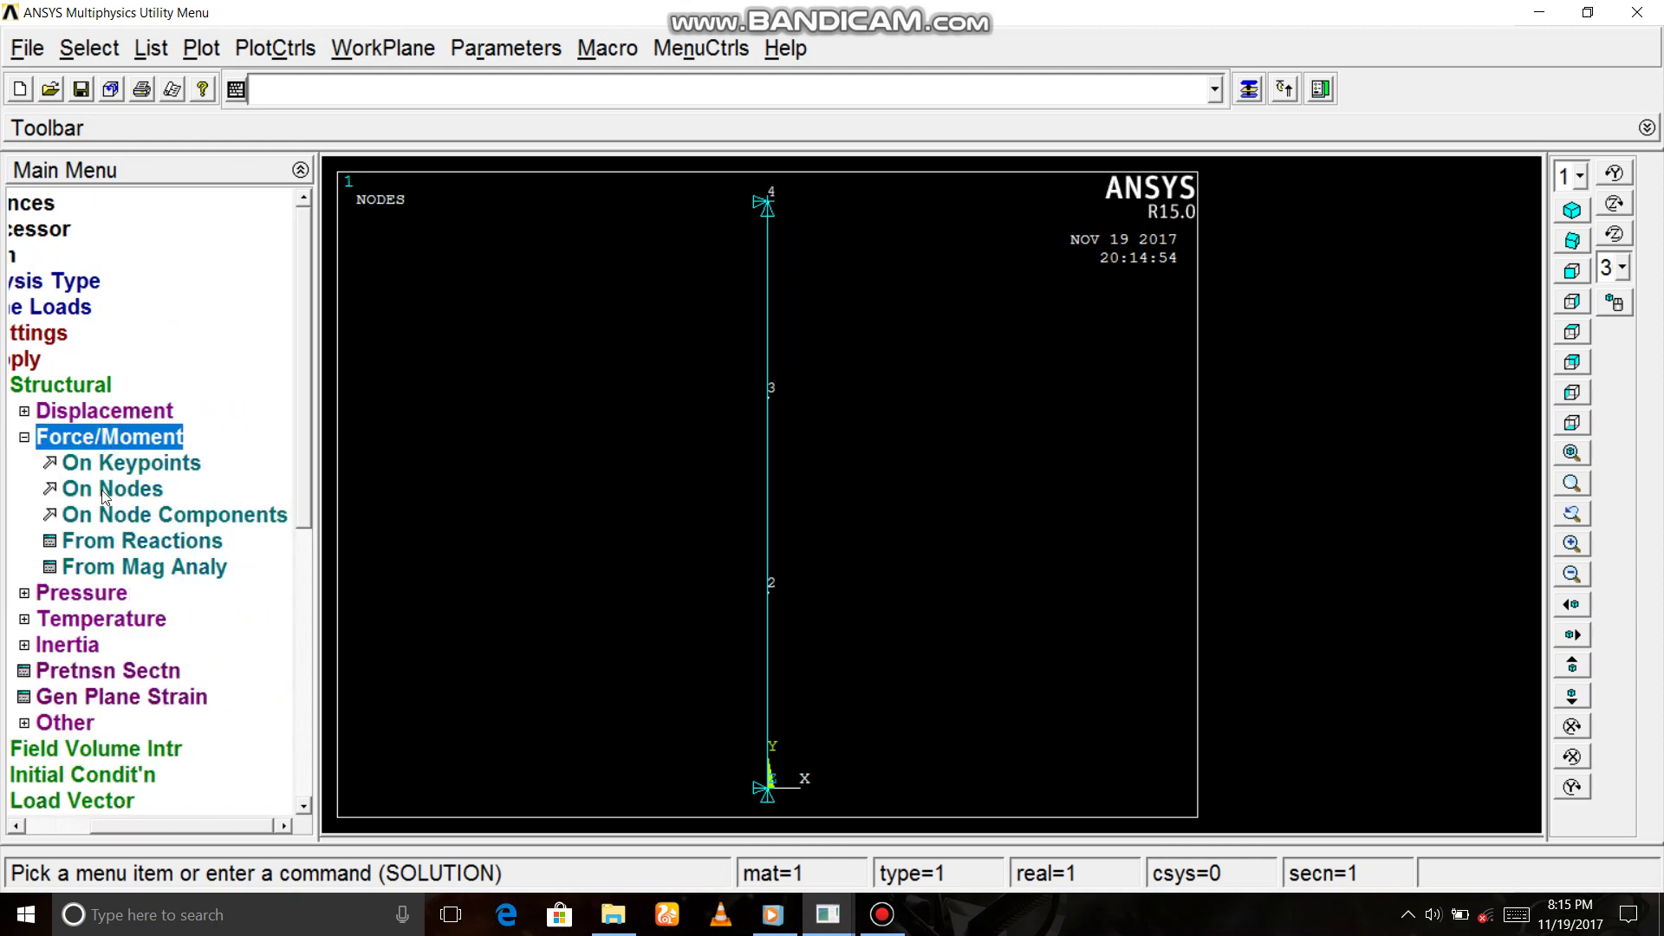
{"action": "left_click", "coordinate": [103, 491]}
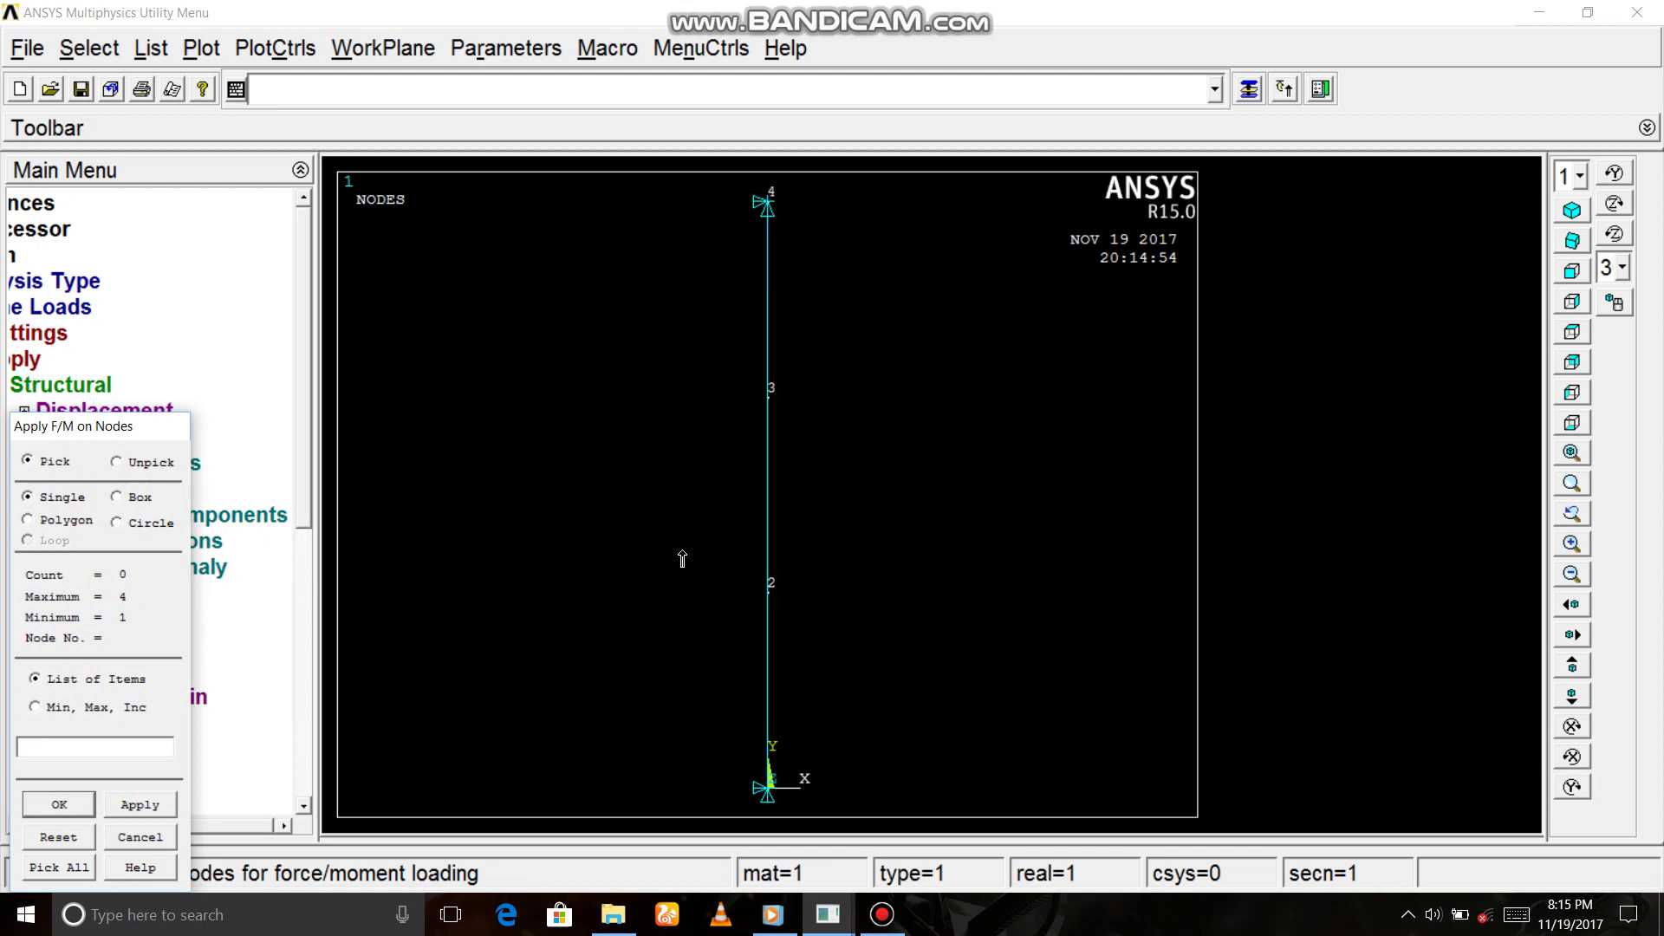
{"action": "left_click", "coordinate": [729, 565]}
{"action": "left_click", "coordinate": [735, 393]}
{"action": "left_click", "coordinate": [58, 805]}
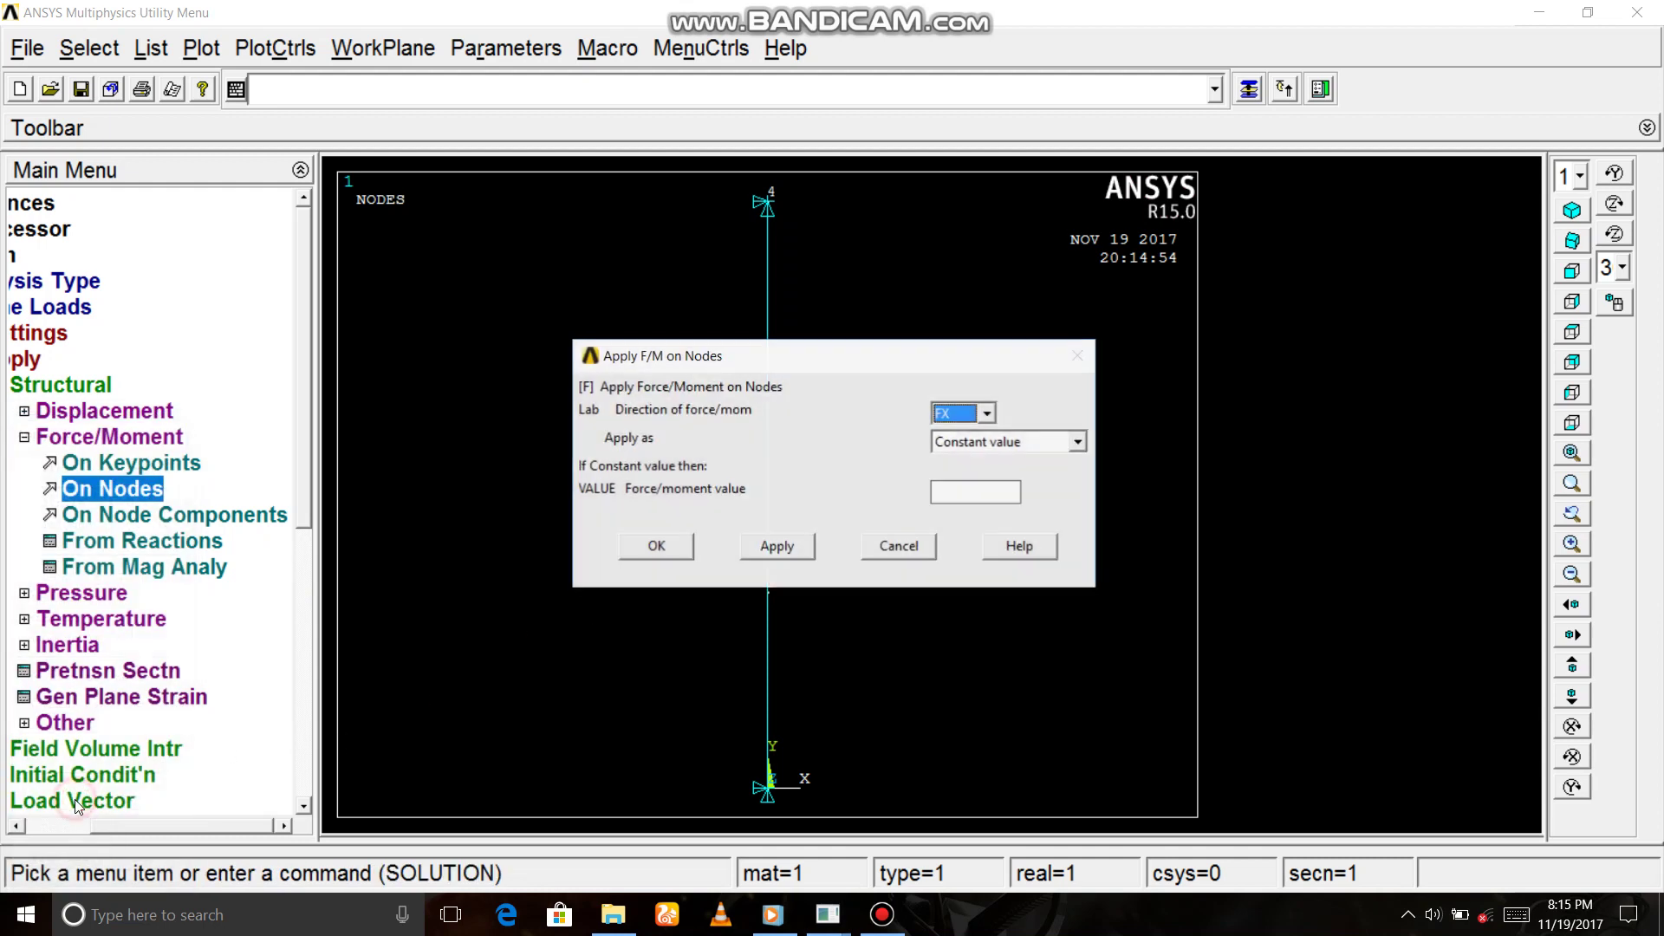
{"action": "left_click", "coordinate": [977, 489]}
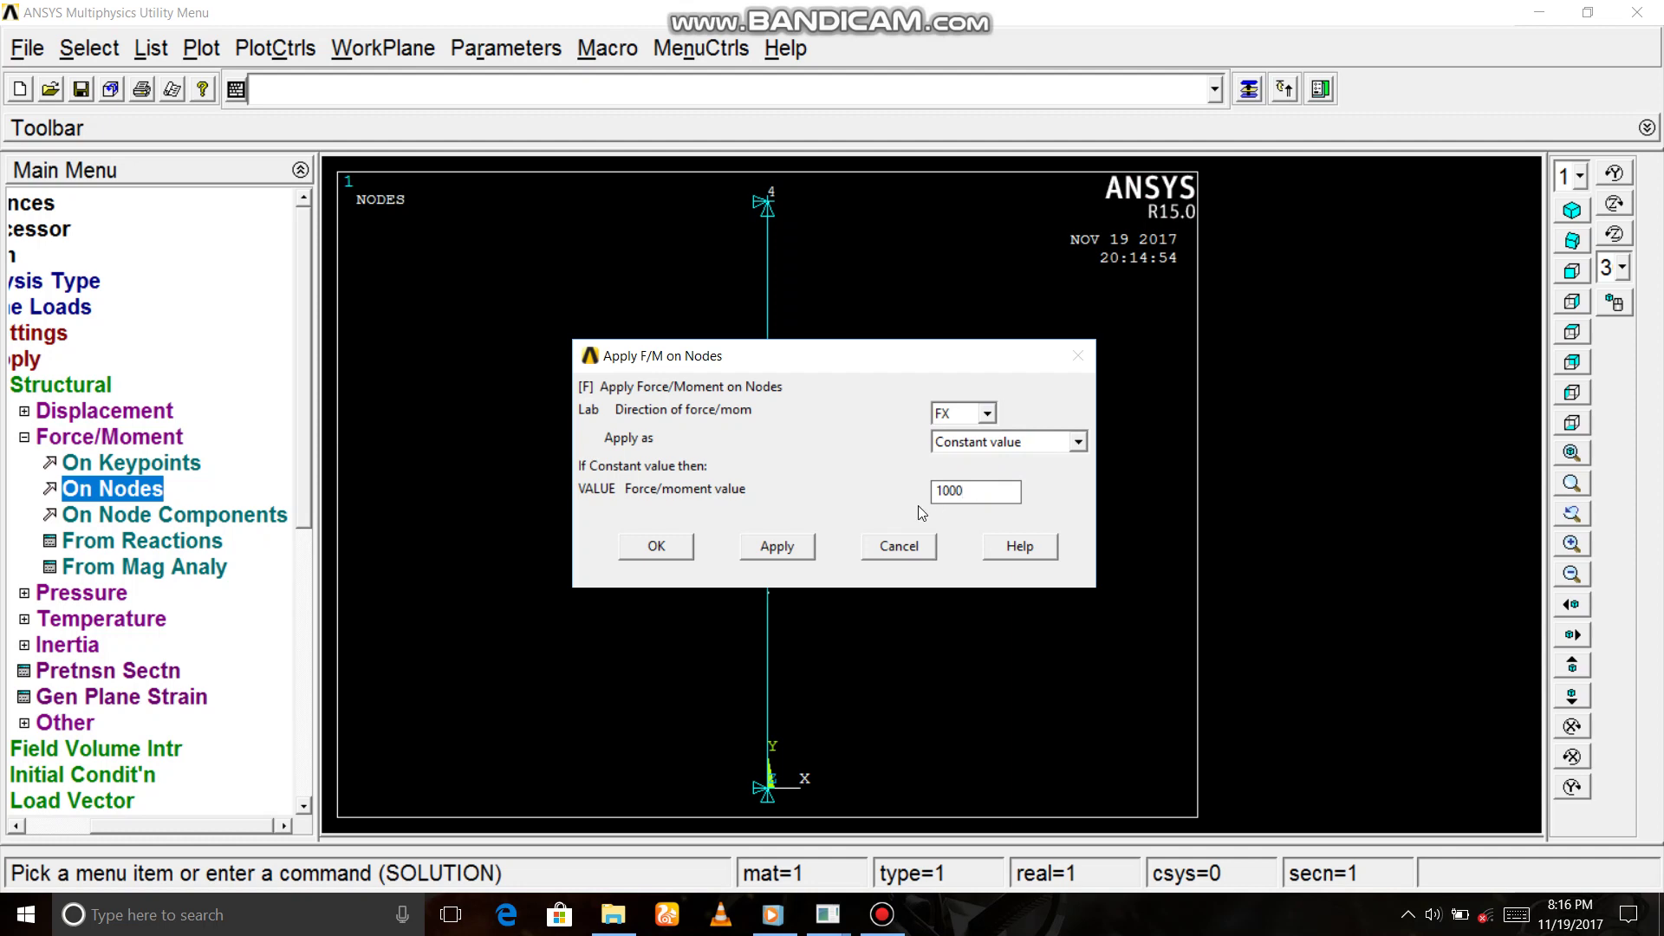
{"action": "type", "text": "1000"}
{"action": "left_click", "coordinate": [986, 415]}
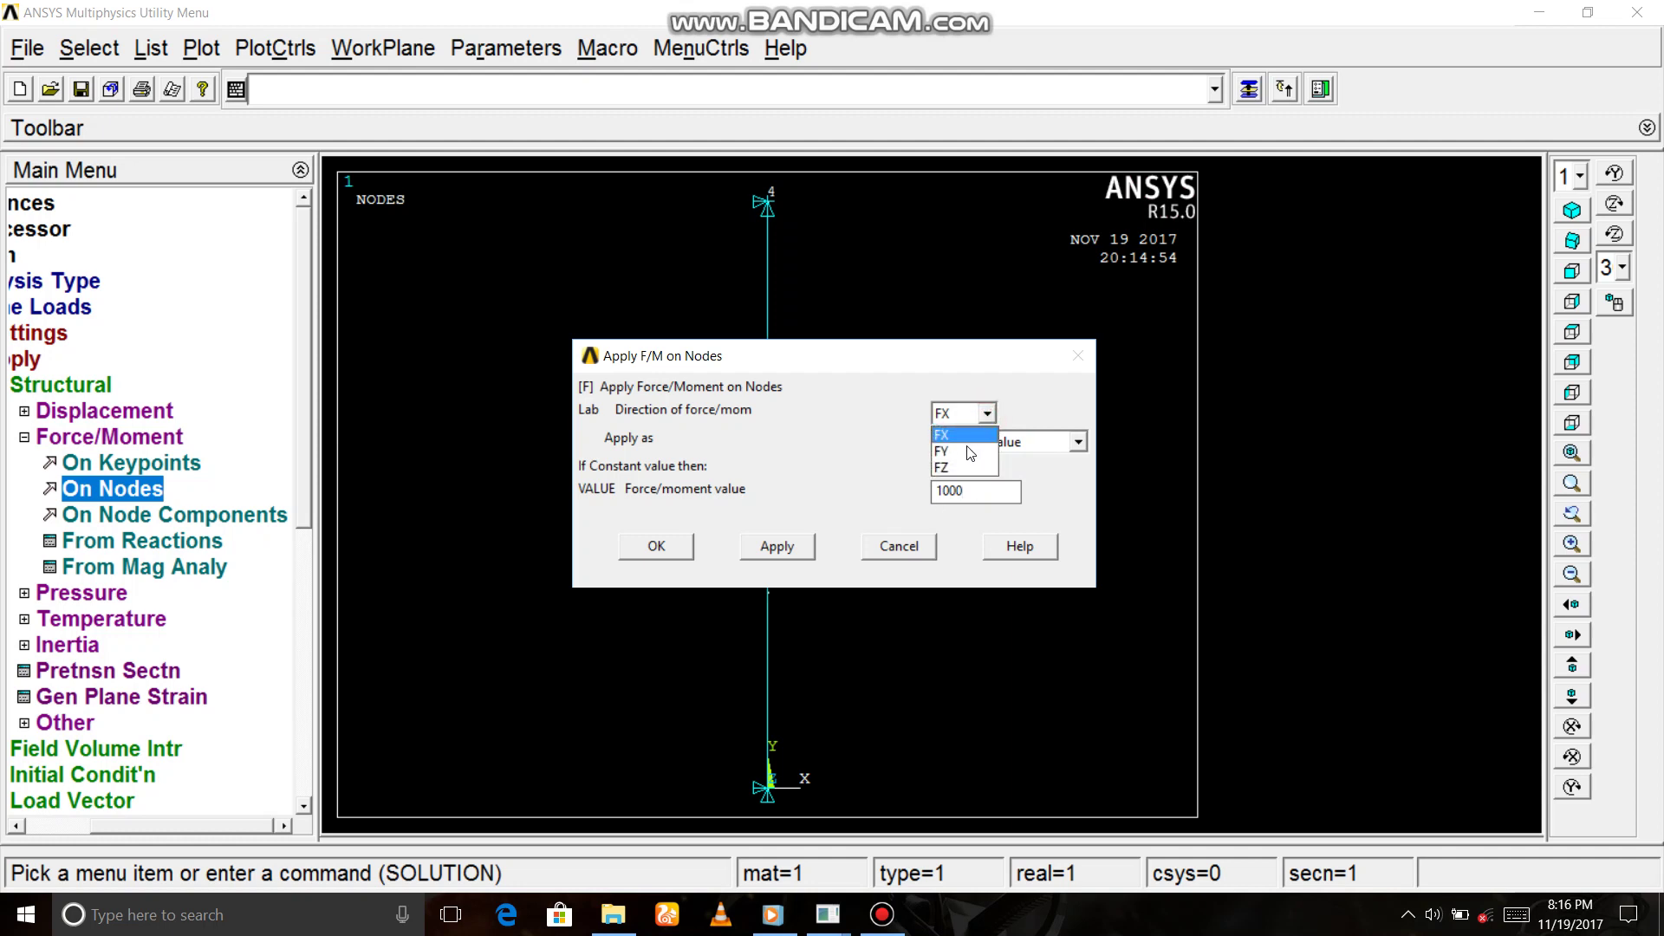
{"action": "left_click", "coordinate": [949, 445]}
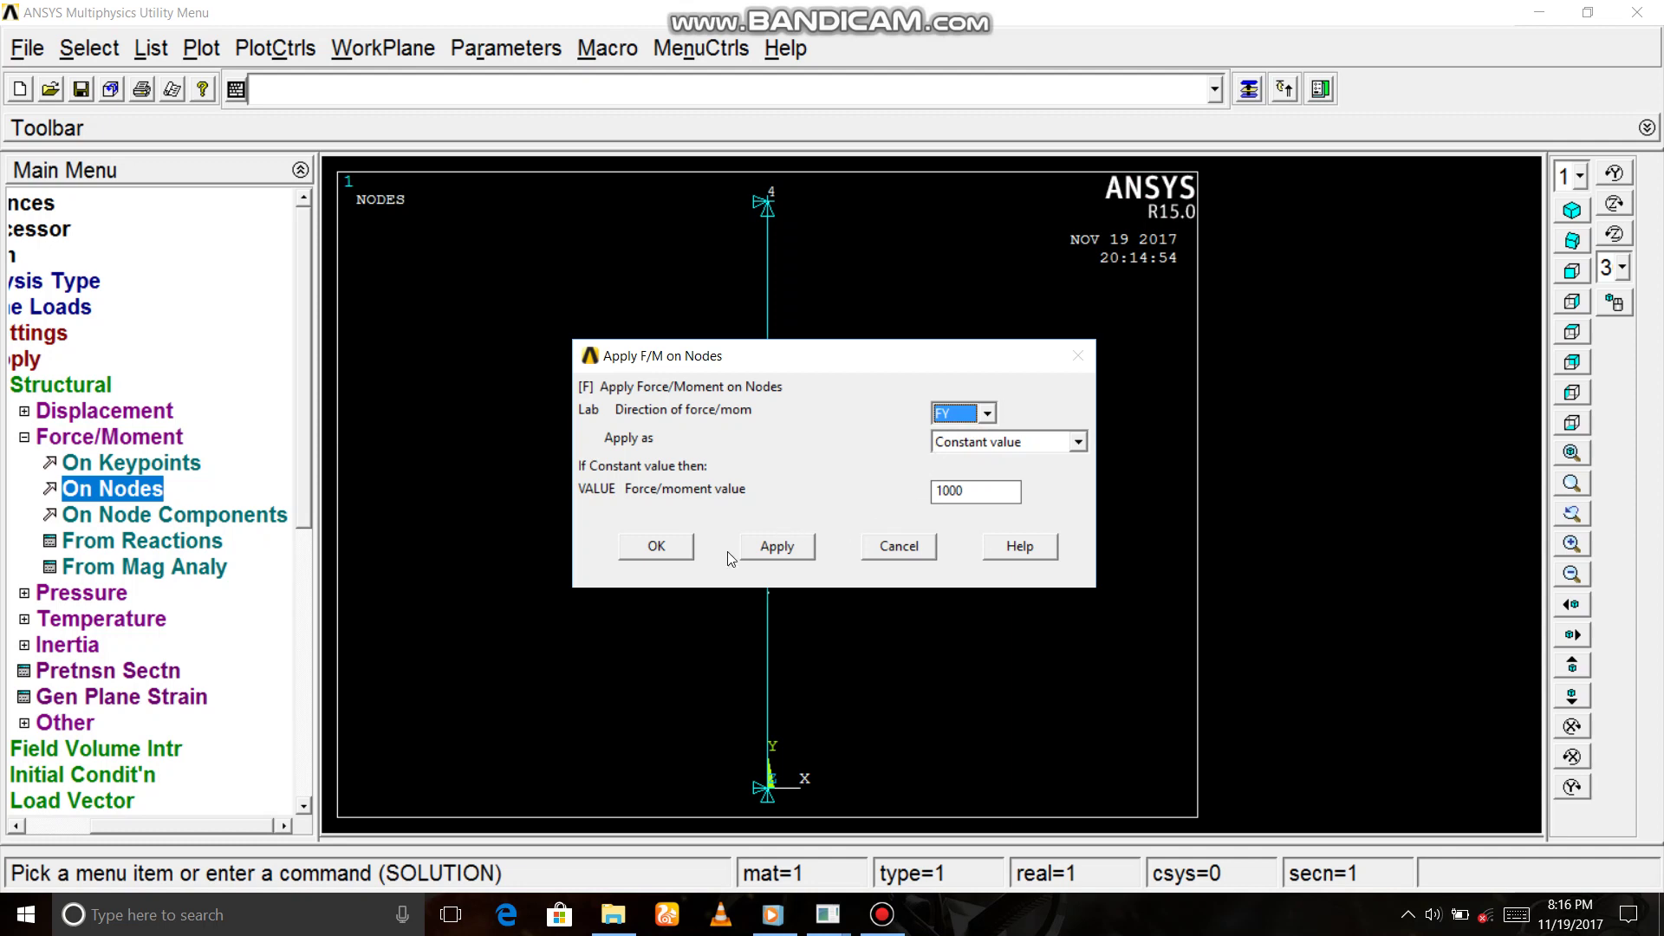
{"action": "left_click", "coordinate": [667, 553]}
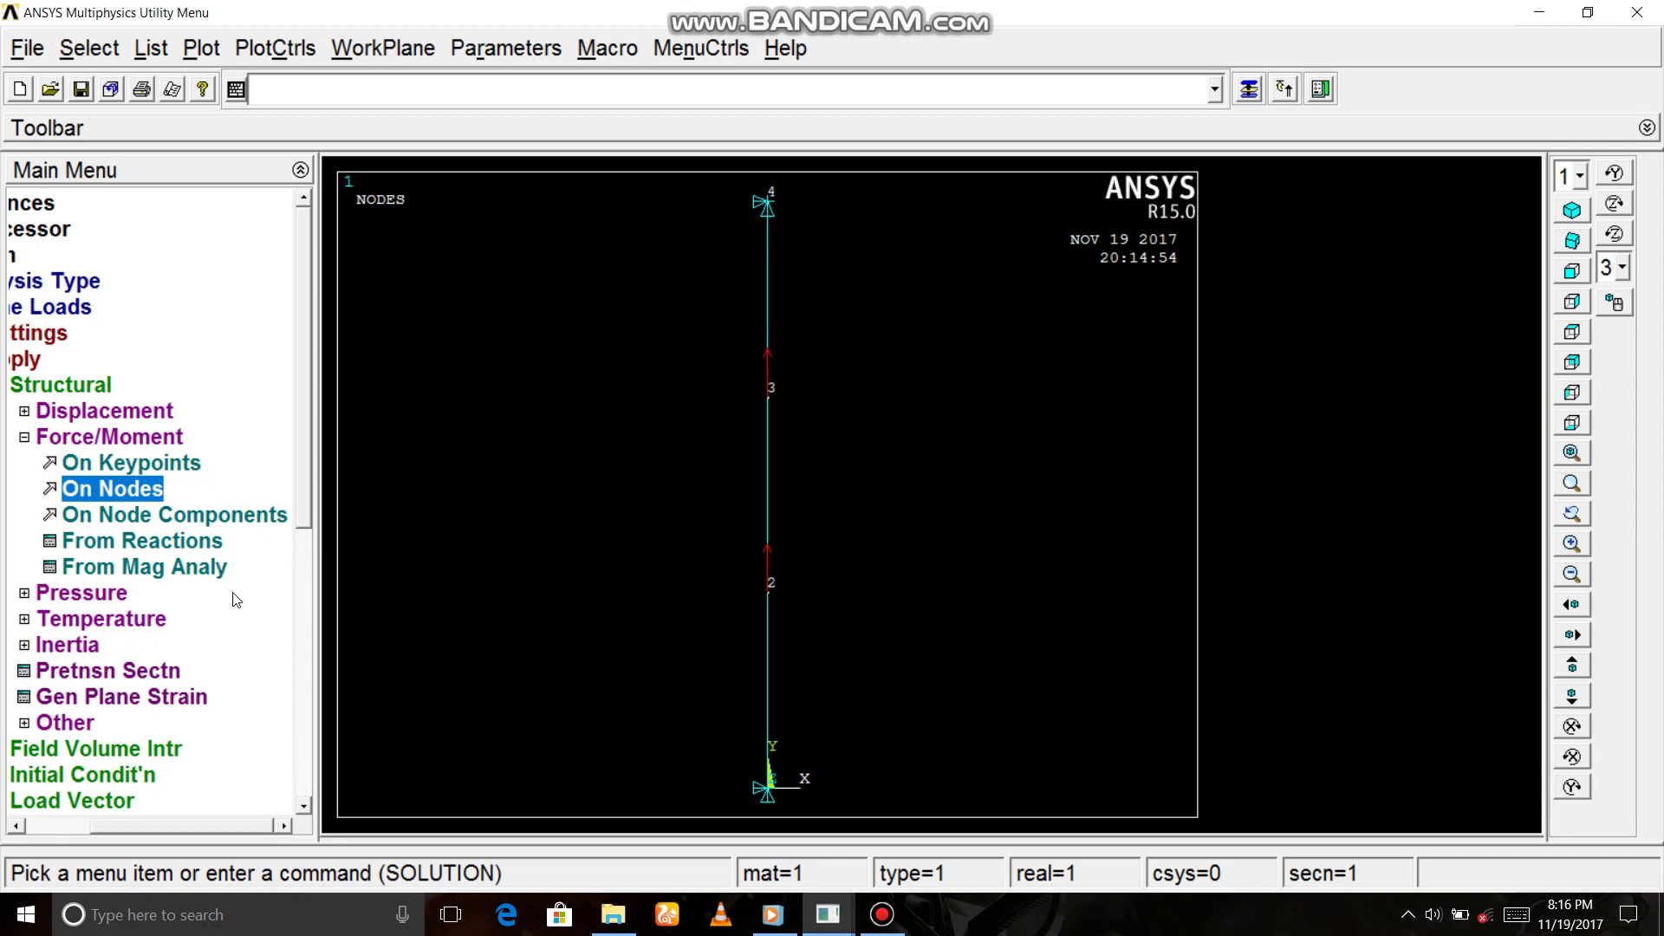
{"action": "left_click_drag", "start_coordinate": [261, 828], "coordinate": [162, 811]}
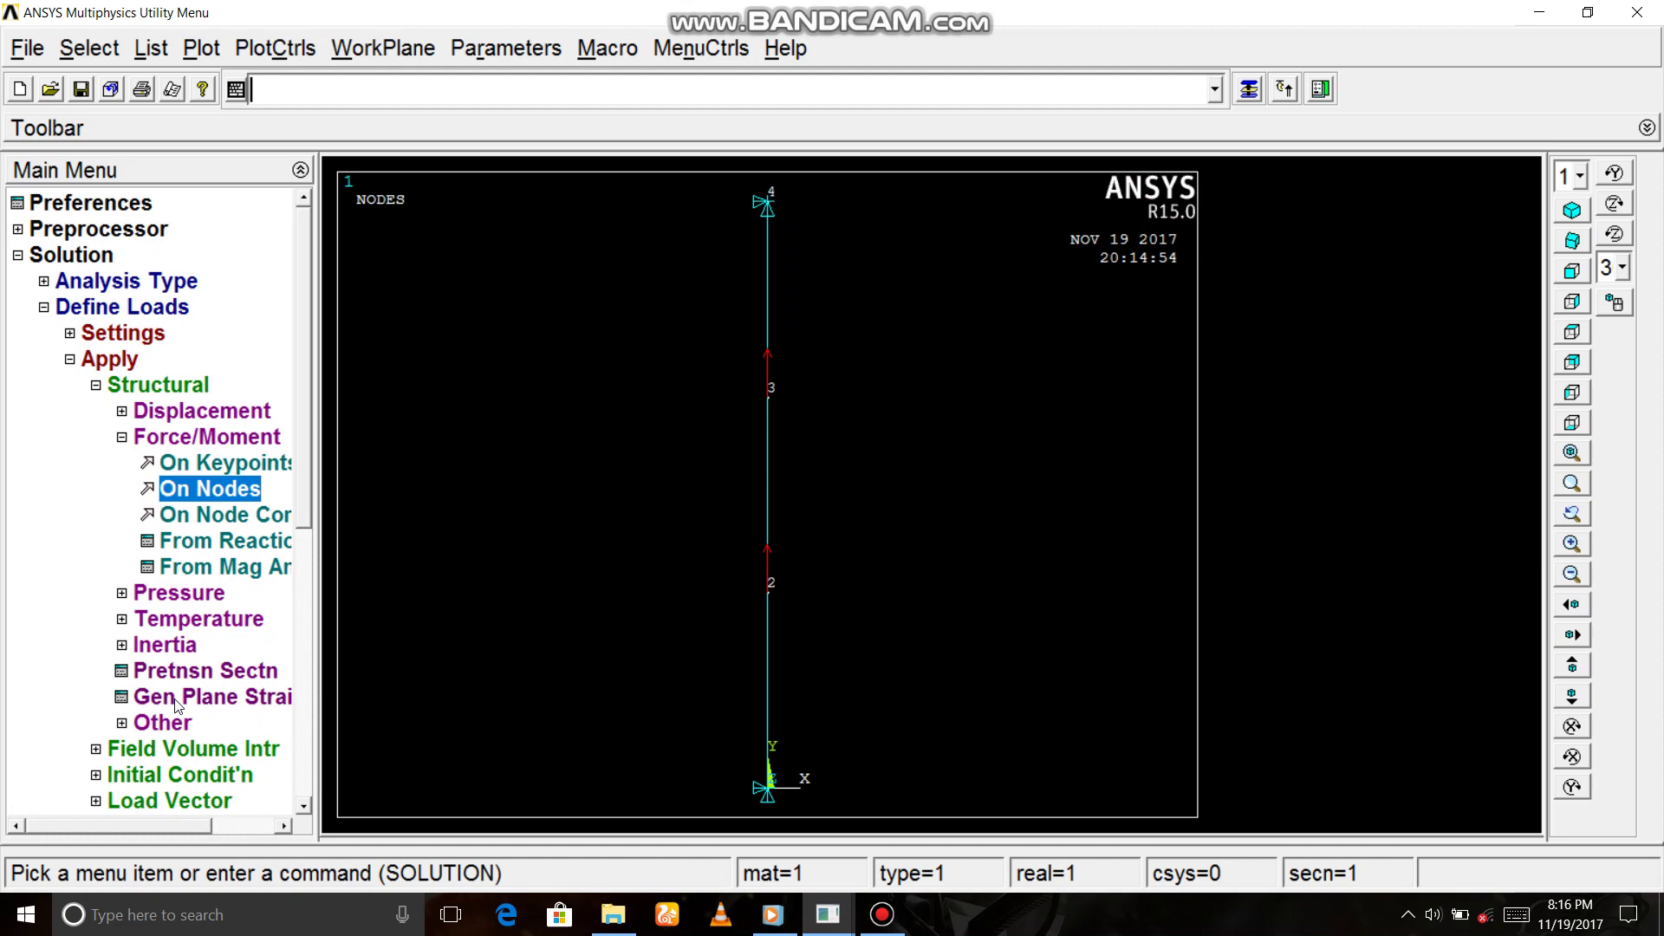
{"action": "left_click", "coordinate": [42, 308]}
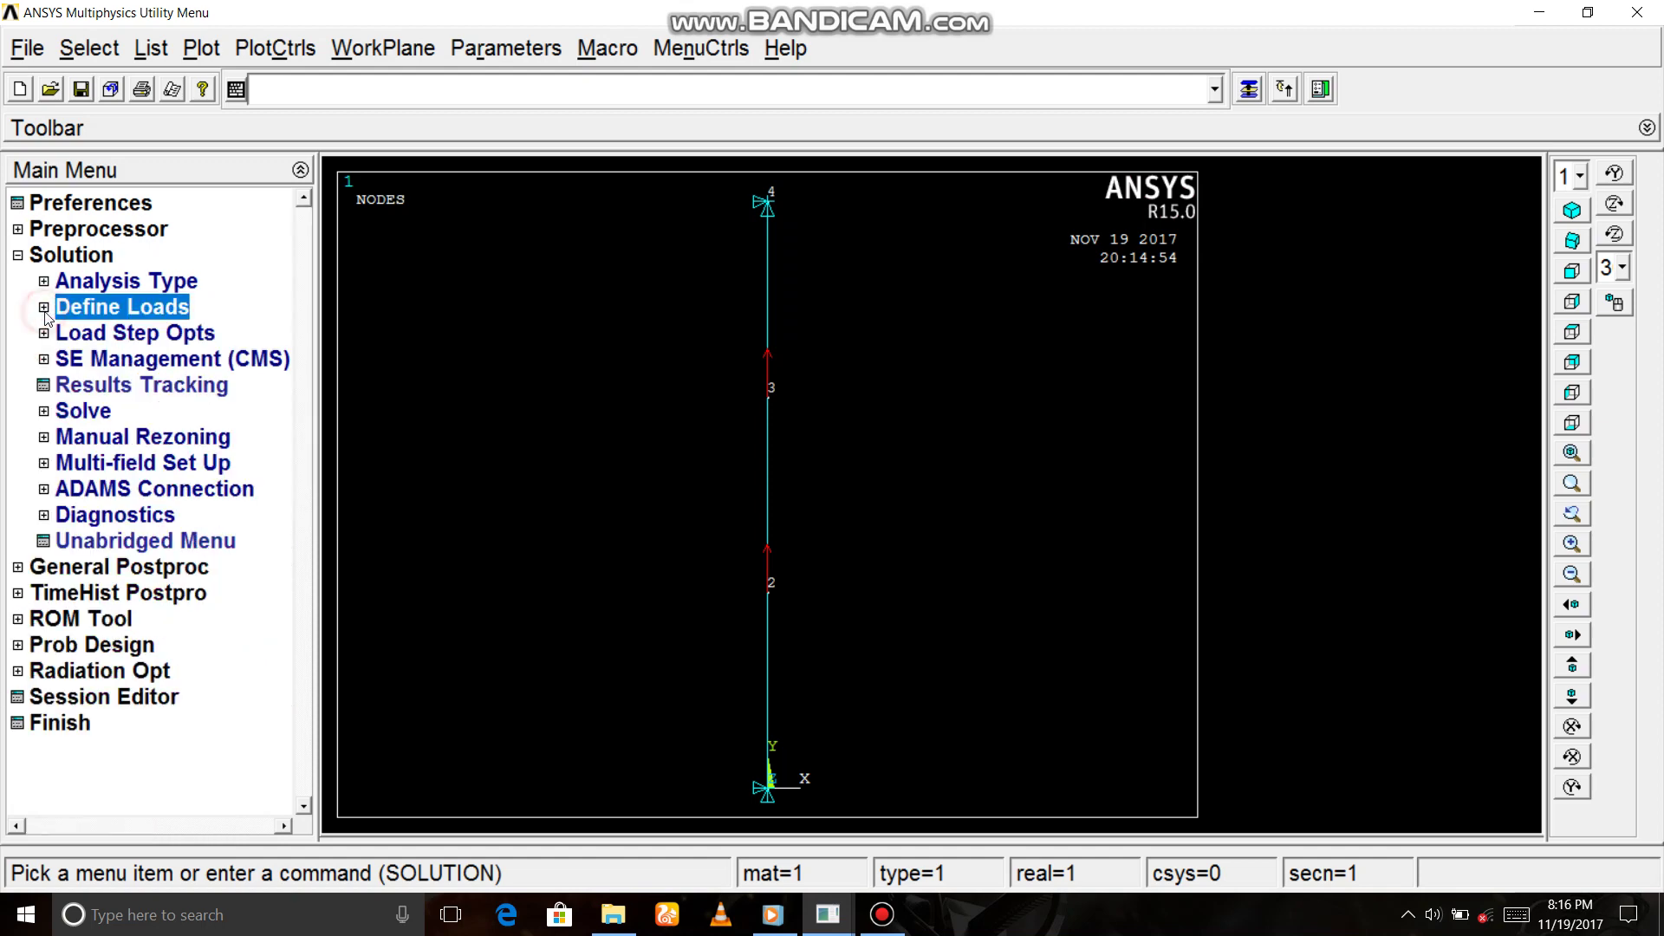
Step: Solve the current load step, then dismiss the solution-done note and status window
{"action": "left_click", "coordinate": [48, 411]}
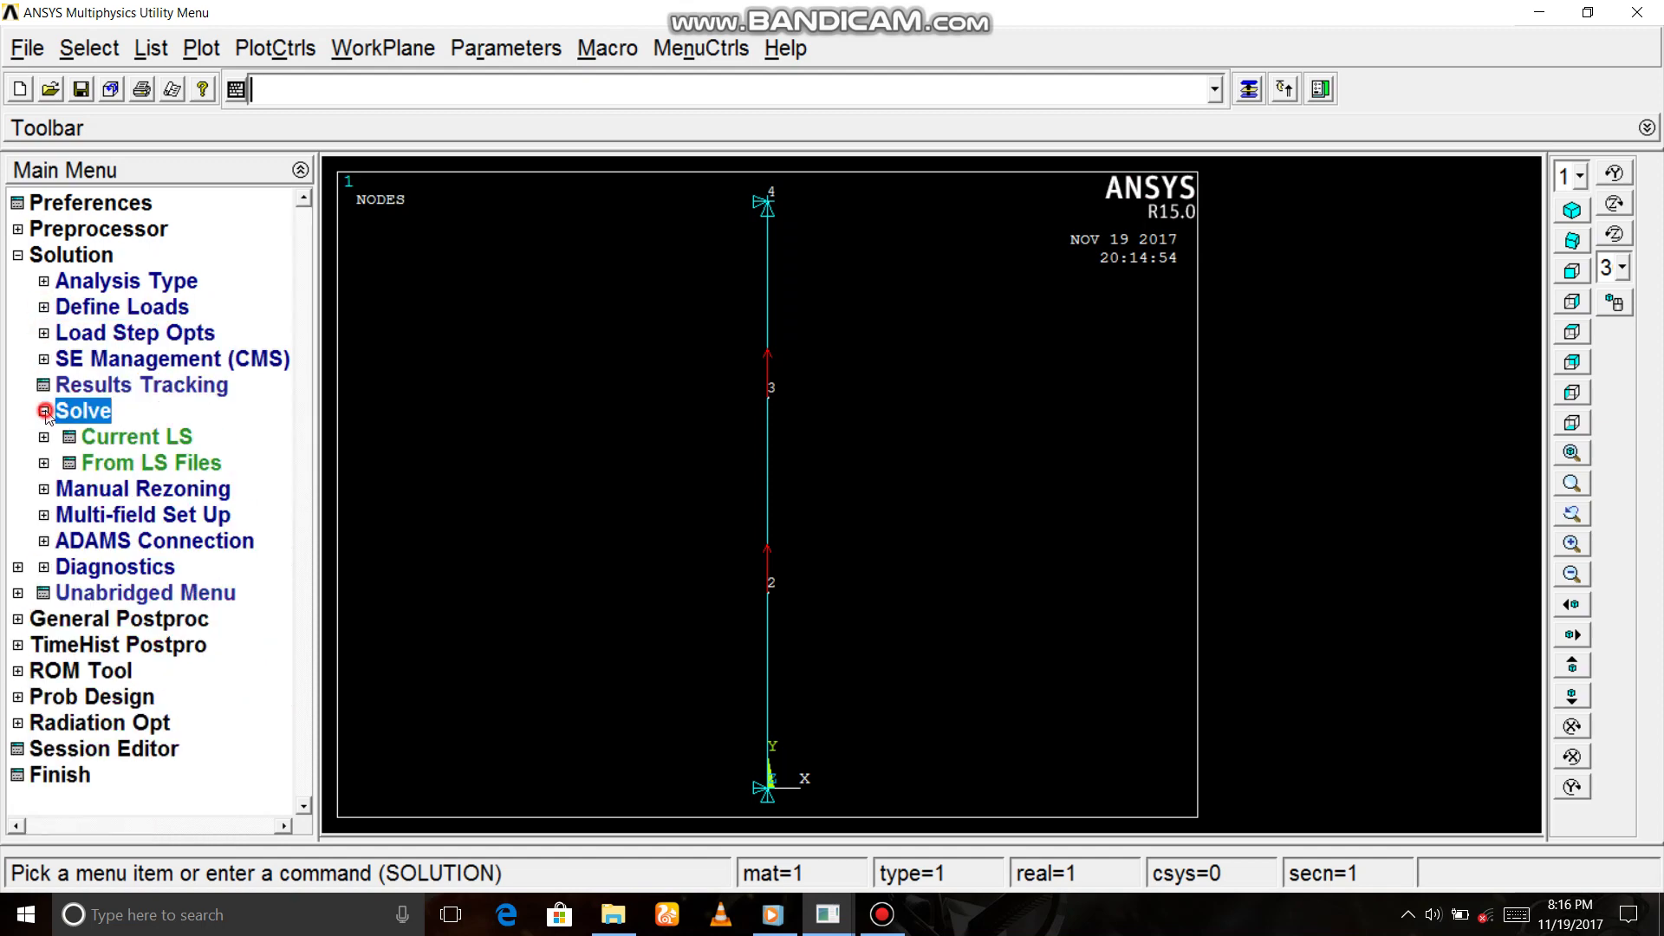
{"action": "left_click", "coordinate": [89, 439]}
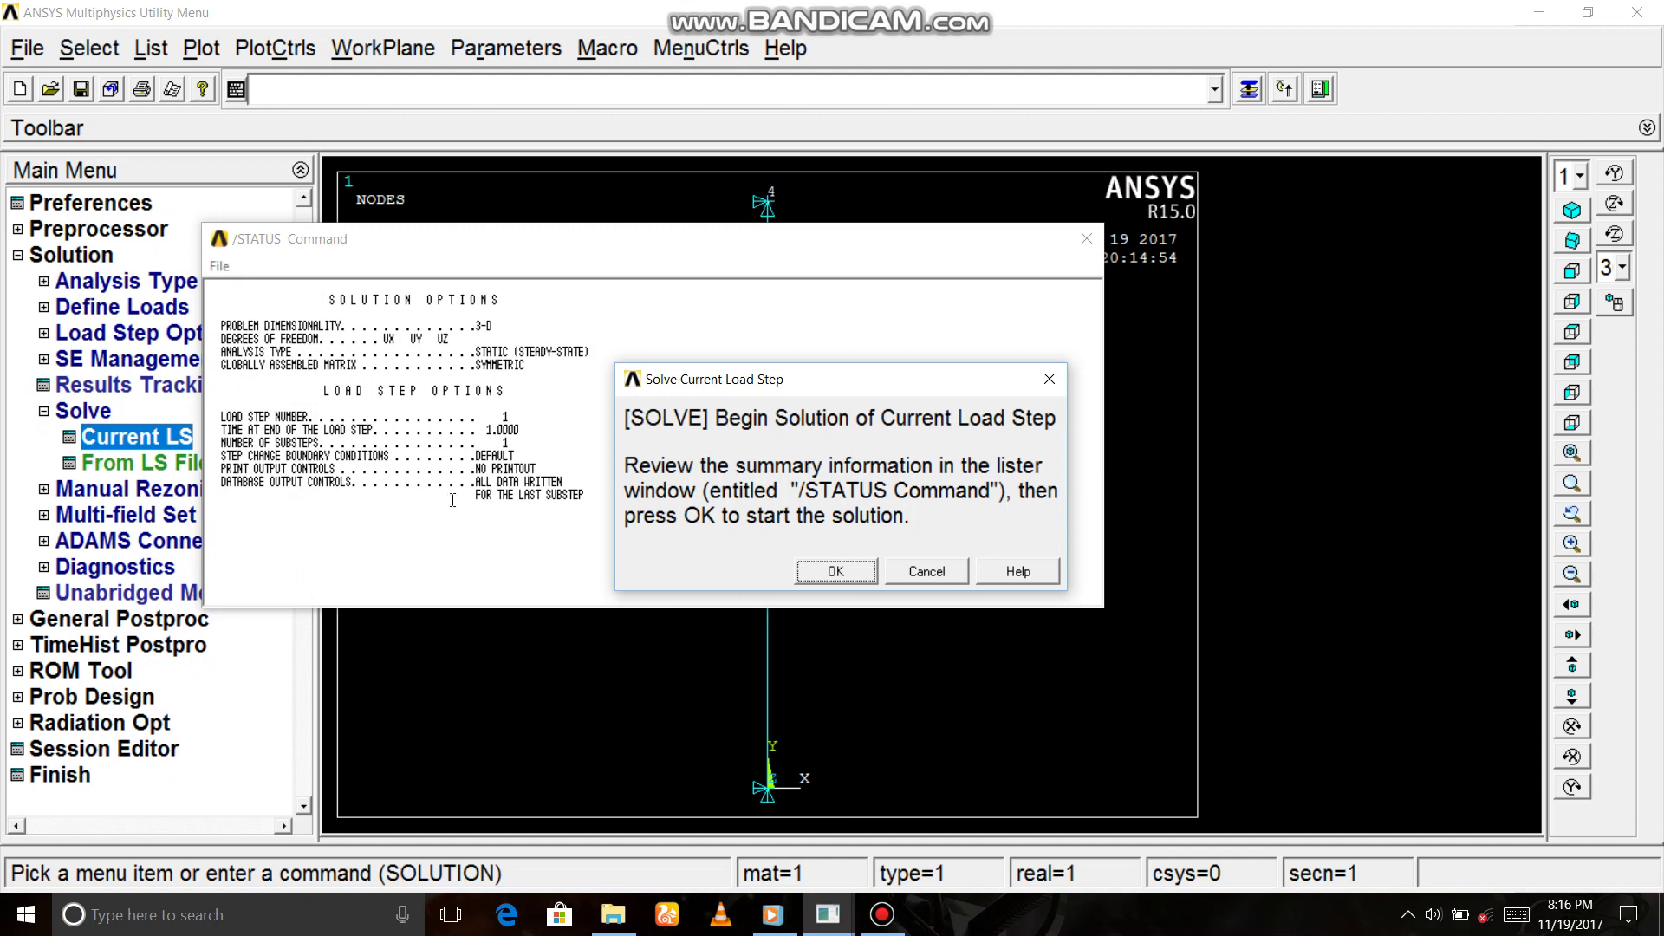
{"action": "left_click", "coordinate": [835, 573]}
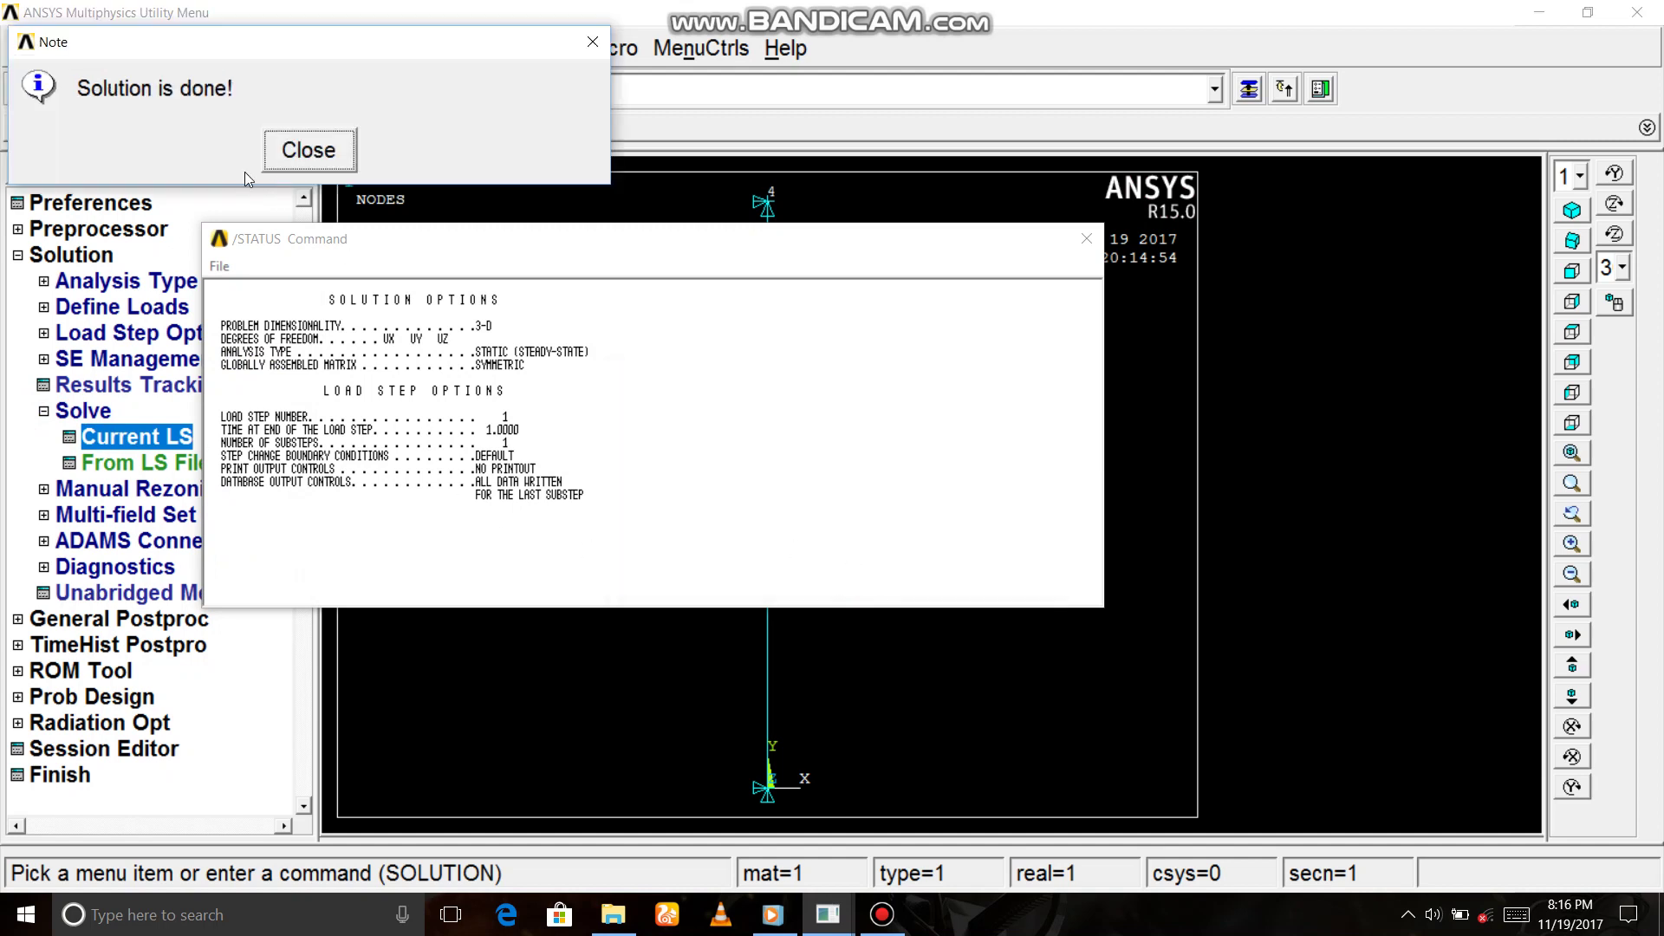
{"action": "left_click", "coordinate": [316, 154]}
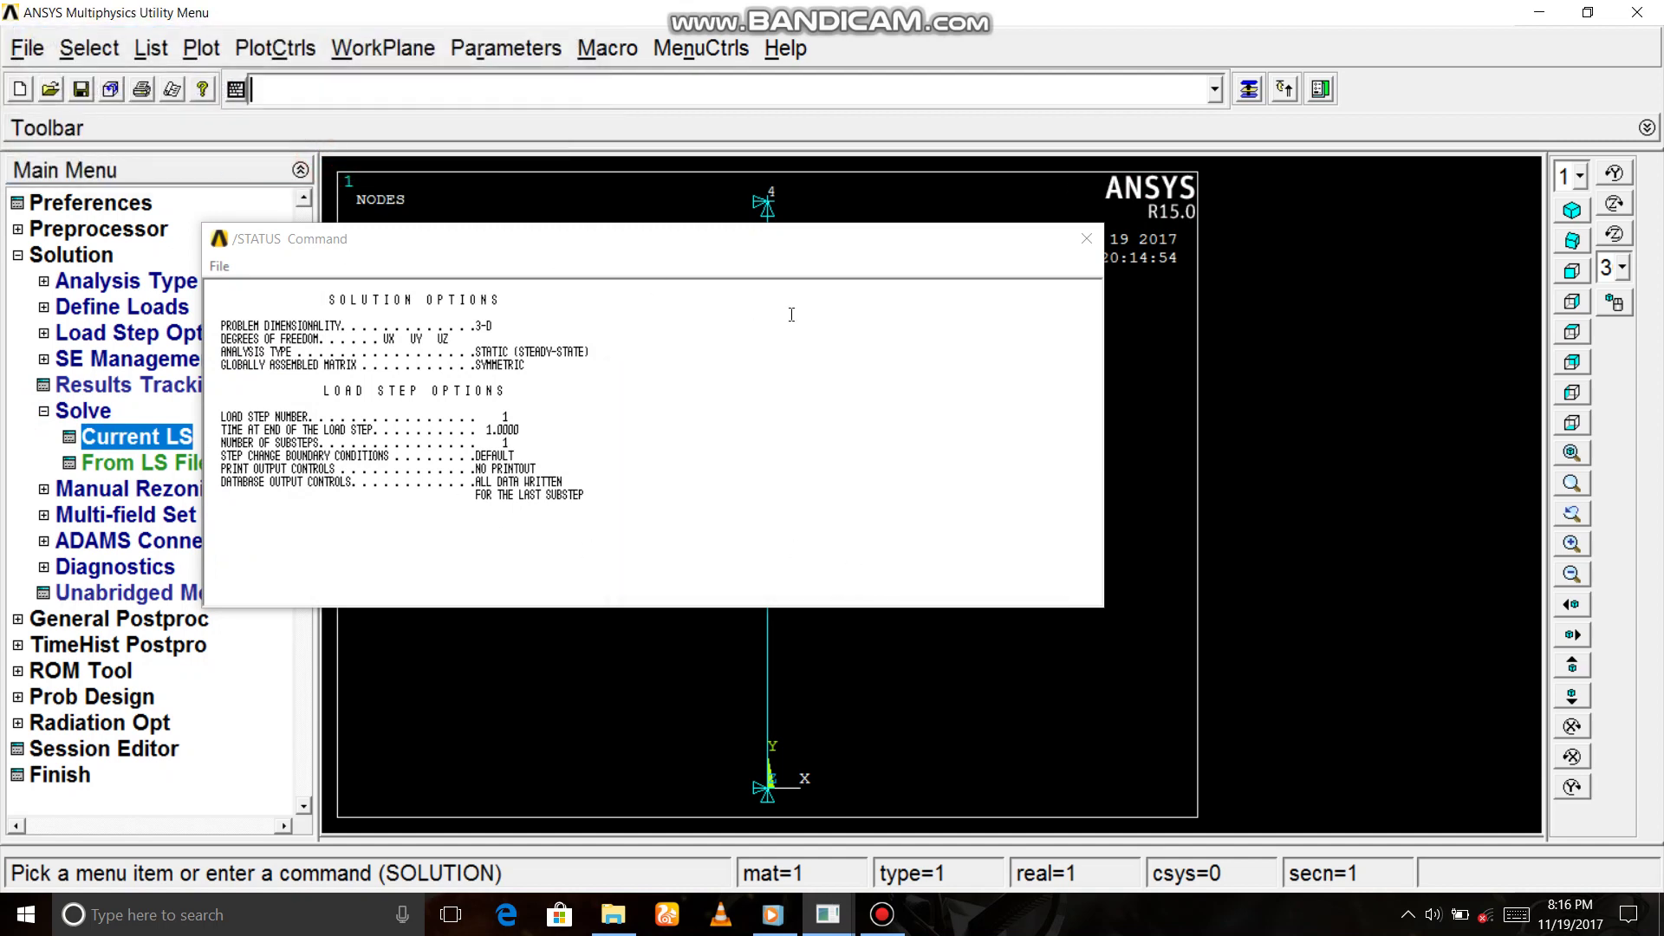
{"action": "left_click", "coordinate": [1088, 243]}
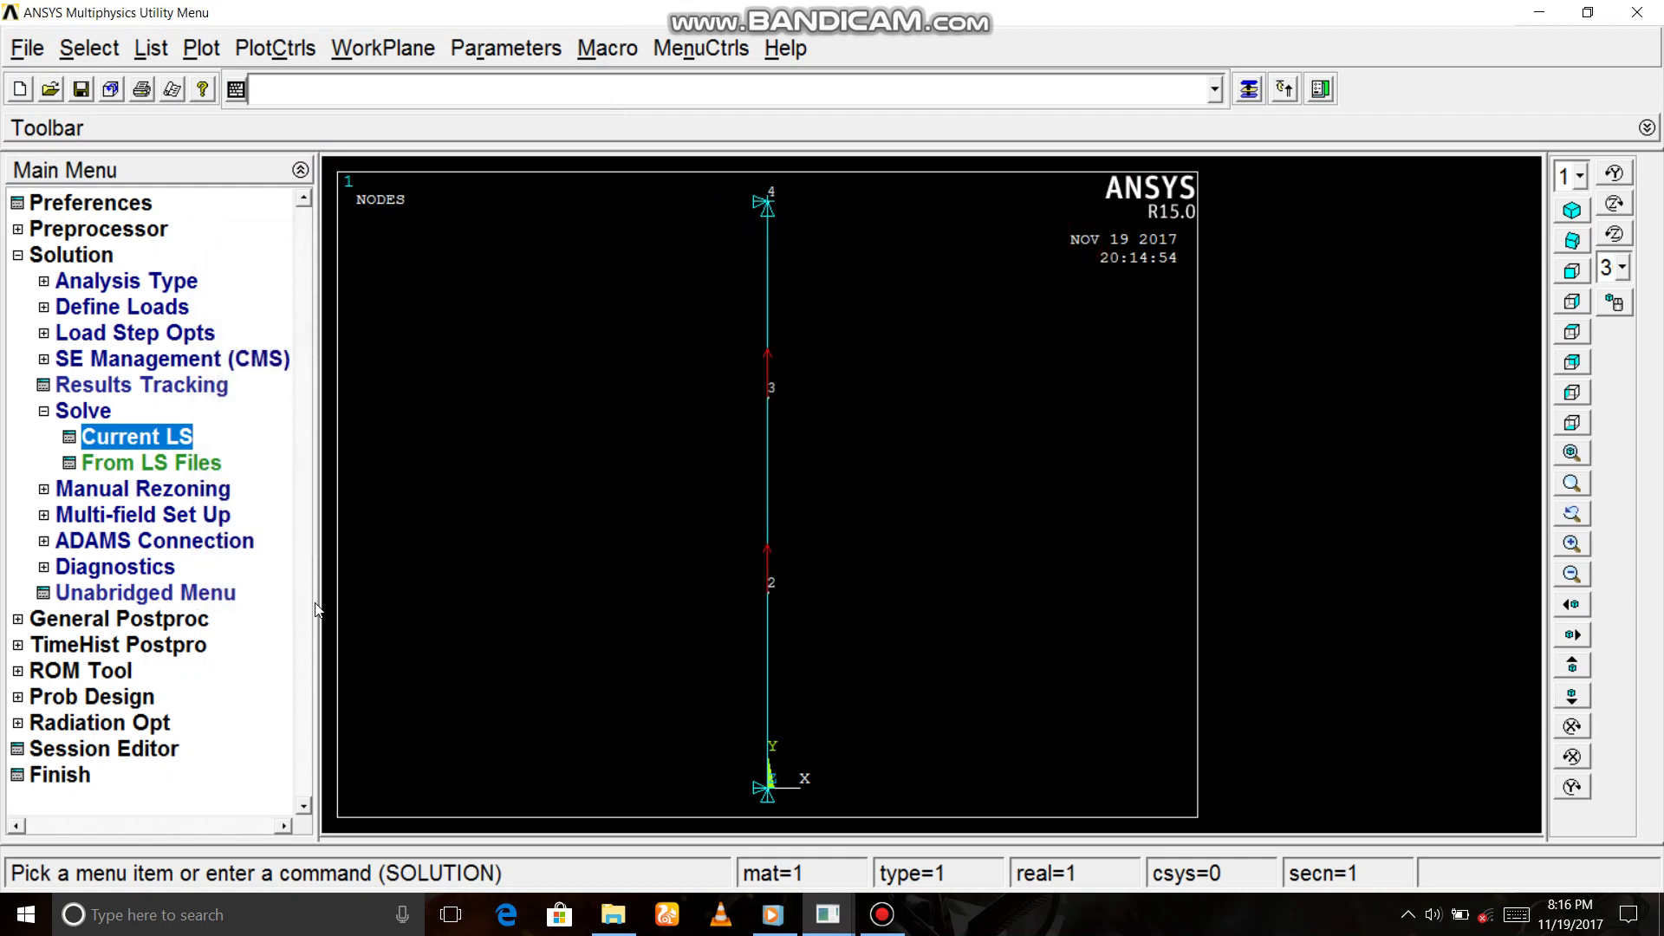
Step: List nodal Y-displacements: nodes 2 and 3 at 0.33333E-04, nodes 1 and 4 zero
{"action": "left_click", "coordinate": [43, 411]}
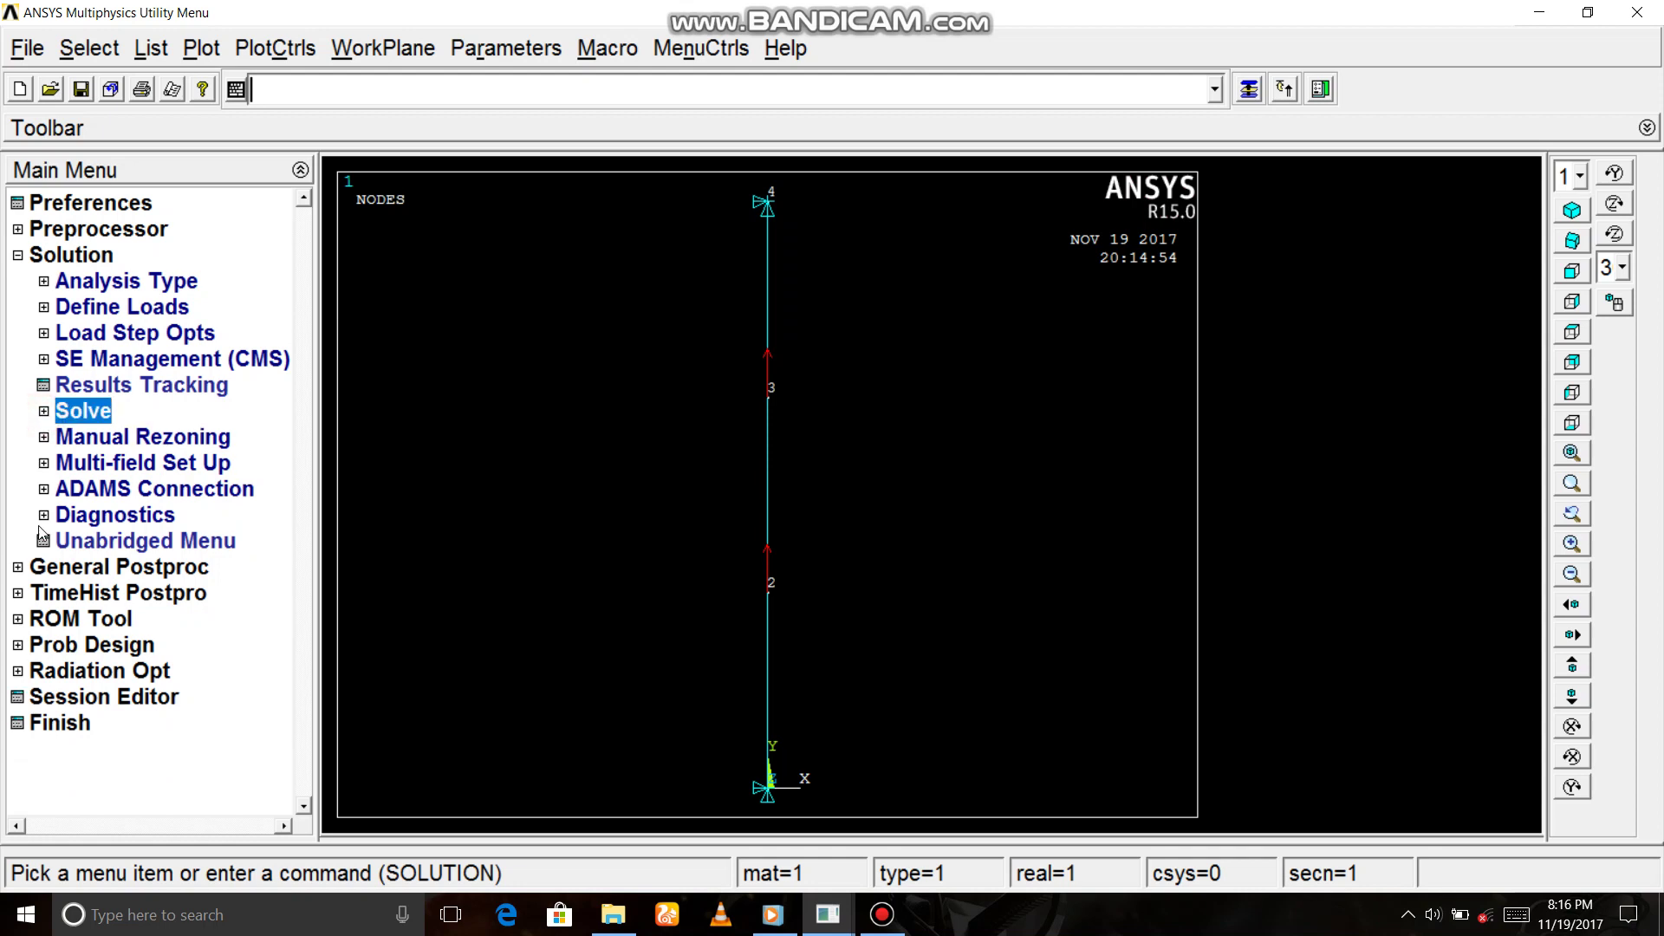
{"action": "left_click", "coordinate": [17, 568]}
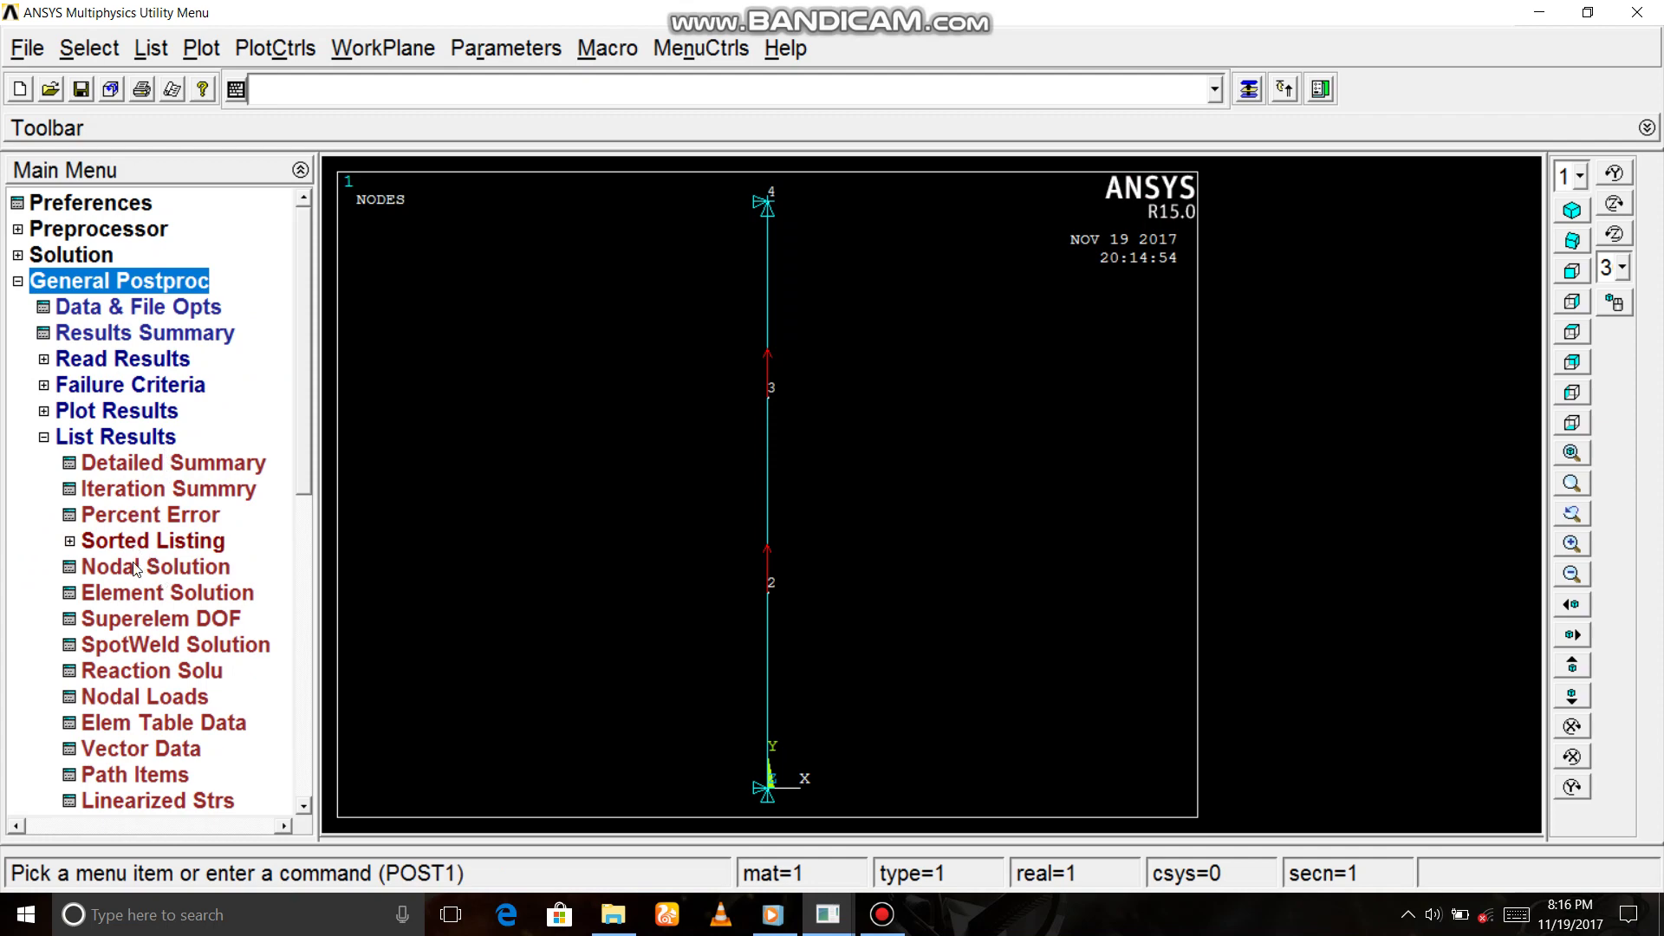
{"action": "left_click", "coordinate": [135, 566]}
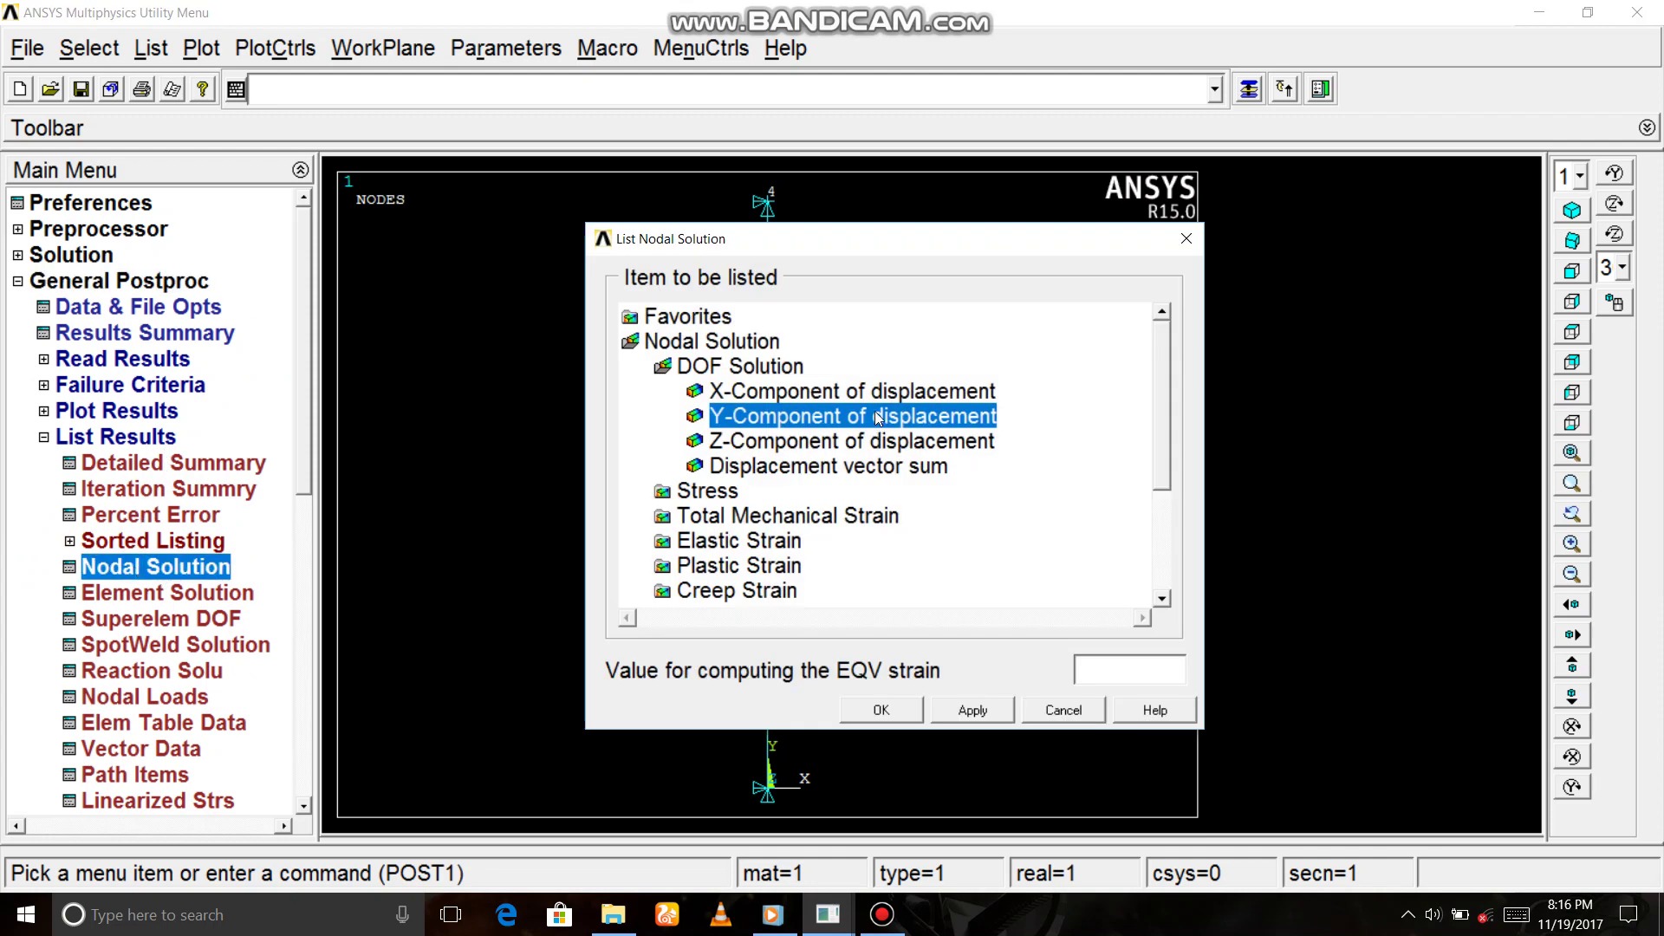
{"action": "left_click", "coordinate": [880, 709]}
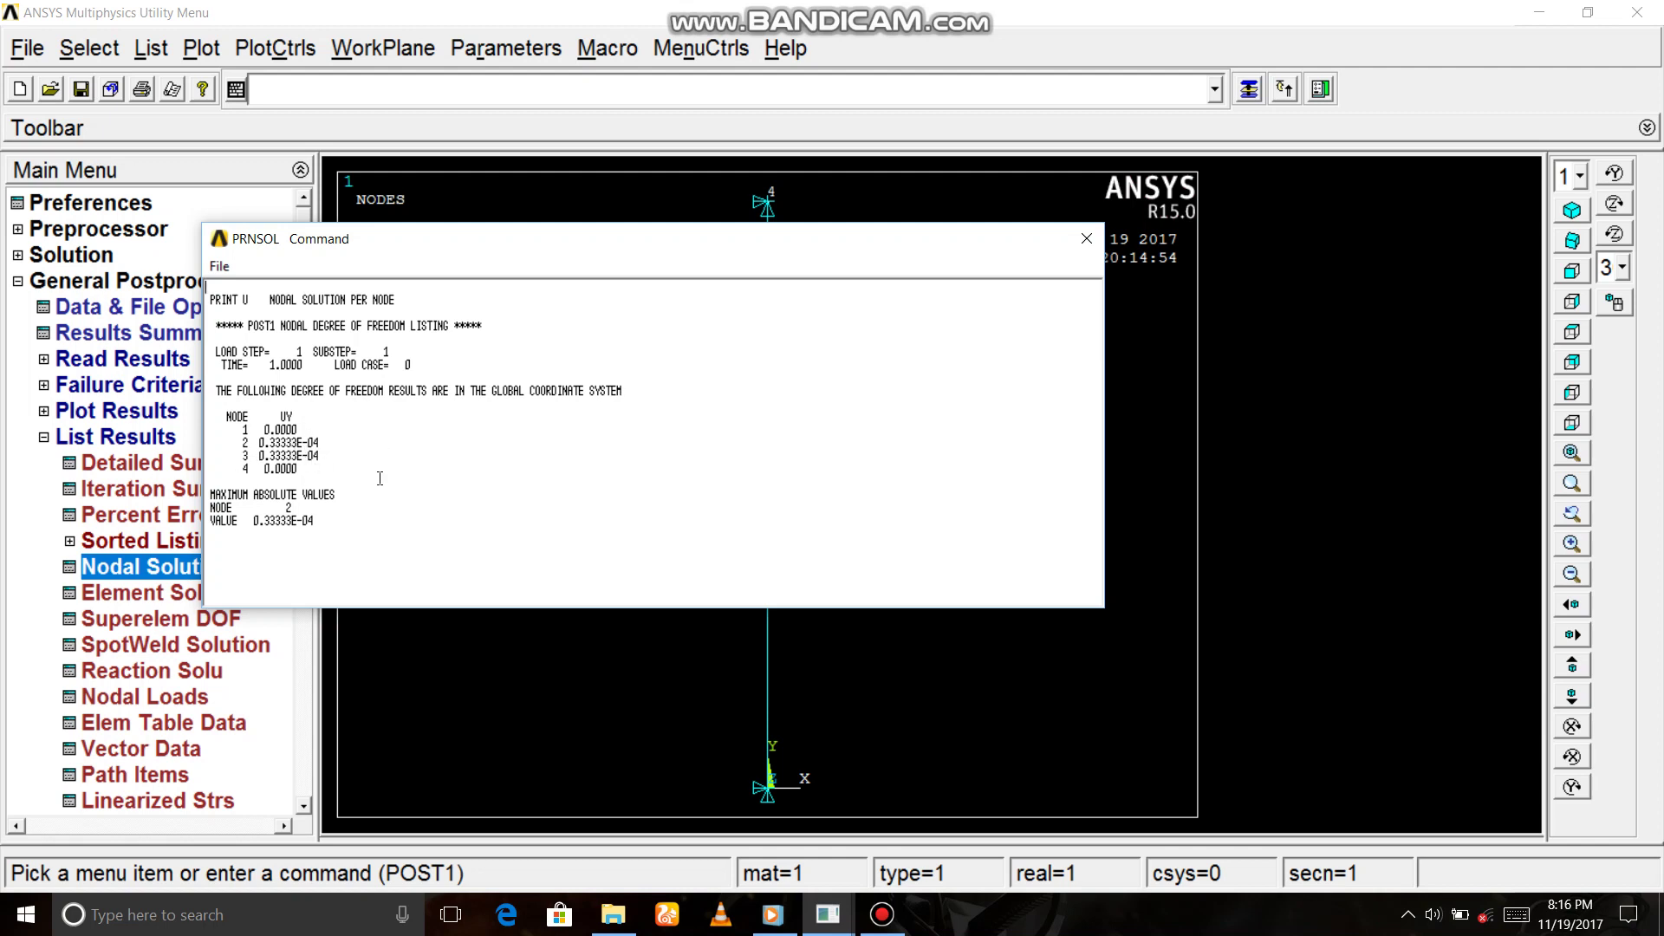
{"action": "left_click", "coordinate": [1087, 240]}
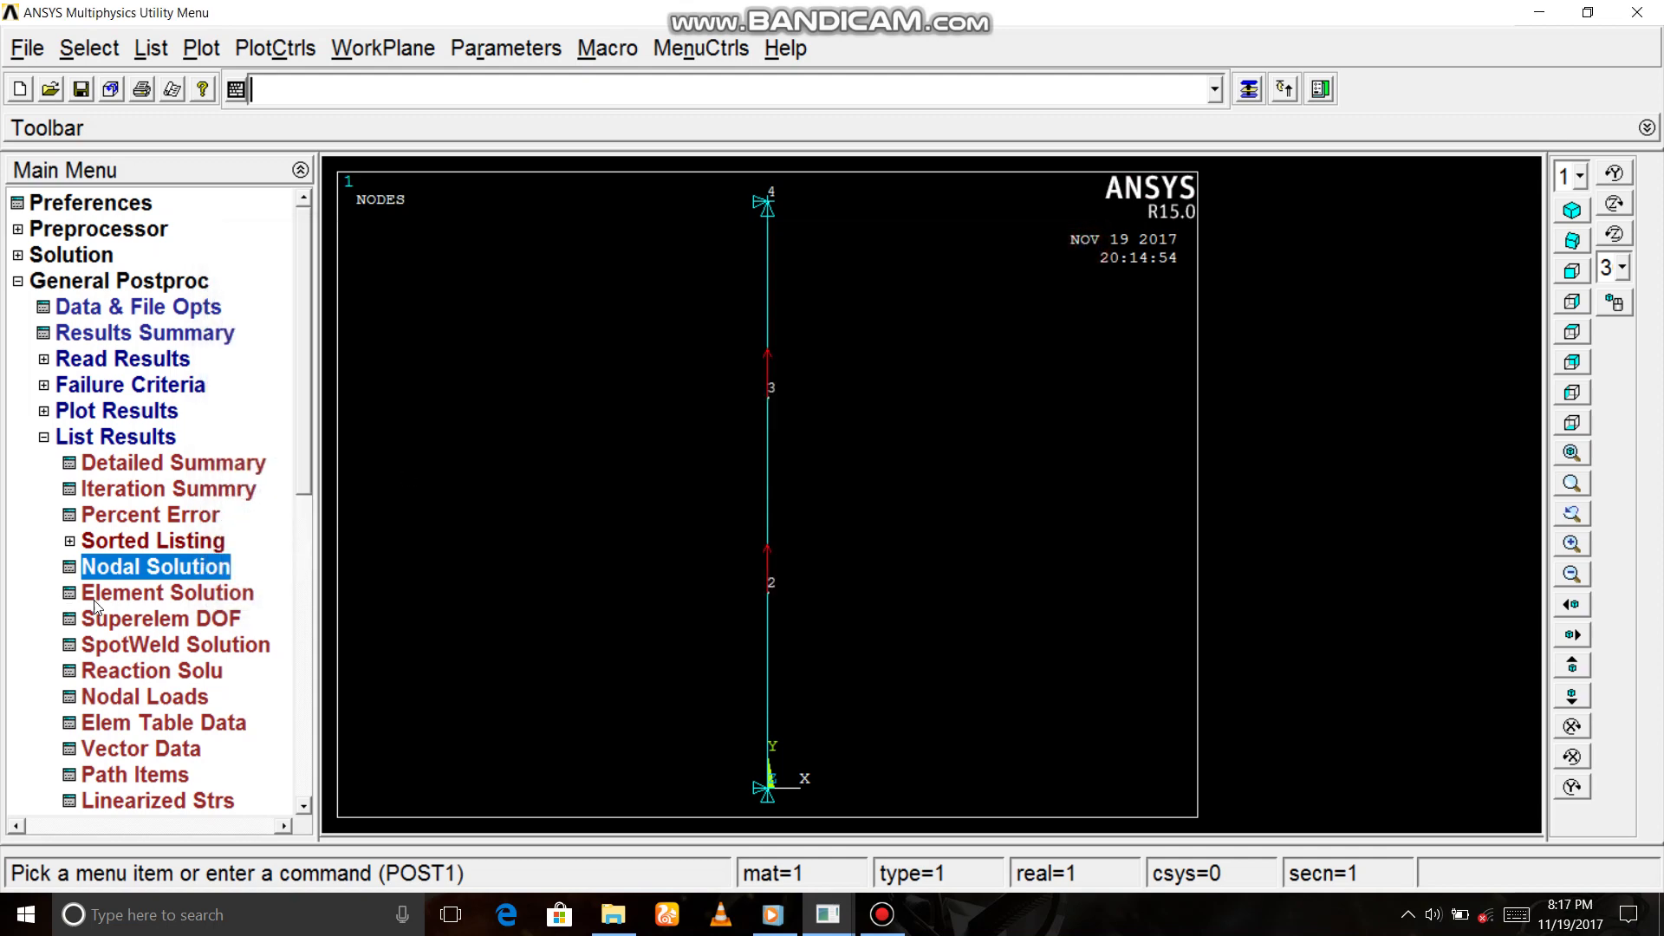
Step: List line element results: stresses 1000, 0 and -1000 for elements 1–3
{"action": "left_click", "coordinate": [127, 598]}
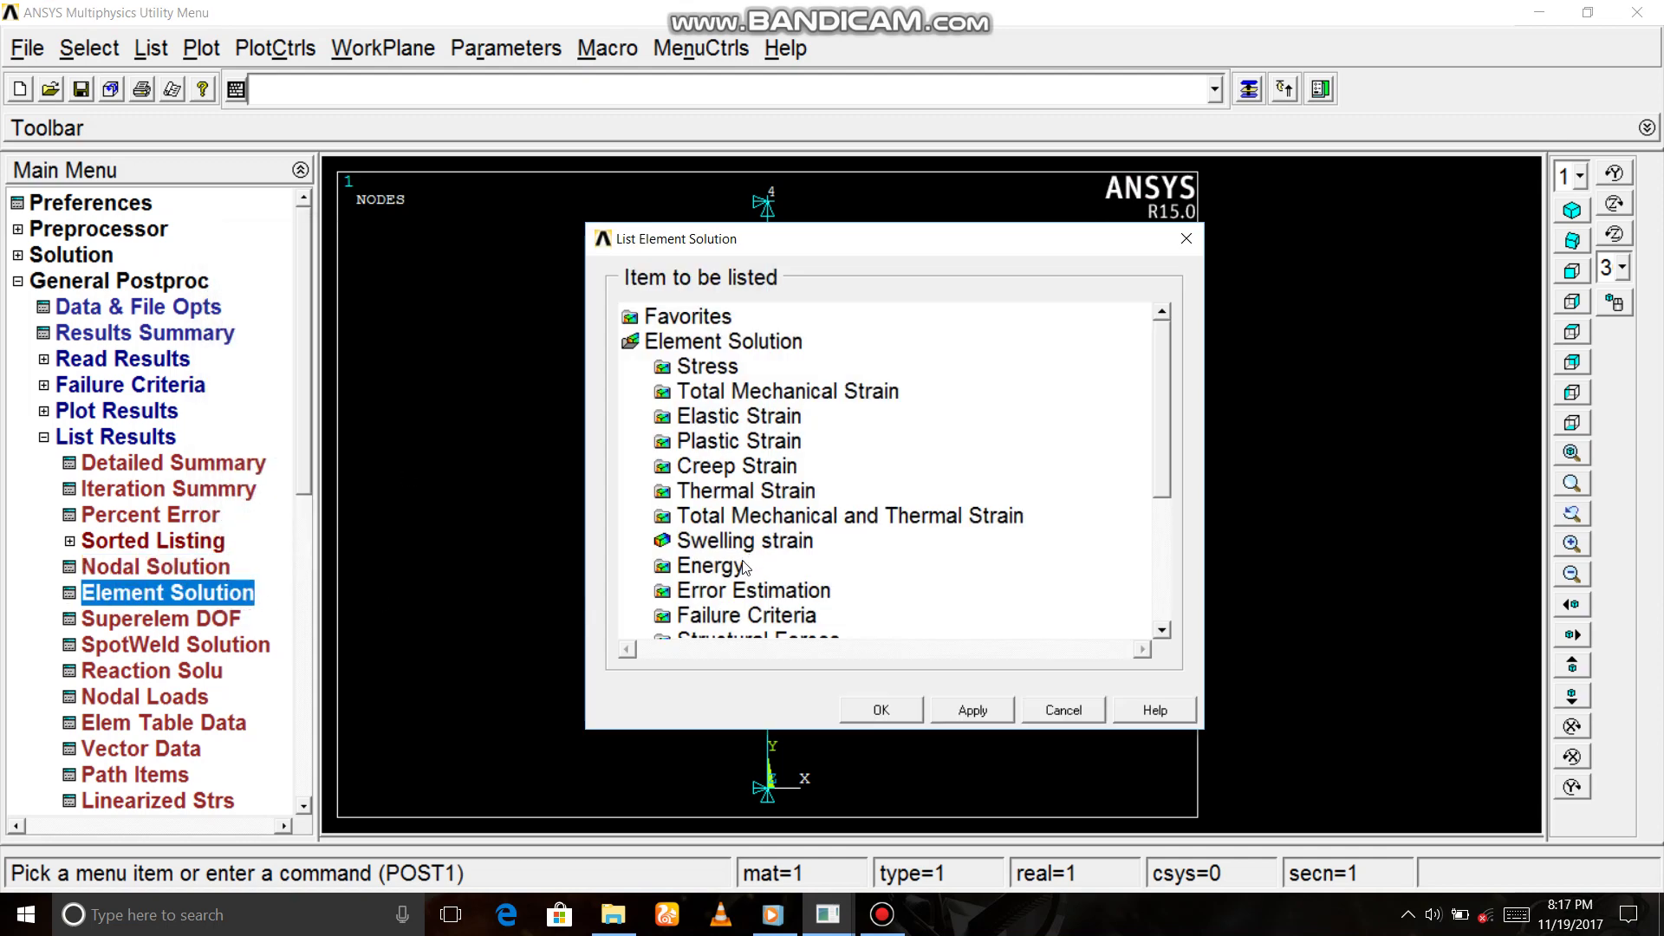
{"action": "left_click_drag", "start_coordinate": [1160, 433], "coordinate": [1169, 566]}
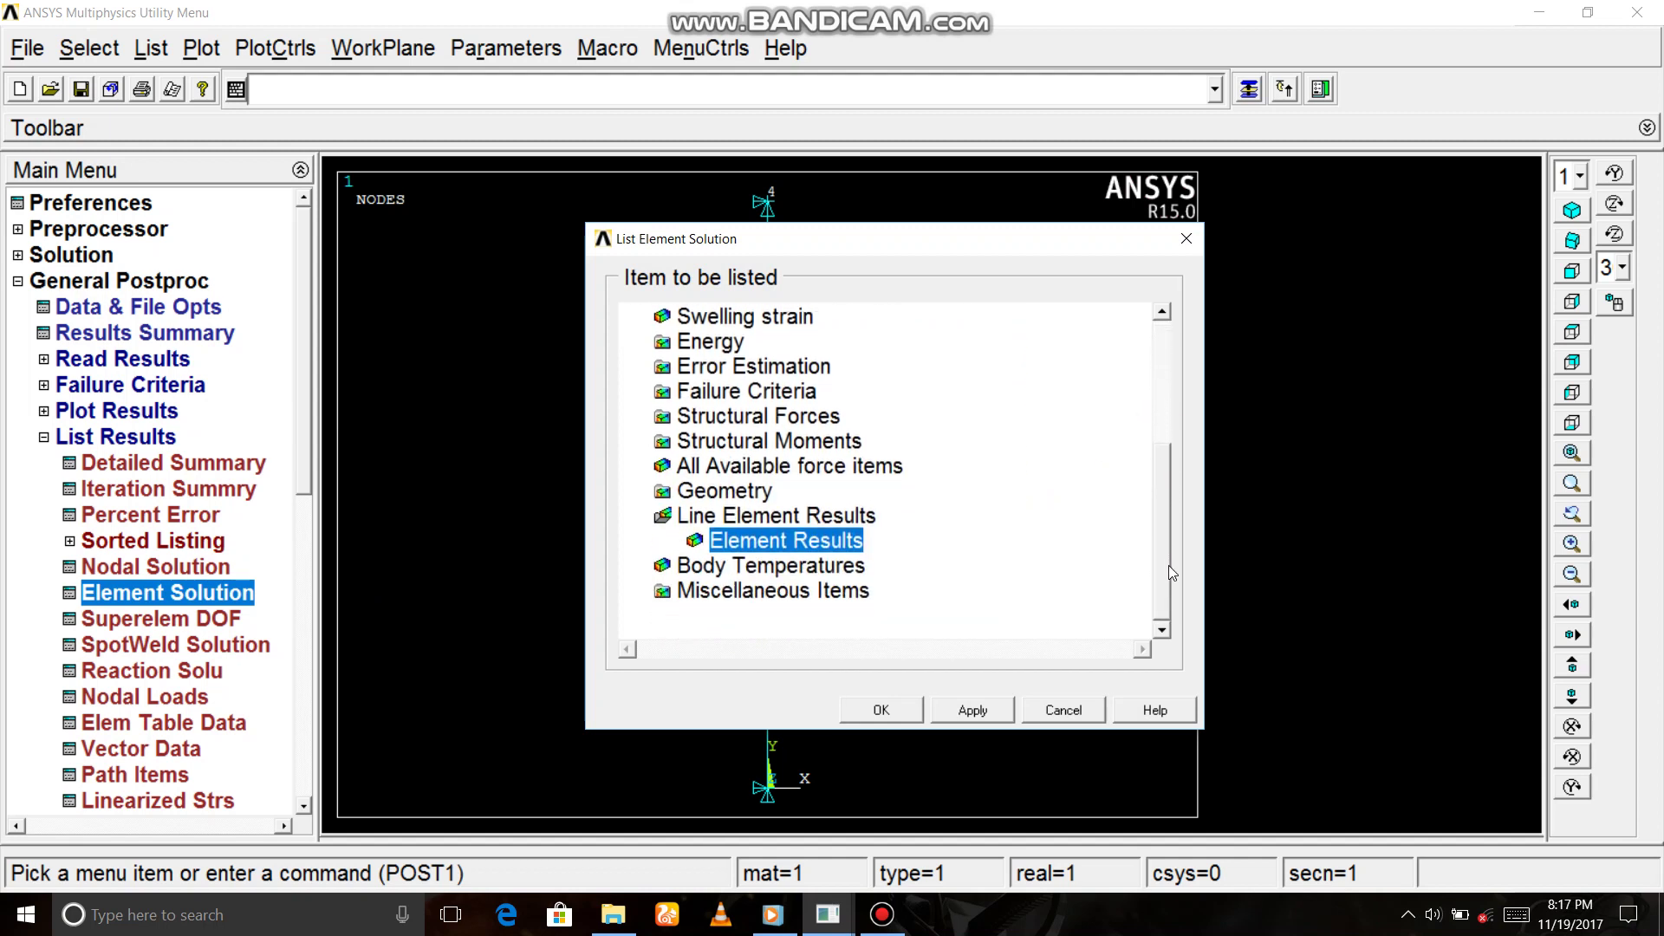
{"action": "left_click", "coordinate": [766, 518]}
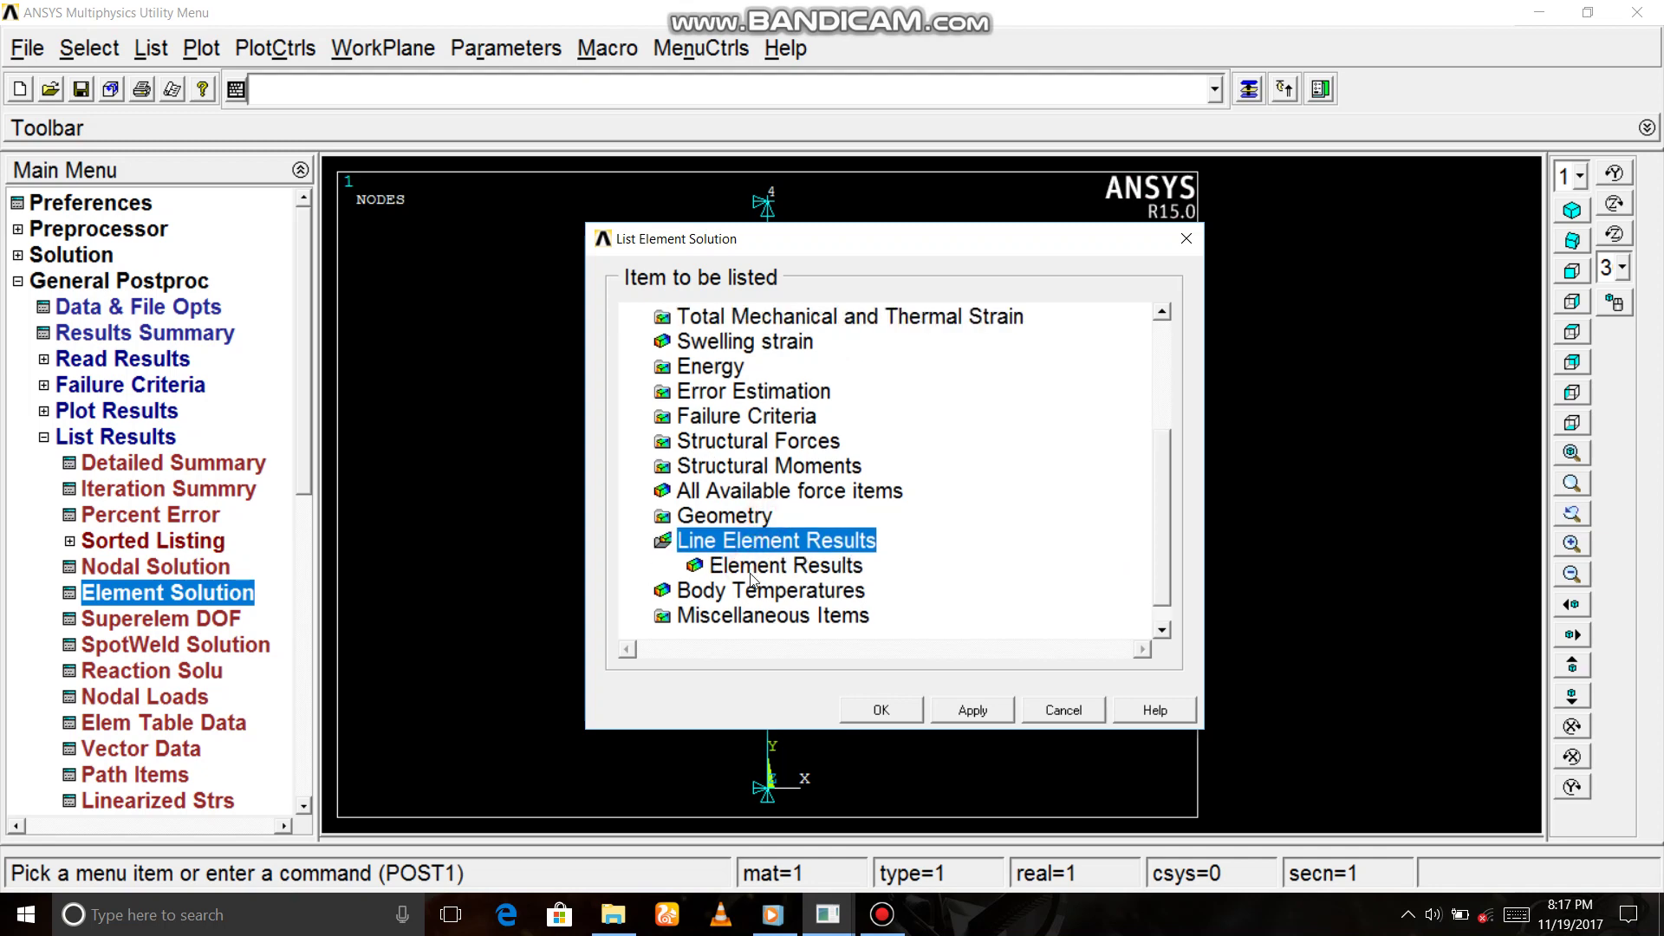
{"action": "left_click", "coordinate": [754, 572]}
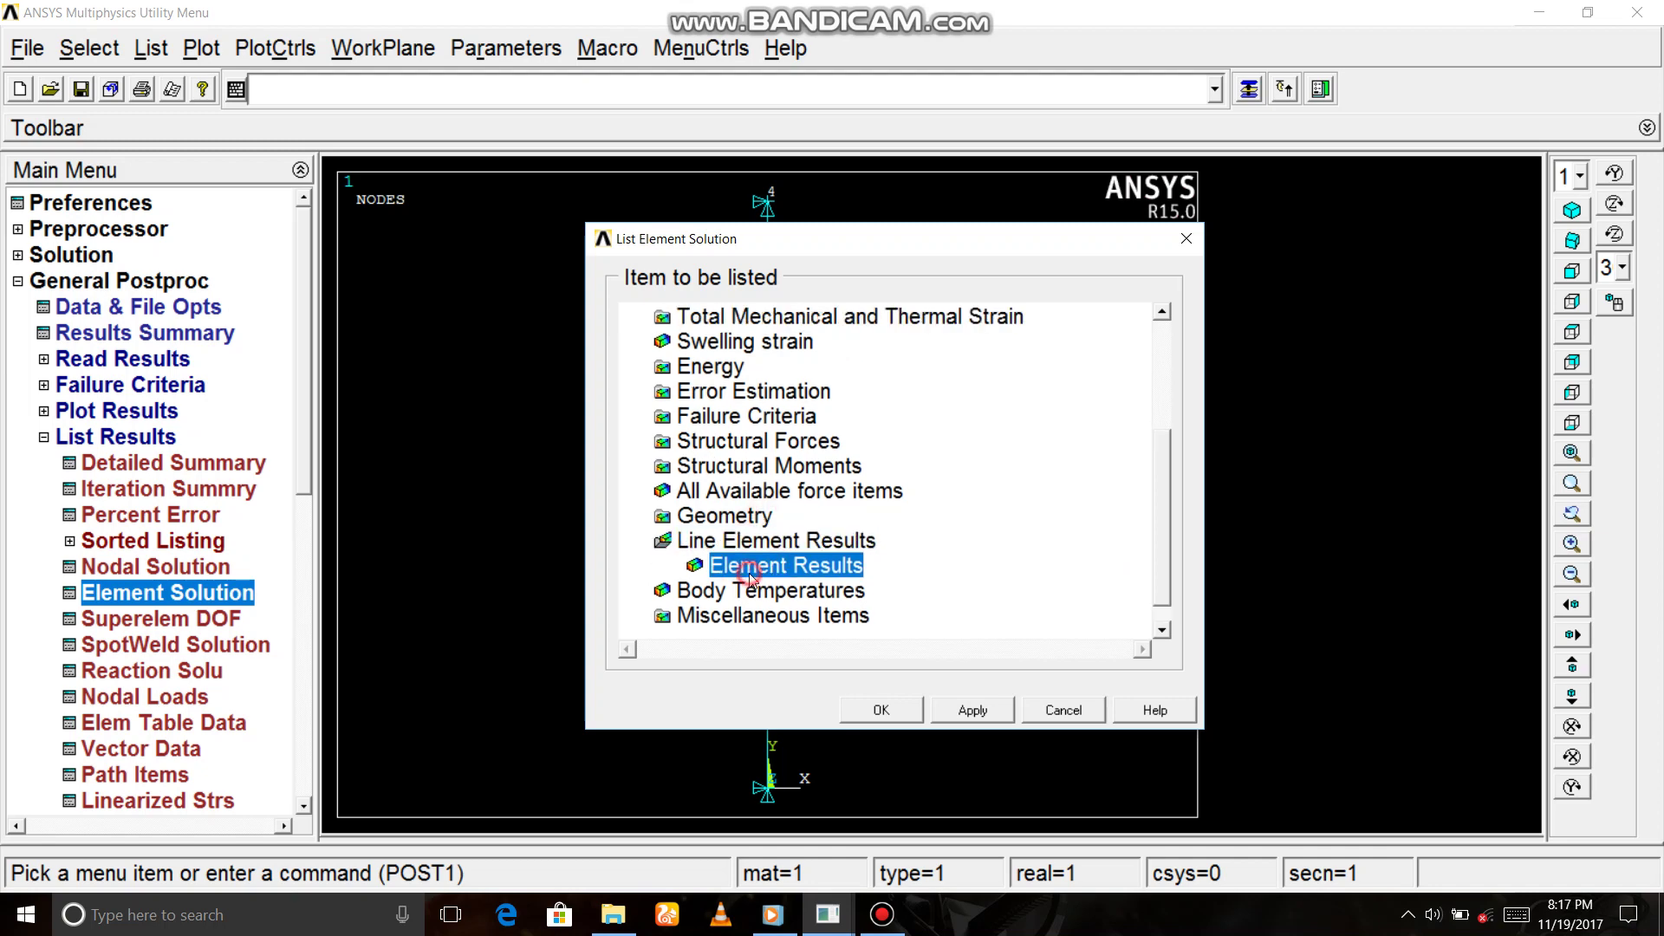
{"action": "left_click", "coordinate": [876, 710]}
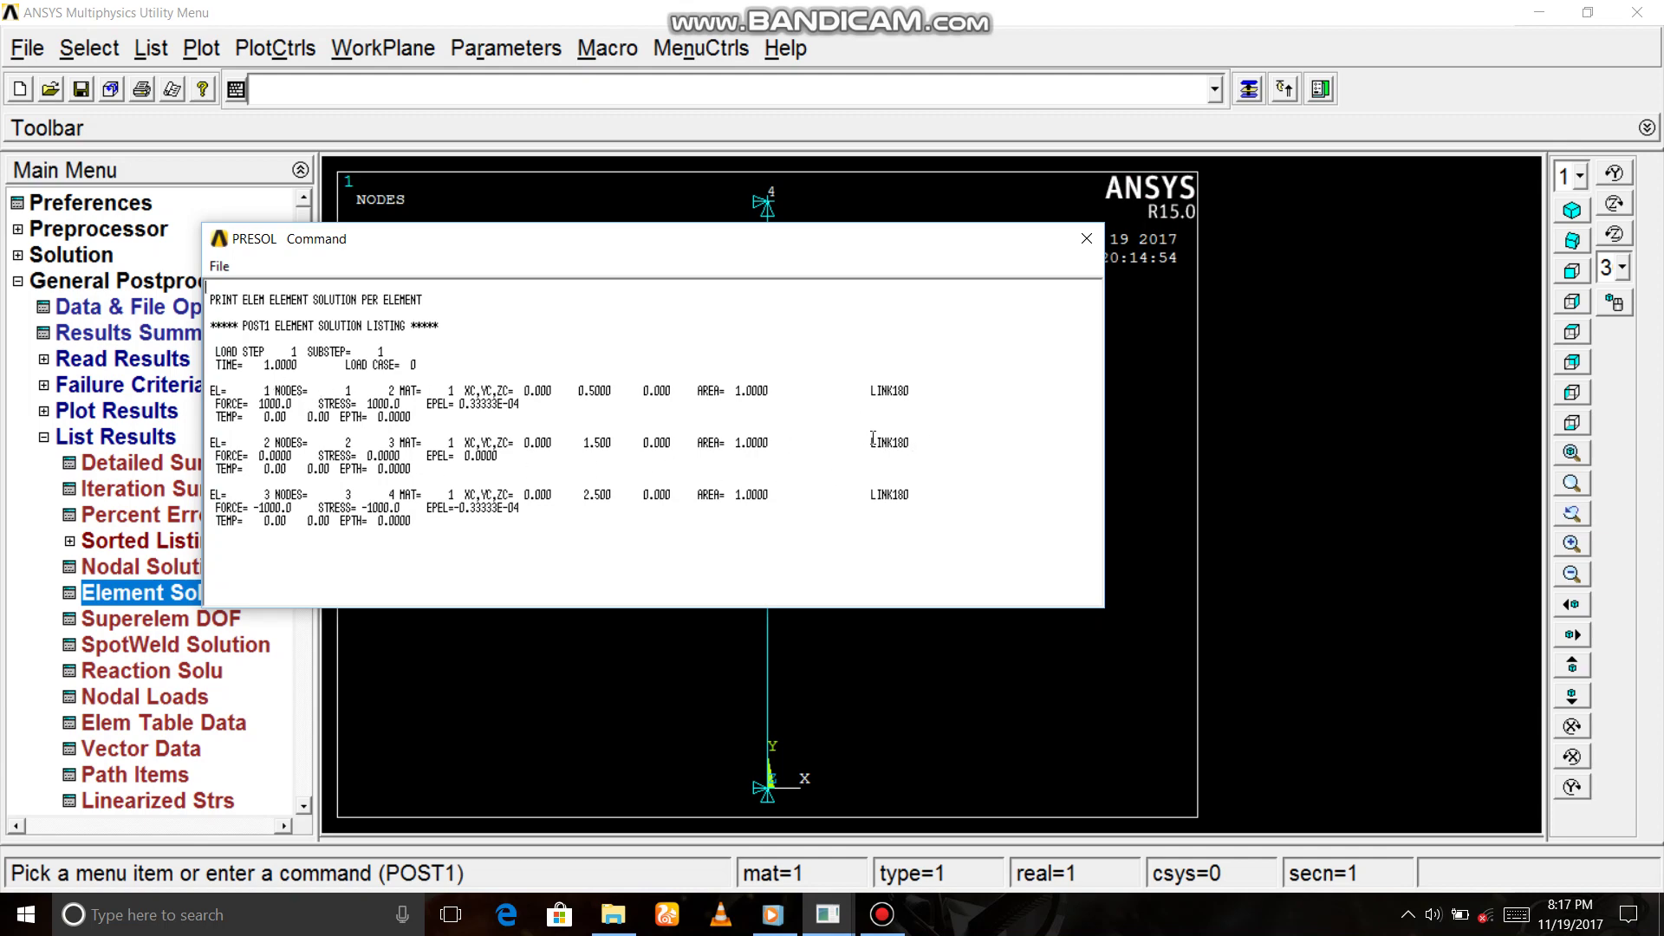
{"action": "left_click", "coordinate": [1085, 238]}
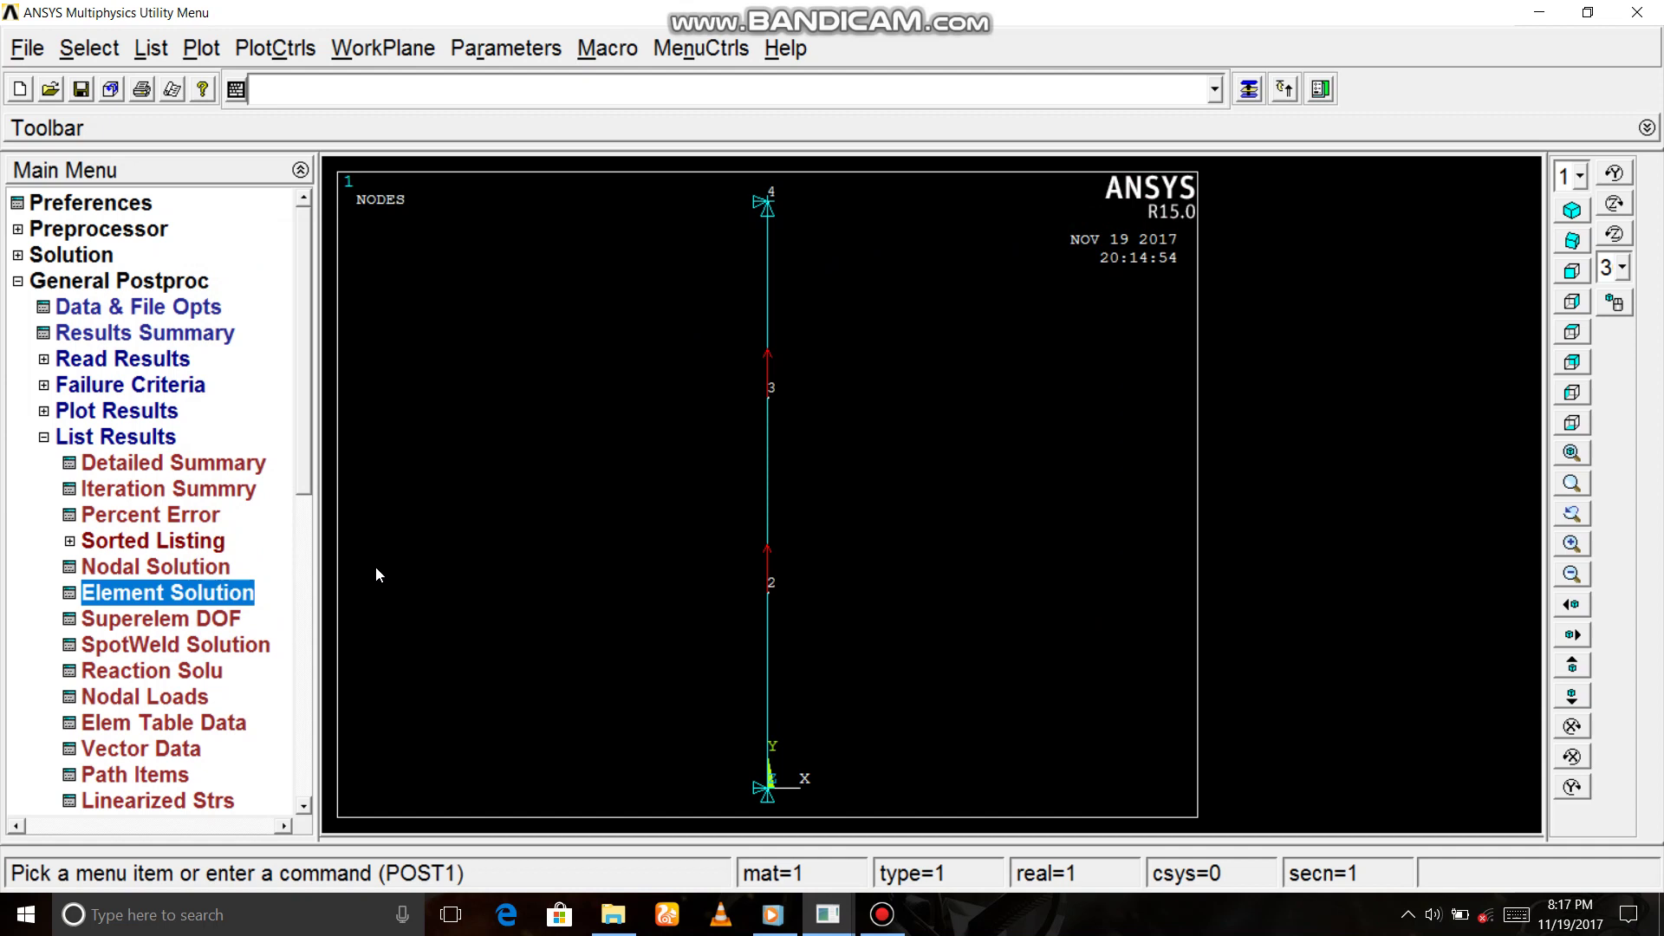
{"action": "left_click_drag", "start_coordinate": [310, 472], "coordinate": [311, 504]}
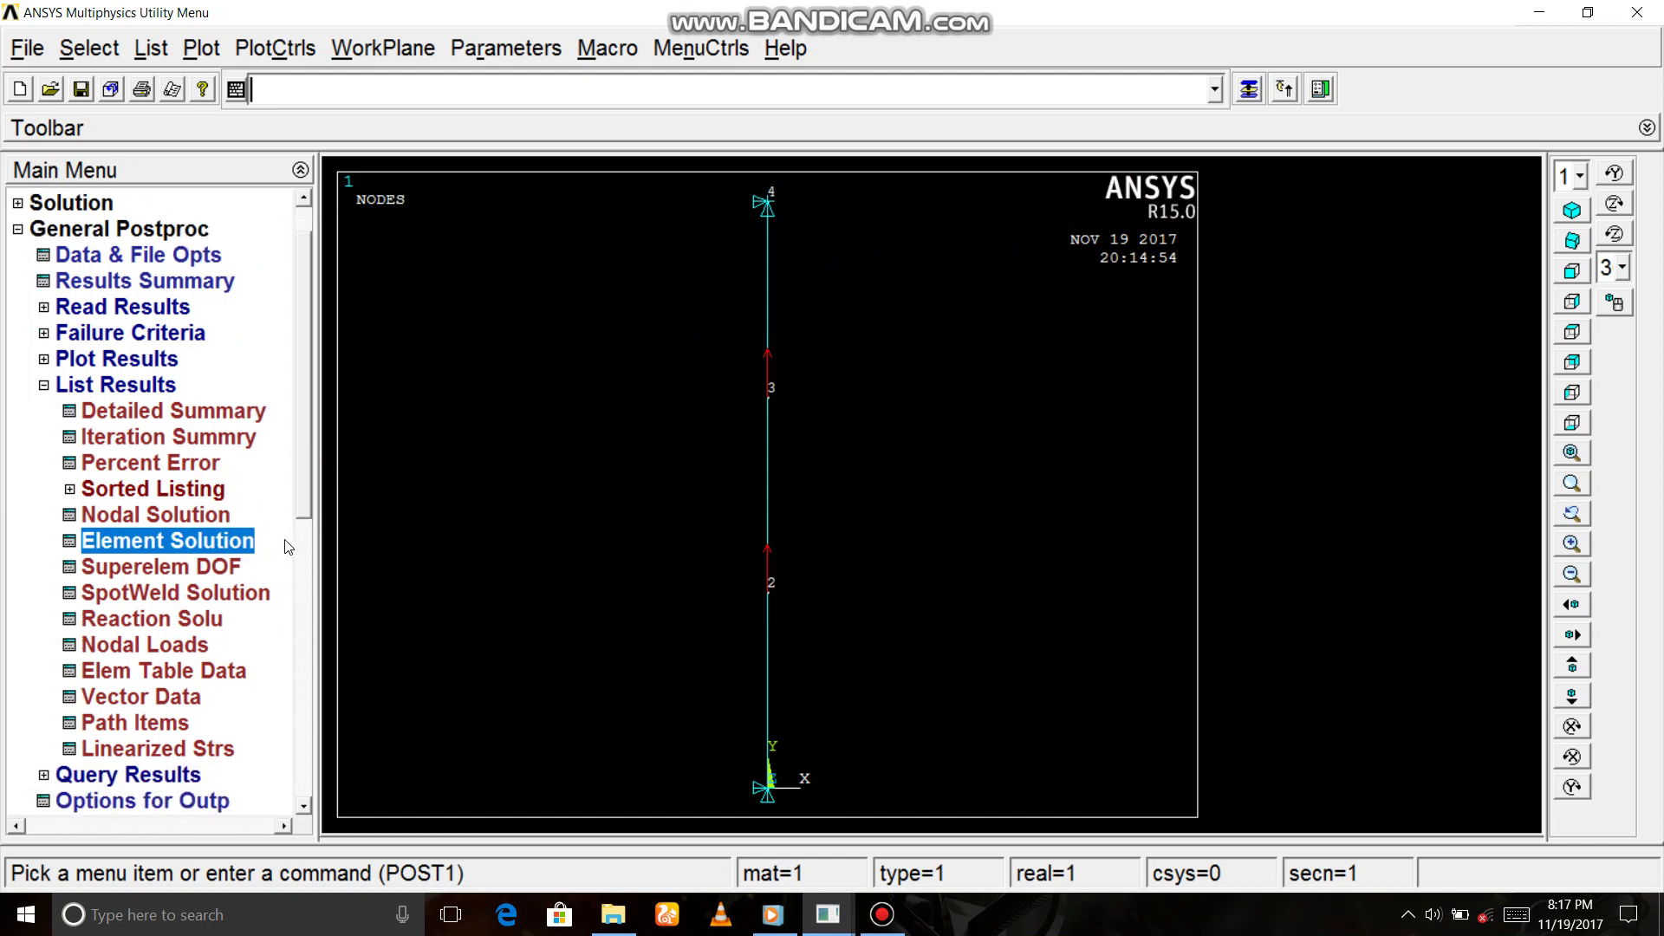
Step: List all reaction forces: FY -1000 at nodes 1 and 4, total -2000
{"action": "left_click", "coordinate": [170, 626]}
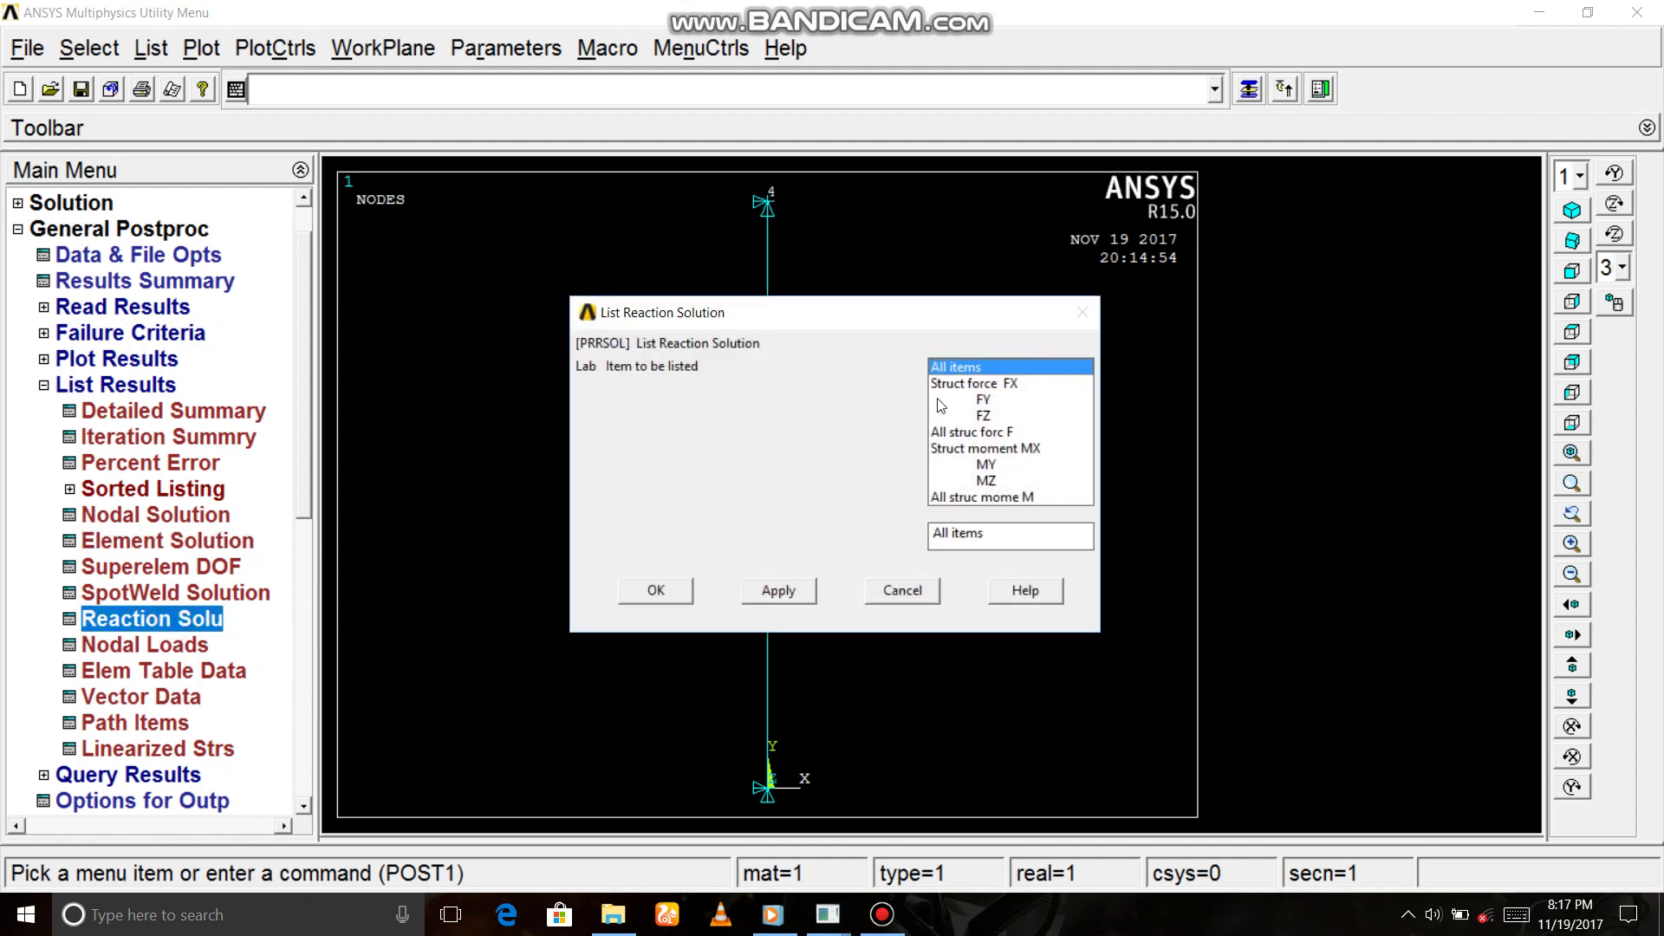
{"action": "left_click", "coordinate": [644, 592]}
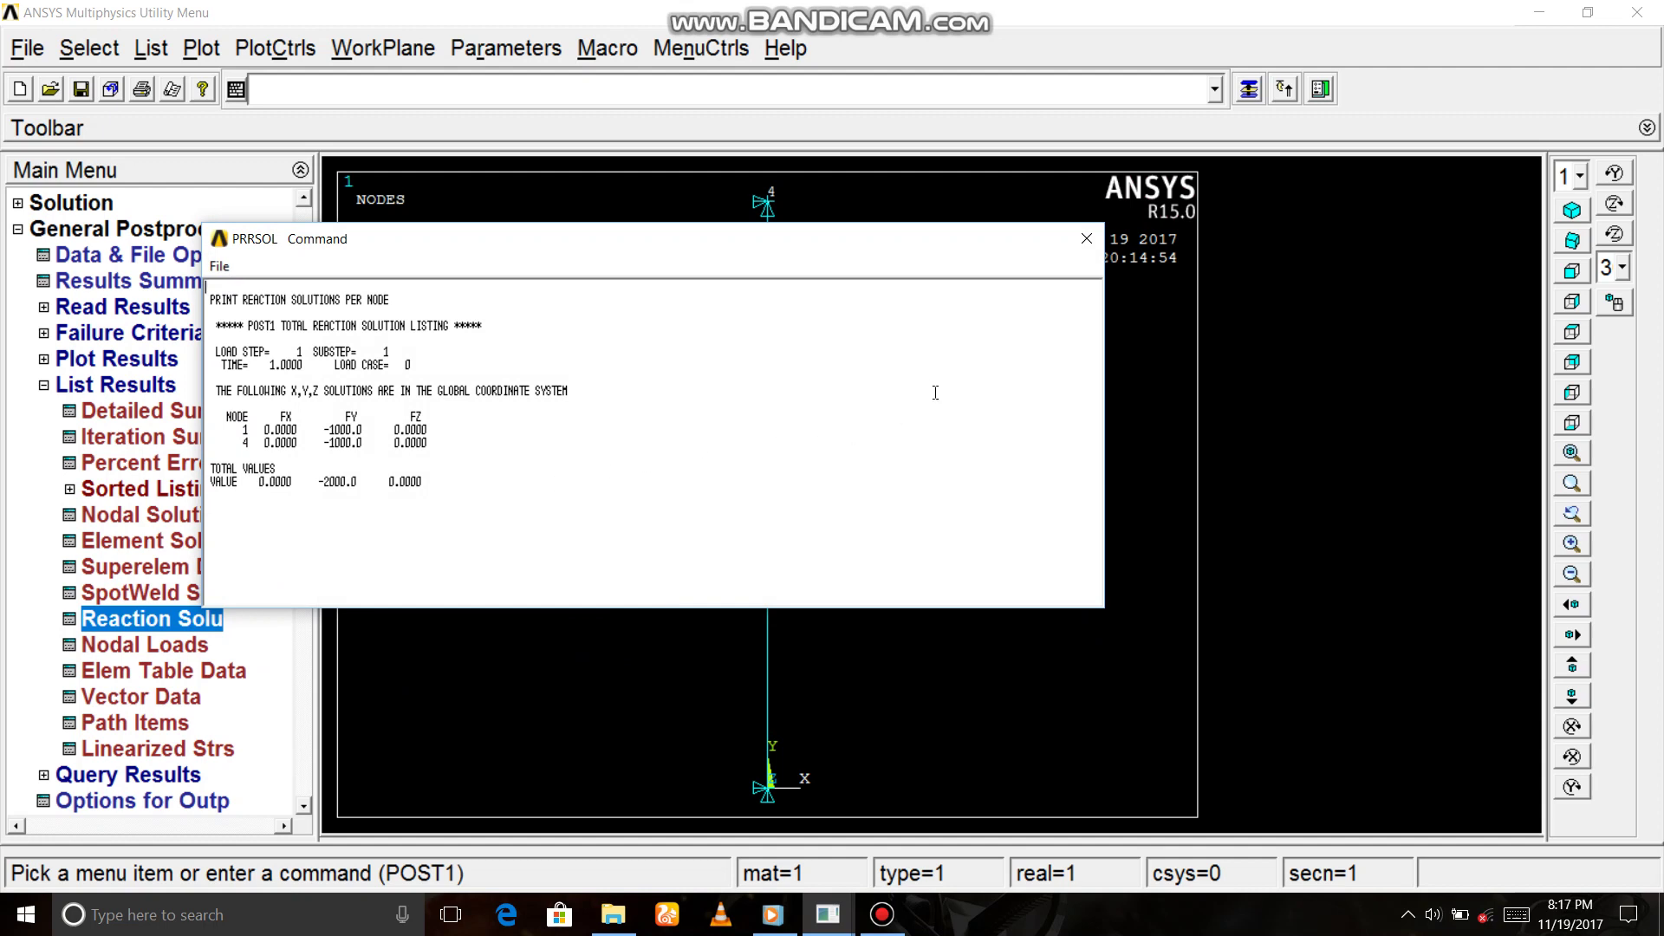
{"action": "left_click", "coordinate": [1086, 237]}
{"action": "left_click", "coordinate": [48, 364]}
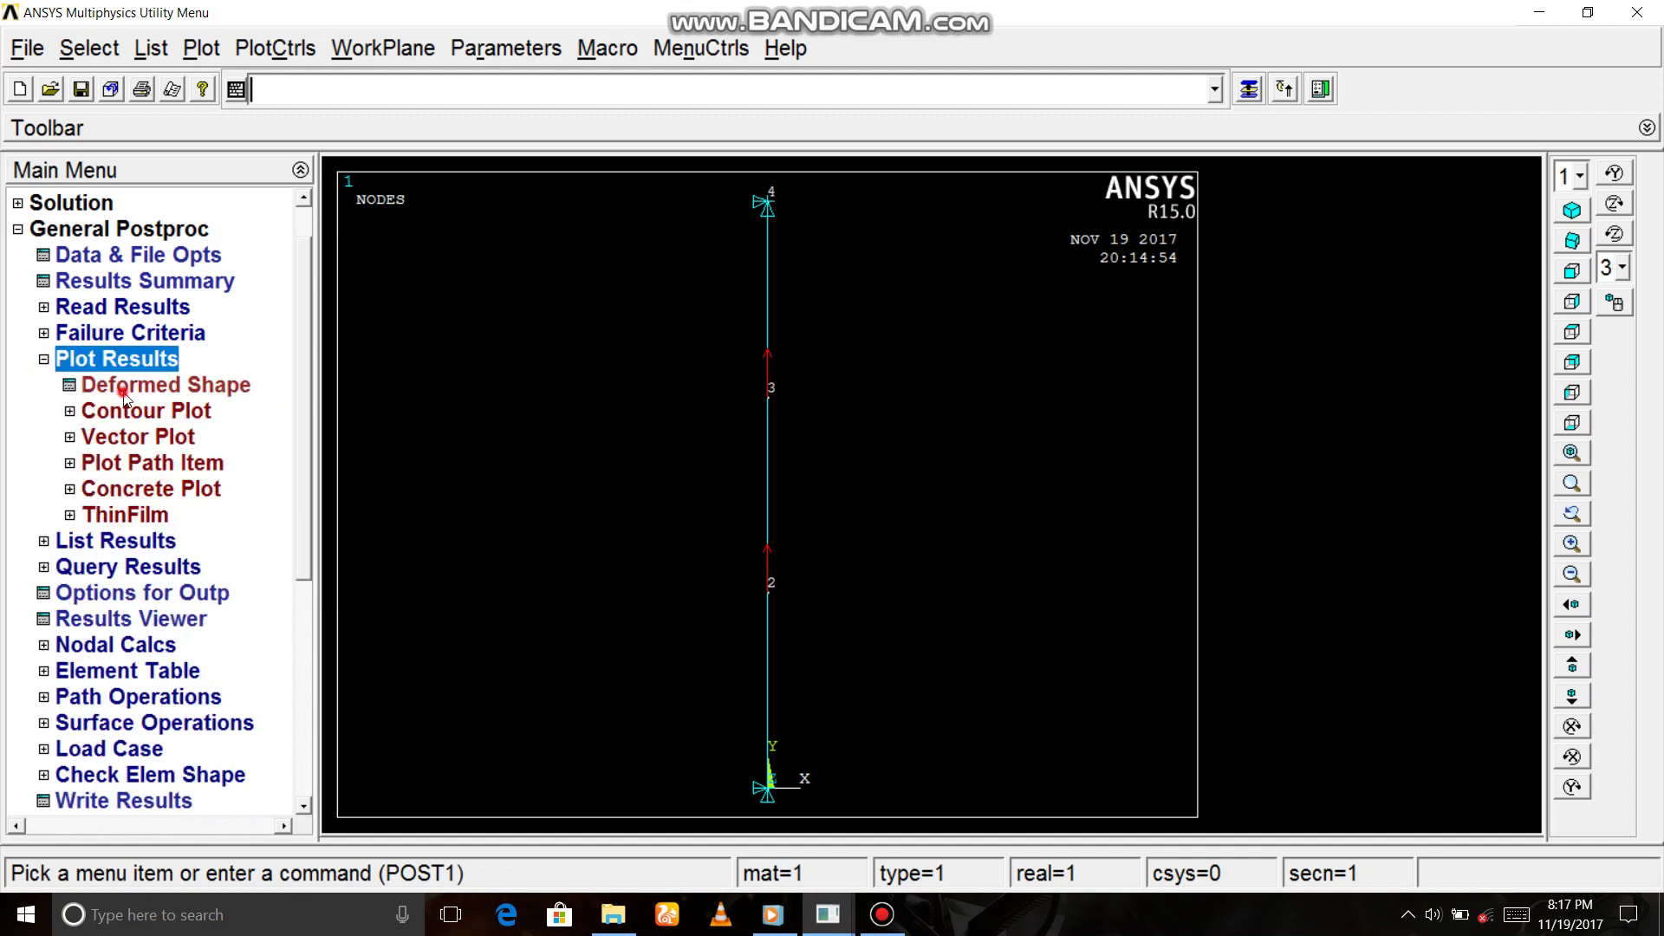
Step: Plot the deformed shape only, showing maximum displacement 0.333E-04
{"action": "left_click", "coordinate": [123, 388]}
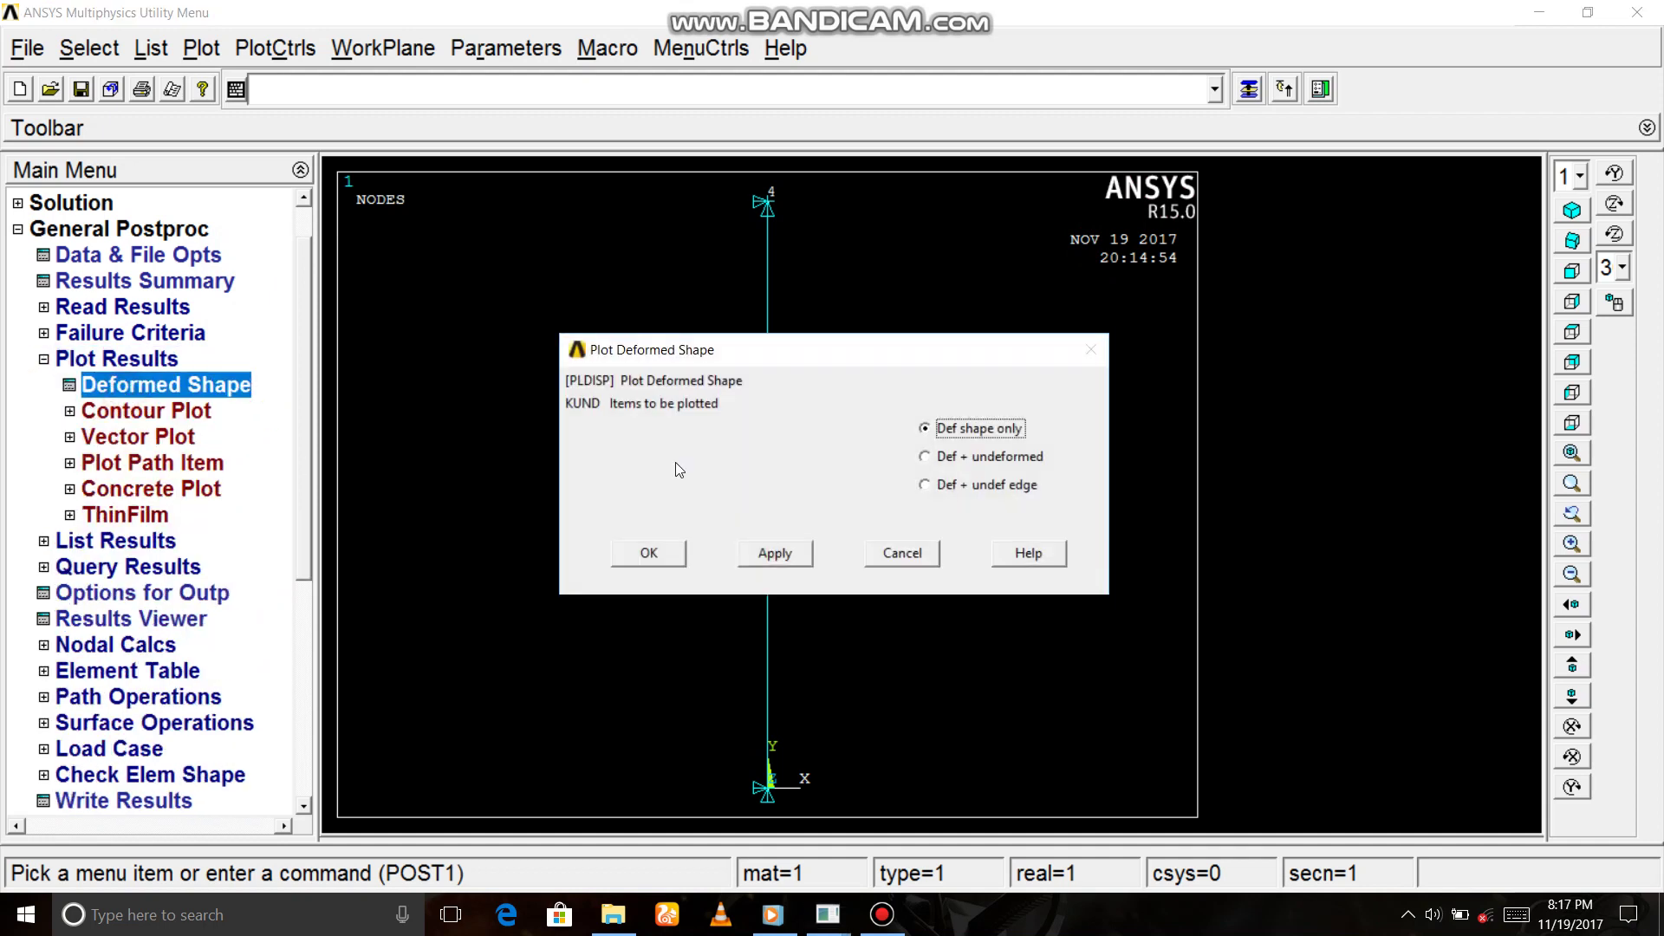
{"action": "left_click", "coordinate": [640, 556]}
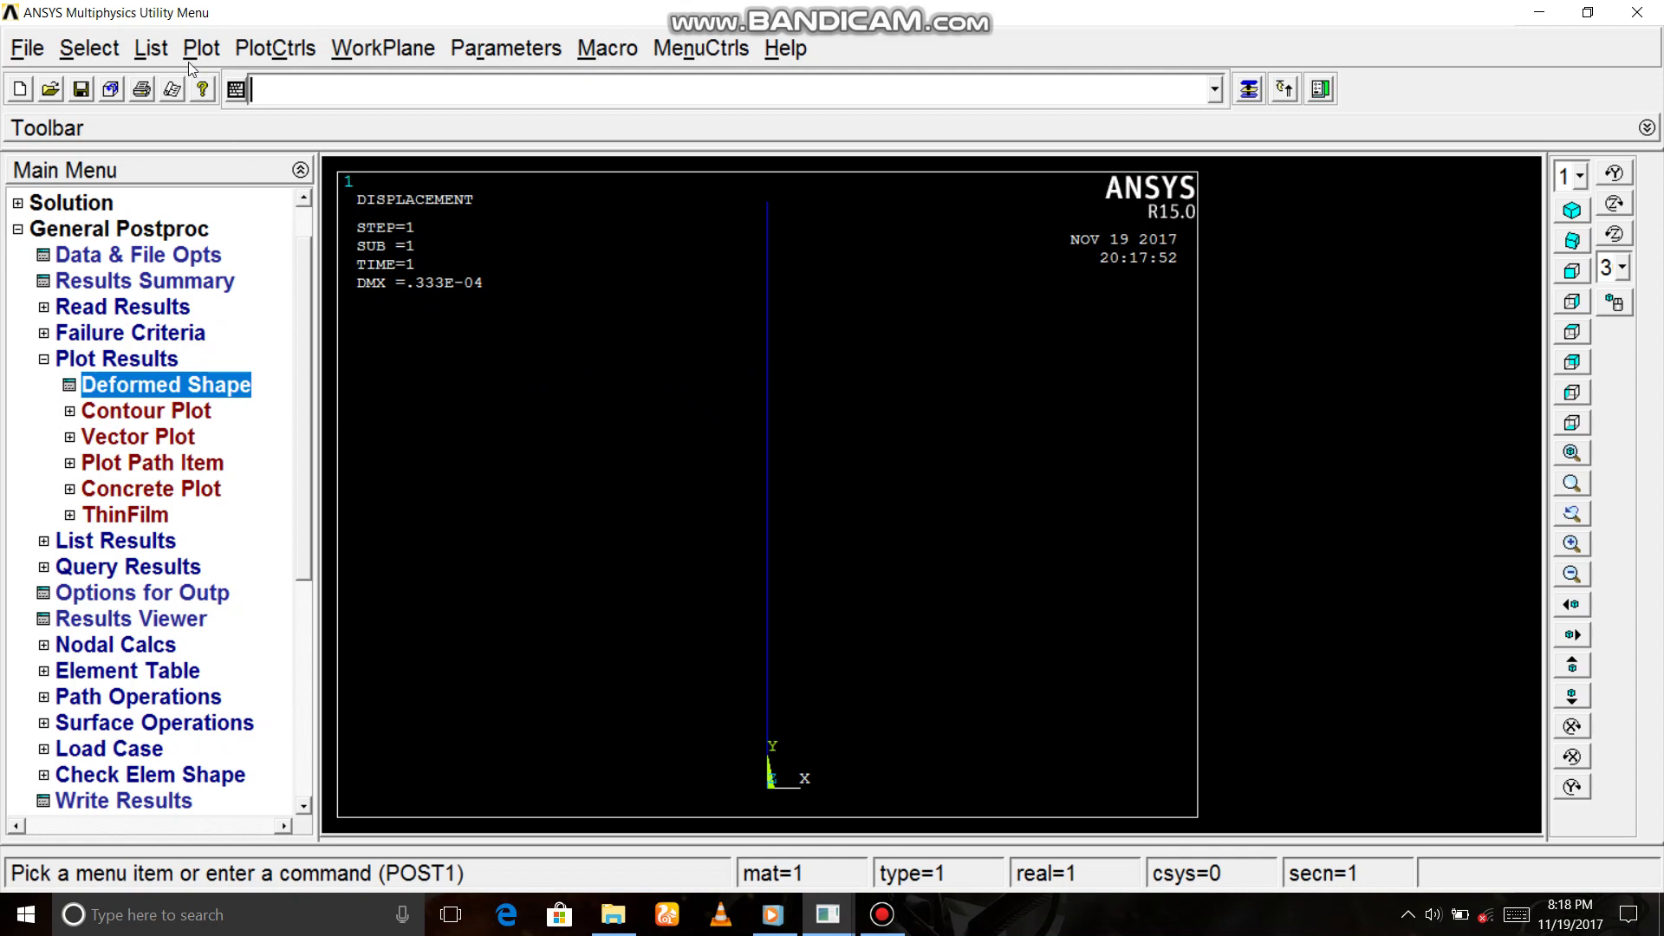
{"action": "left_click", "coordinate": [153, 50]}
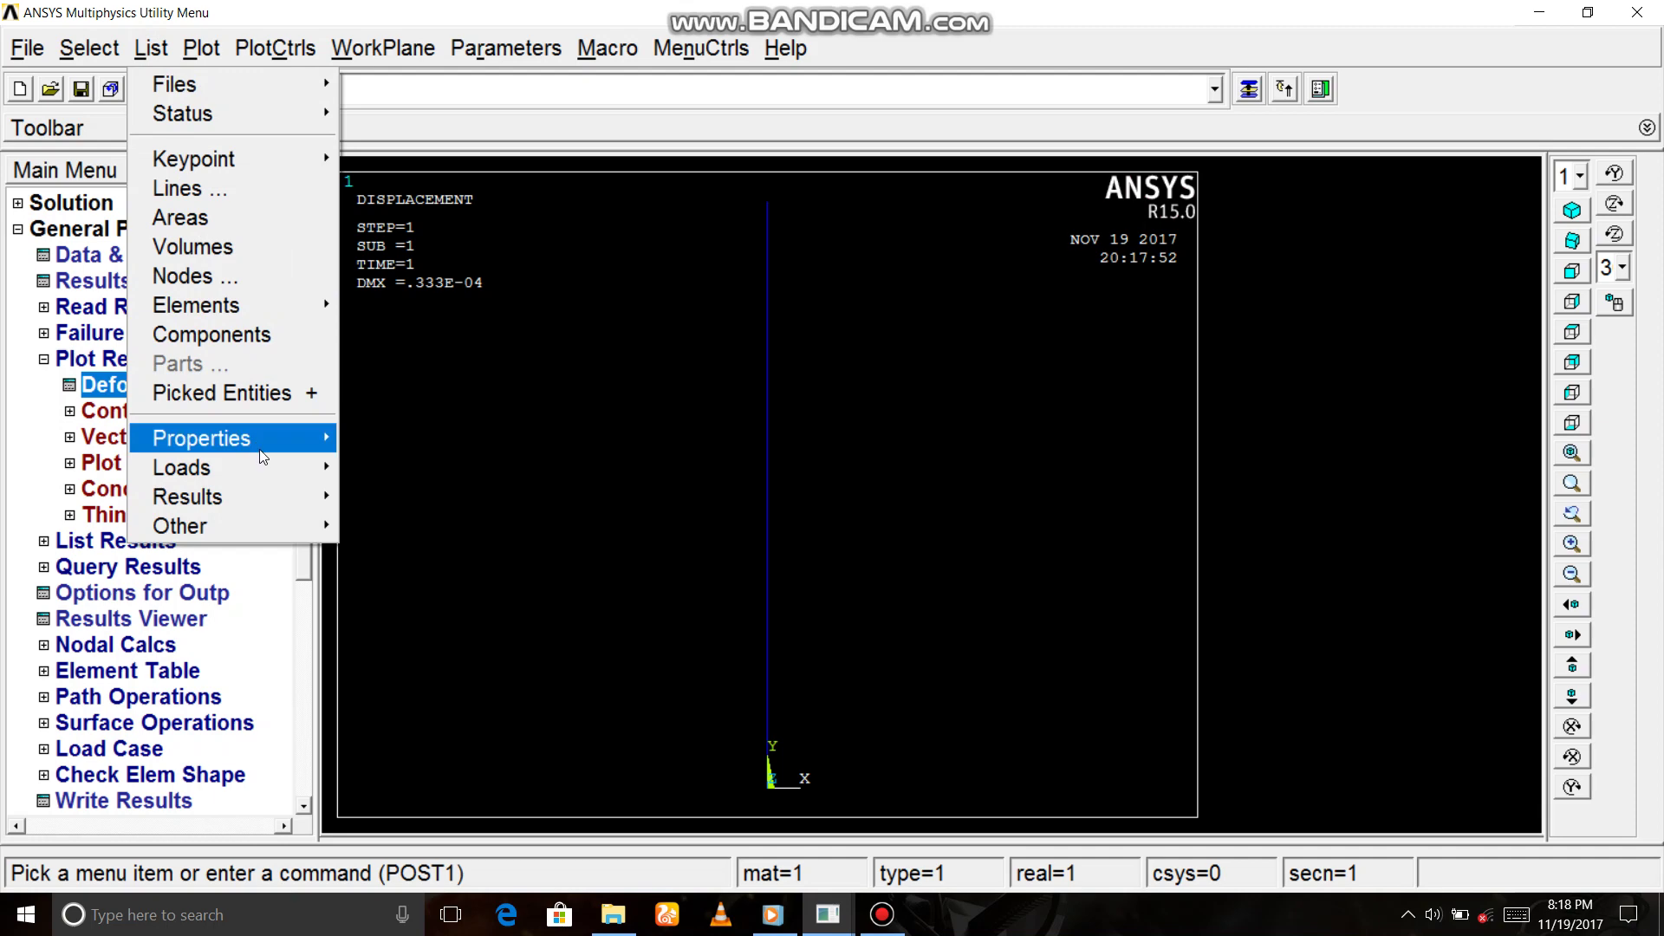
{"action": "mouse_move", "coordinate": [202, 438]}
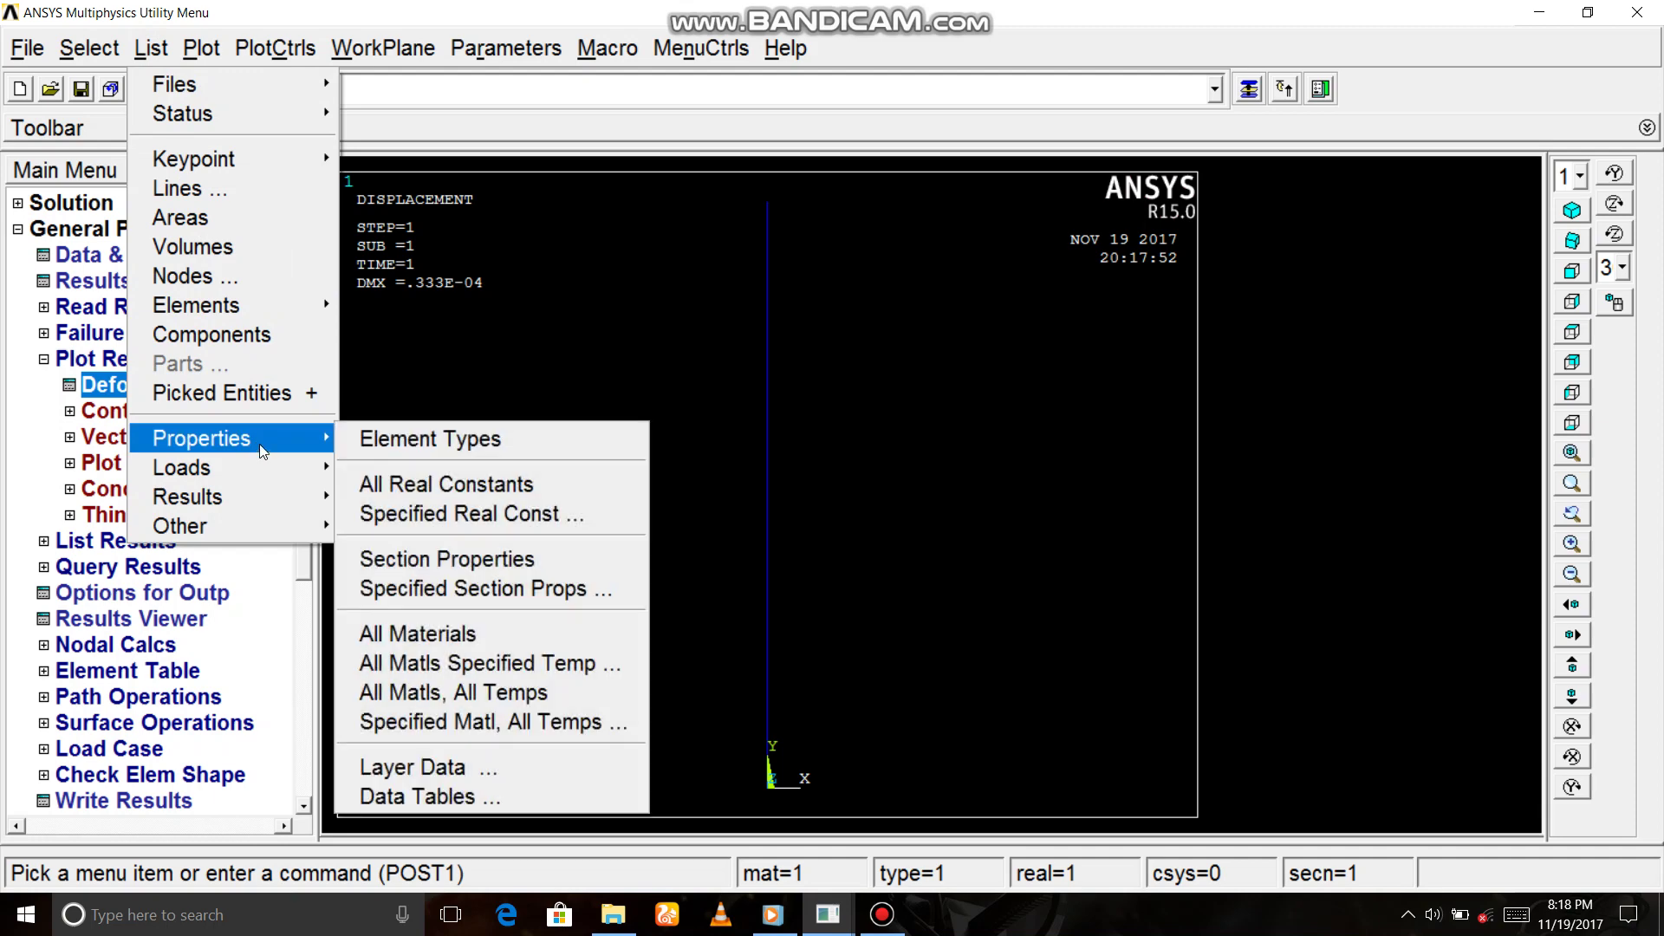
Step: List all node coordinates, confirming nodes 1–4 at Y = 0, 1, 2, 3
{"action": "left_click", "coordinate": [257, 288]}
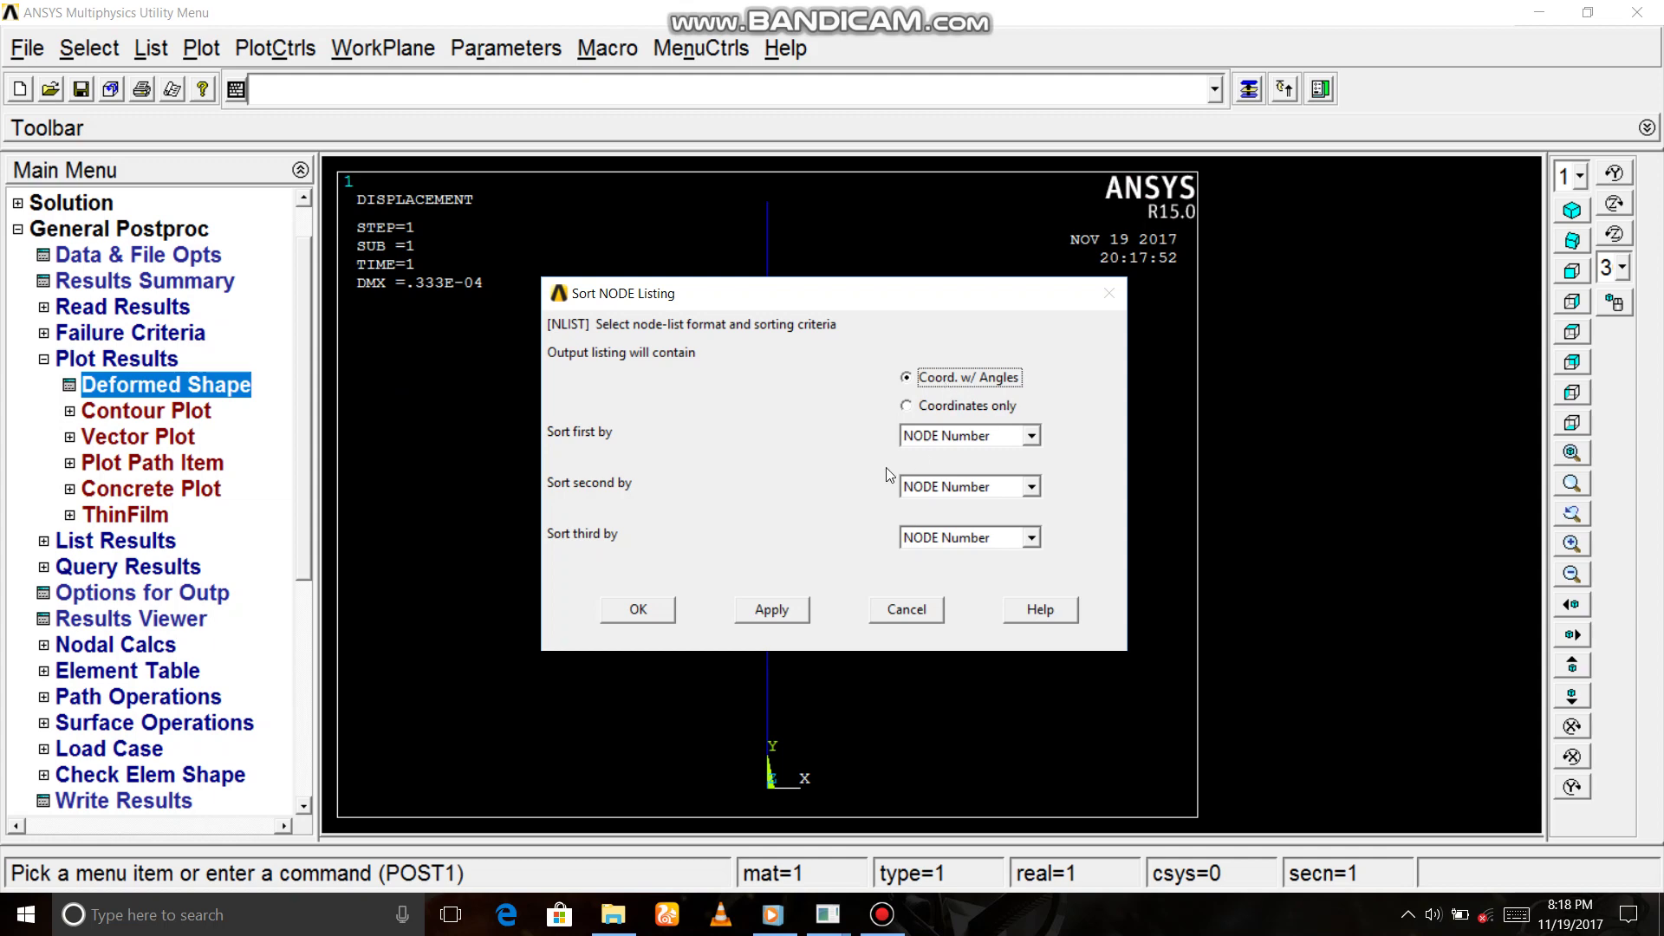
{"action": "left_click", "coordinate": [637, 608]}
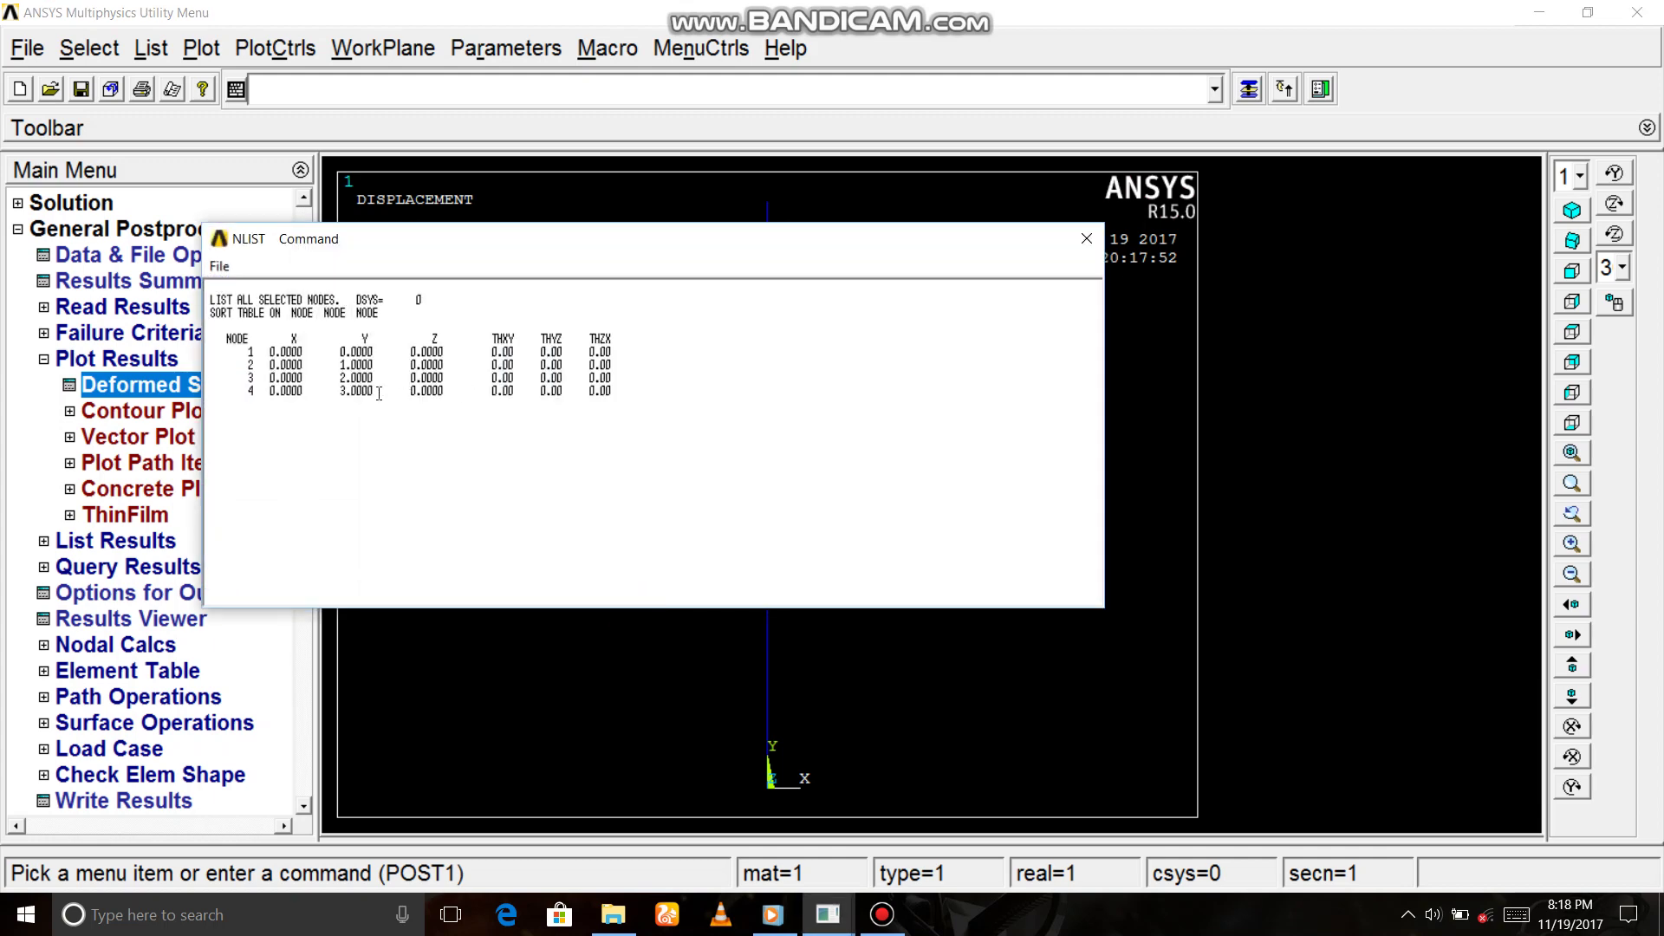
{"action": "left_click", "coordinate": [1086, 237]}
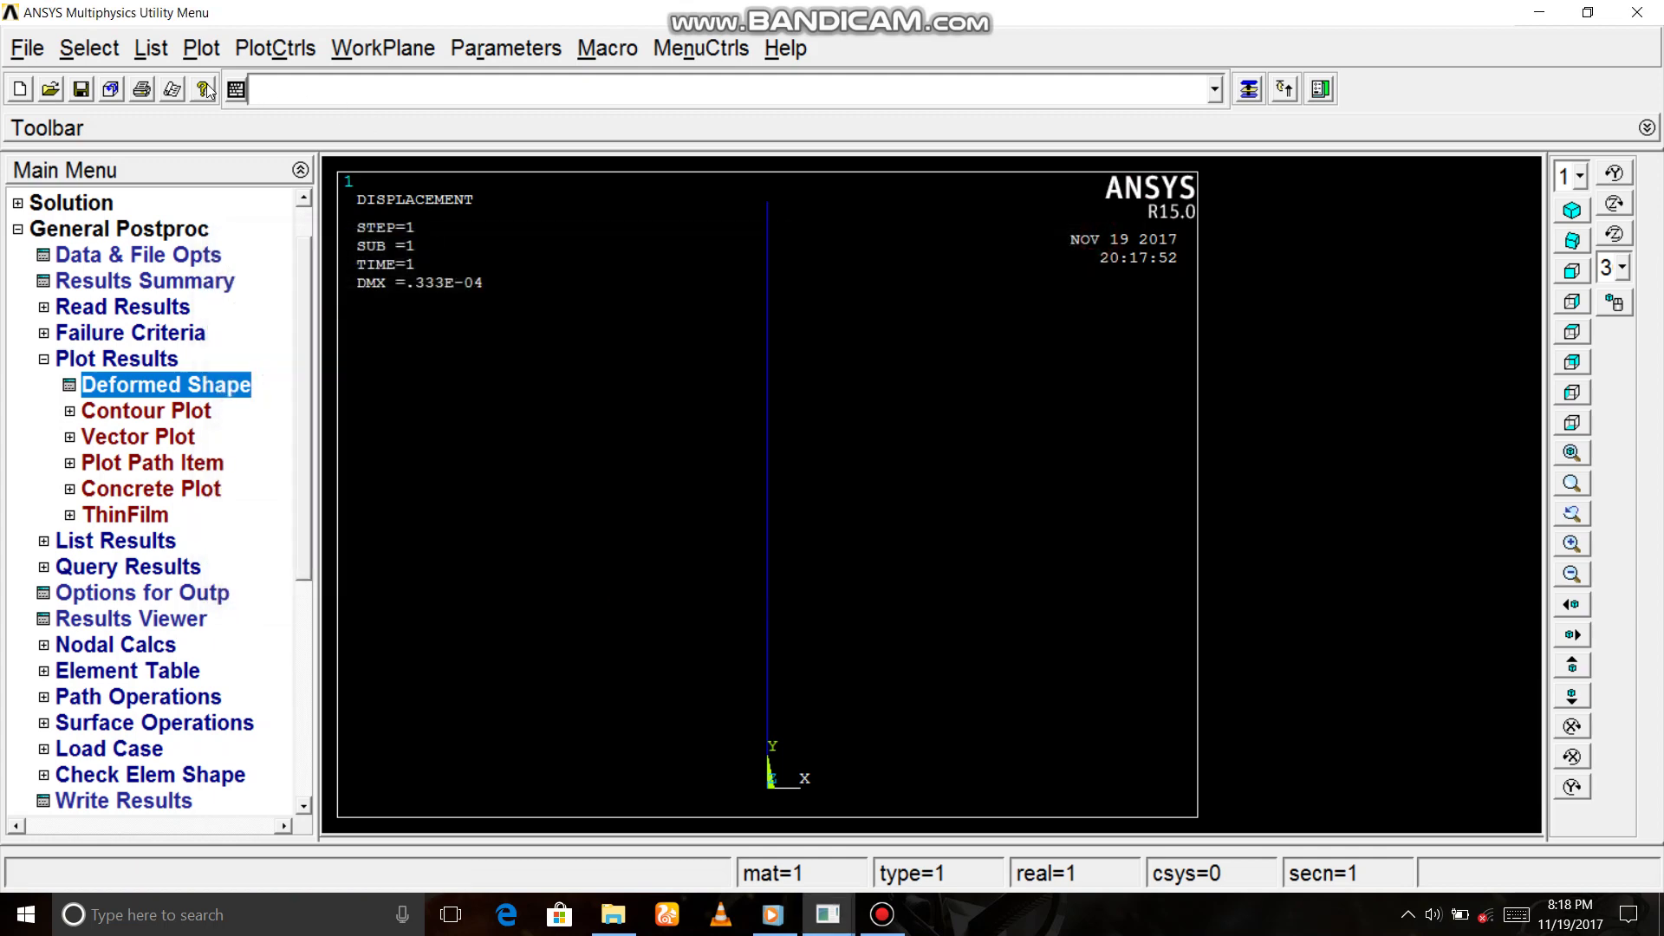
{"action": "left_click", "coordinate": [137, 49]}
{"action": "mouse_move", "coordinate": [195, 305]}
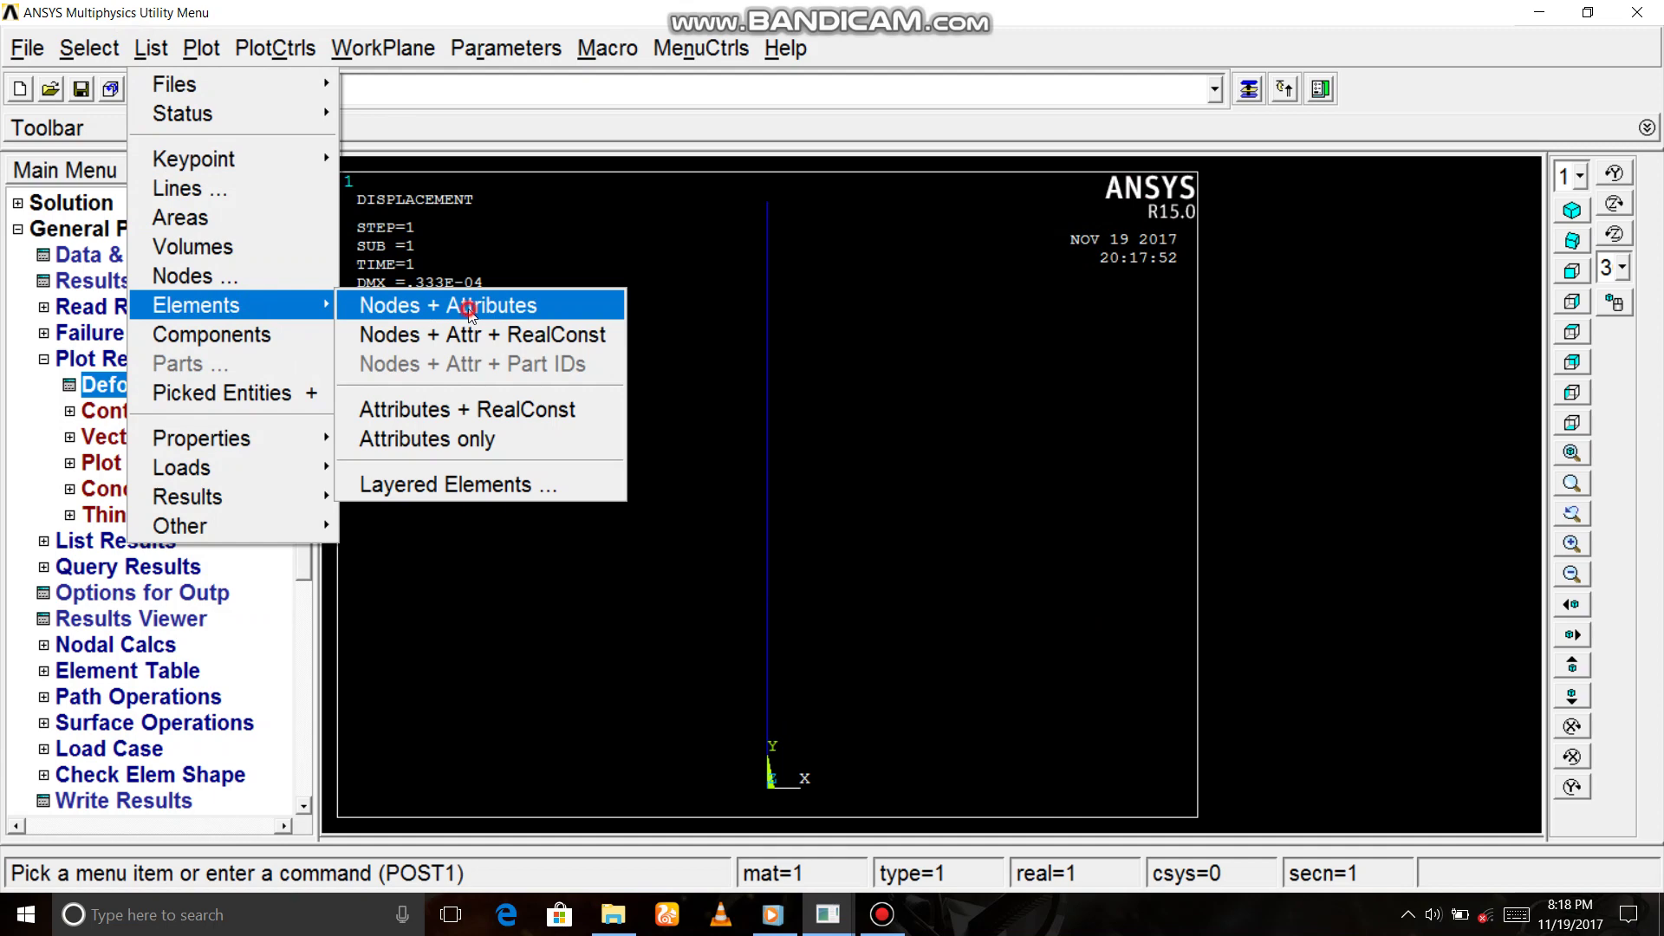
Step: List the three elements with their nodes and attributes
{"action": "left_click", "coordinate": [468, 308]}
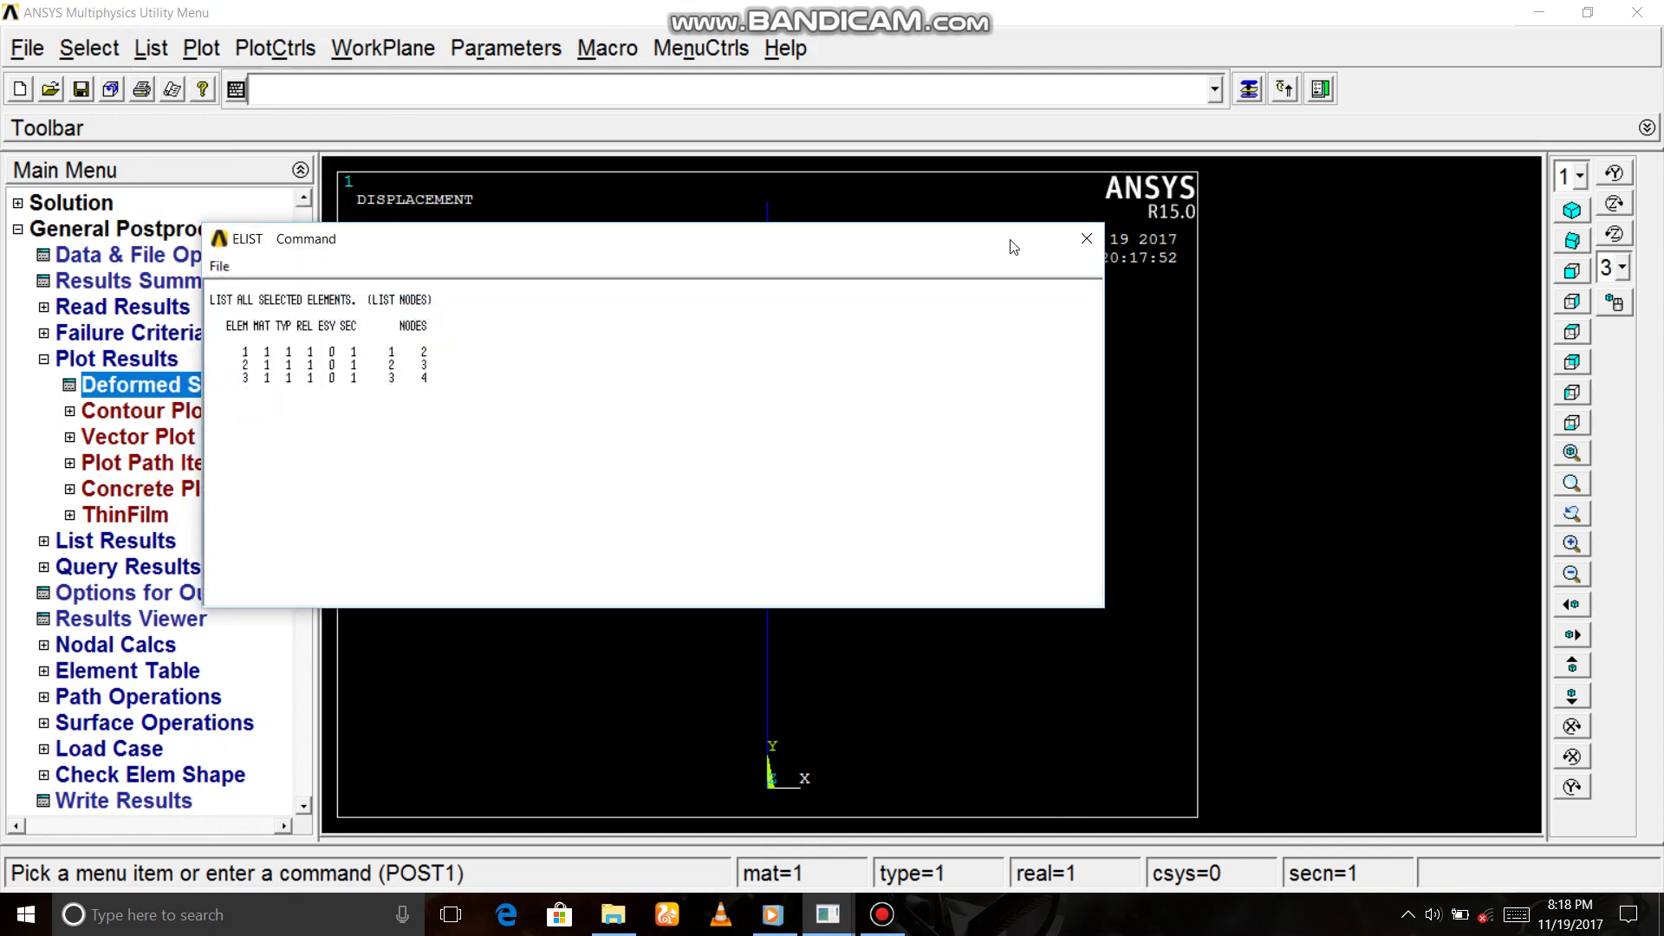
{"action": "left_click", "coordinate": [1088, 239]}
{"action": "left_click", "coordinate": [162, 56]}
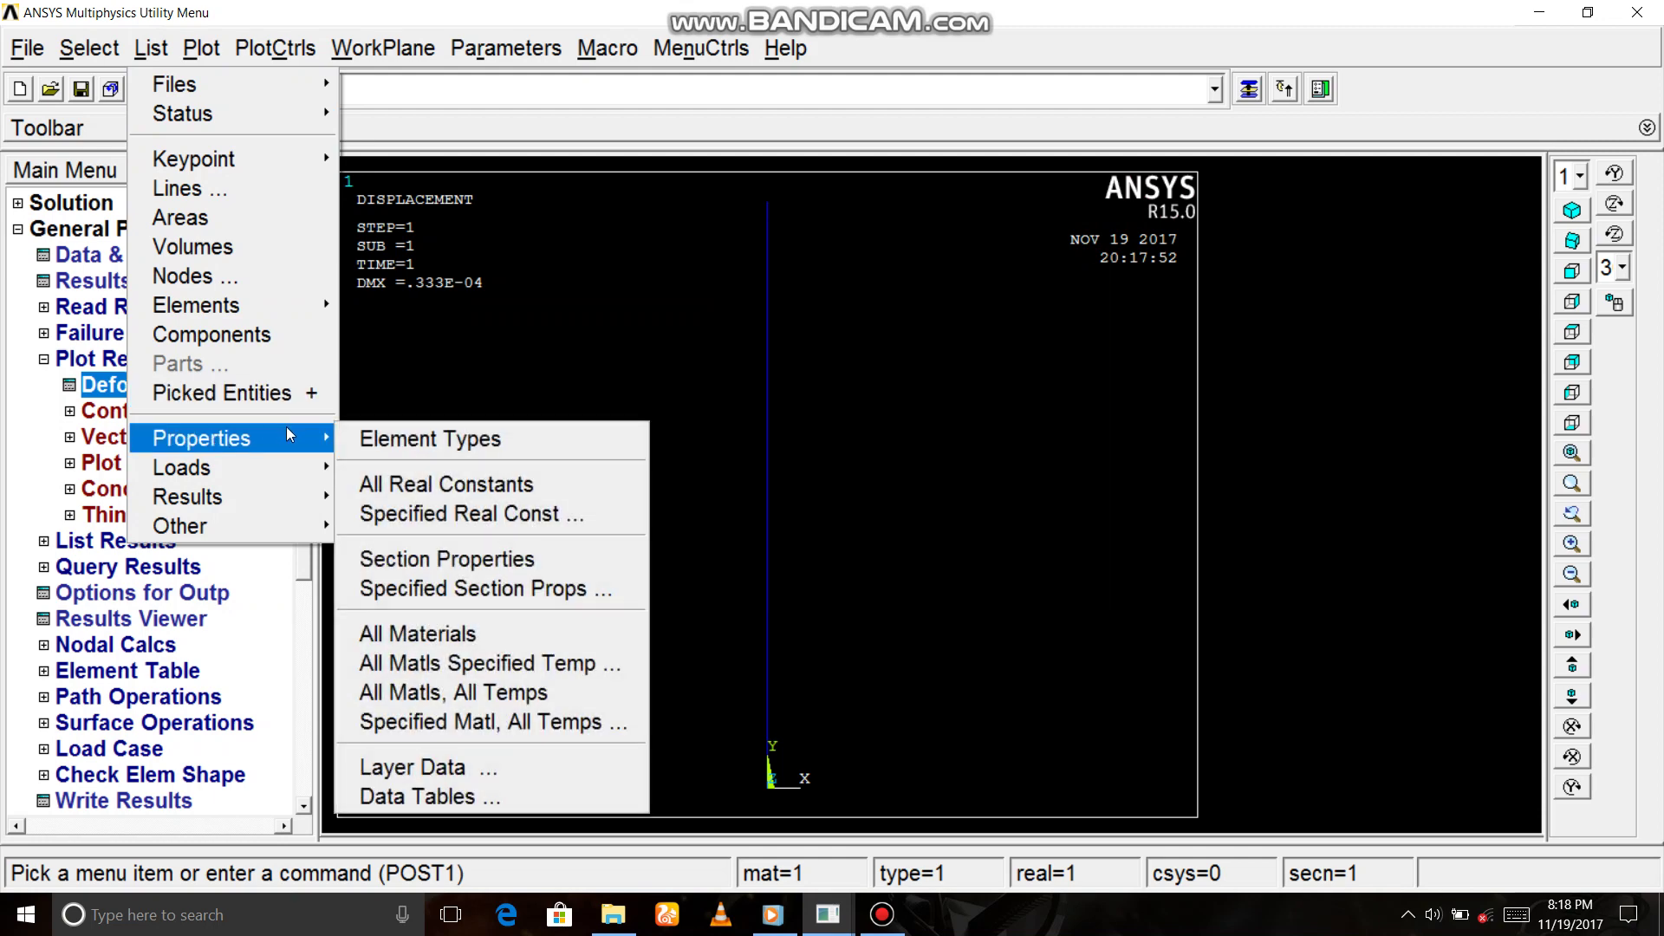
Step: List all real constants, showing set 1 with area 1.0
{"action": "mouse_move", "coordinate": [202, 438]}
{"action": "left_click", "coordinate": [508, 483]}
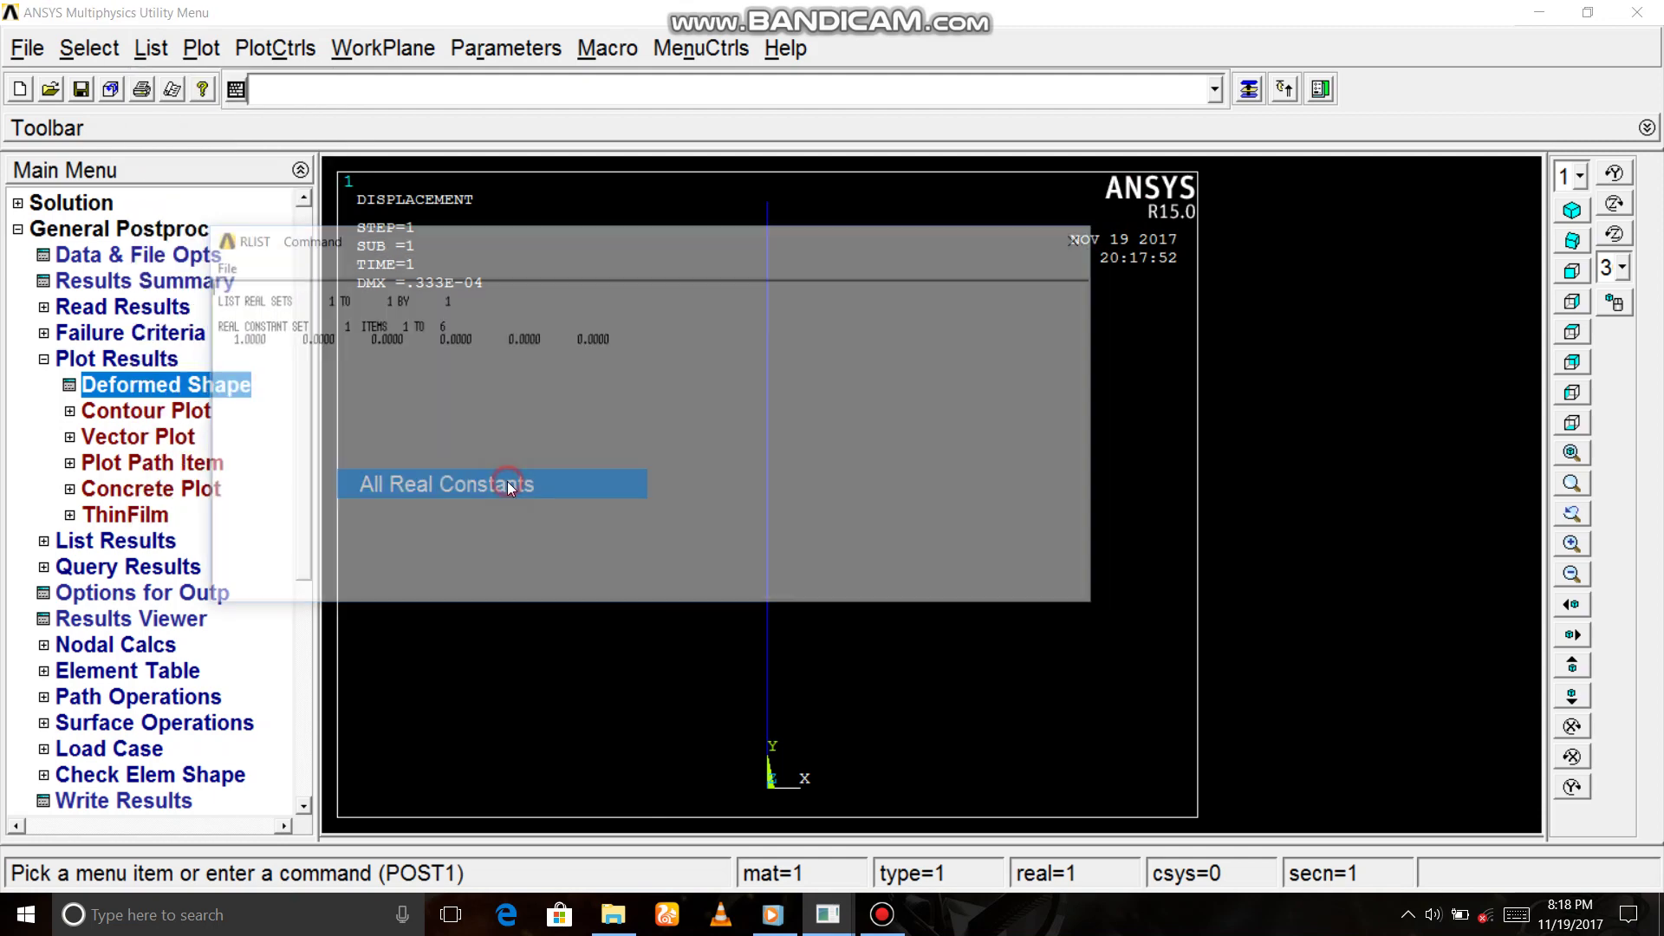
{"action": "left_click", "coordinate": [1086, 238]}
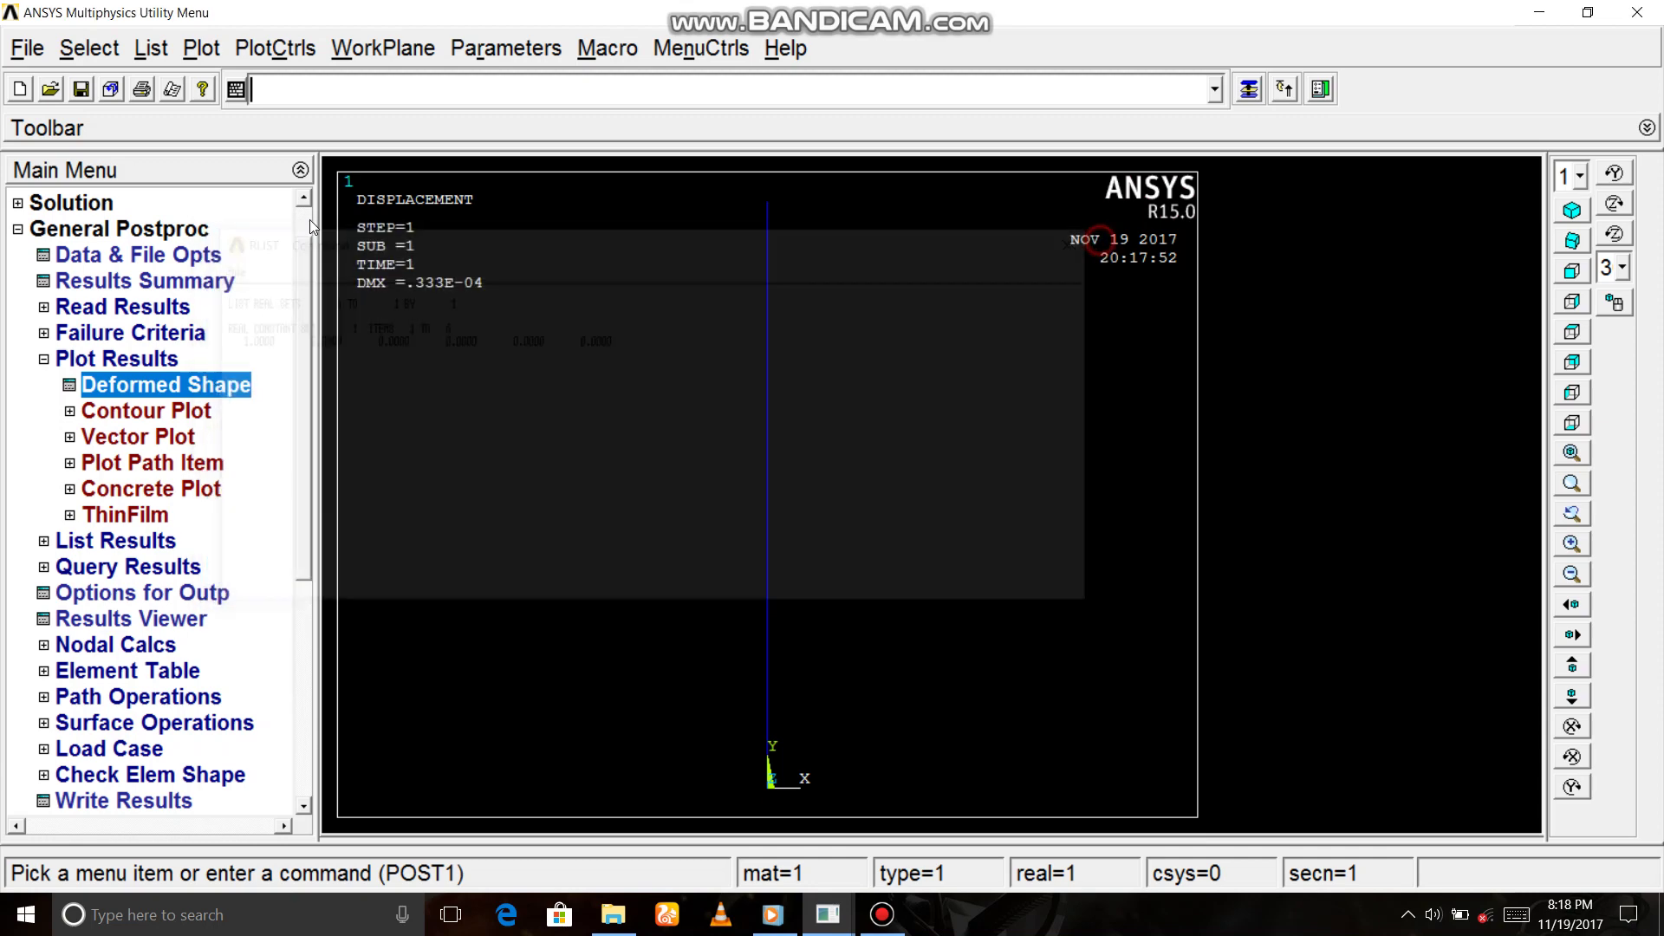
{"action": "left_click", "coordinate": [156, 44]}
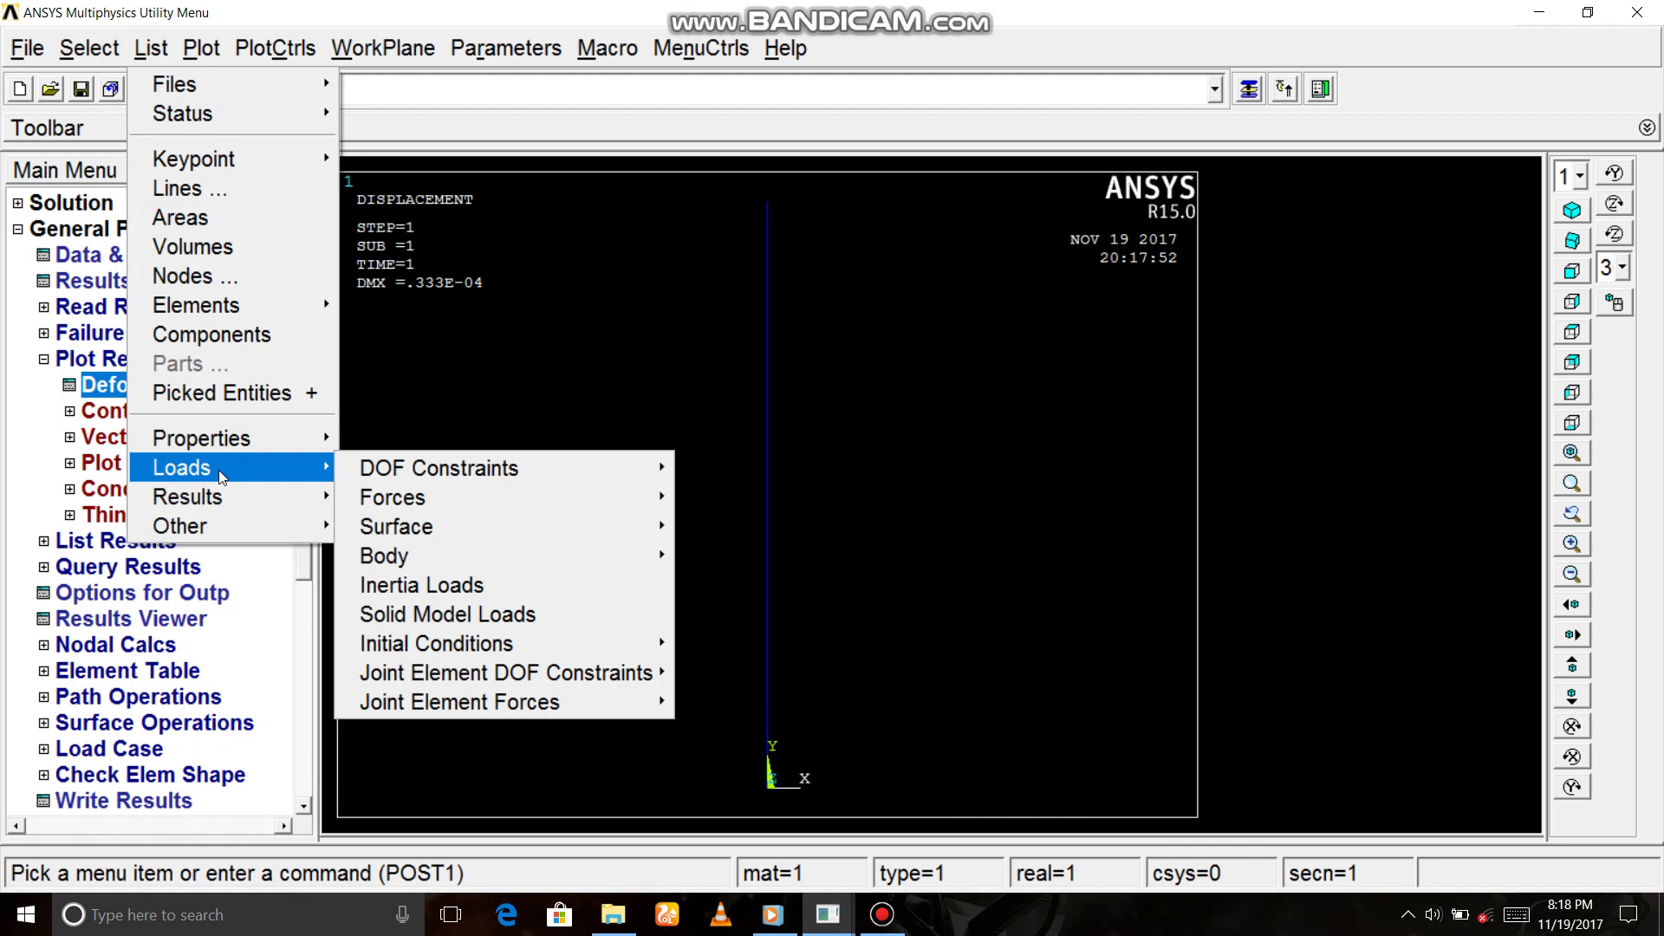
{"action": "mouse_move", "coordinate": [393, 498]}
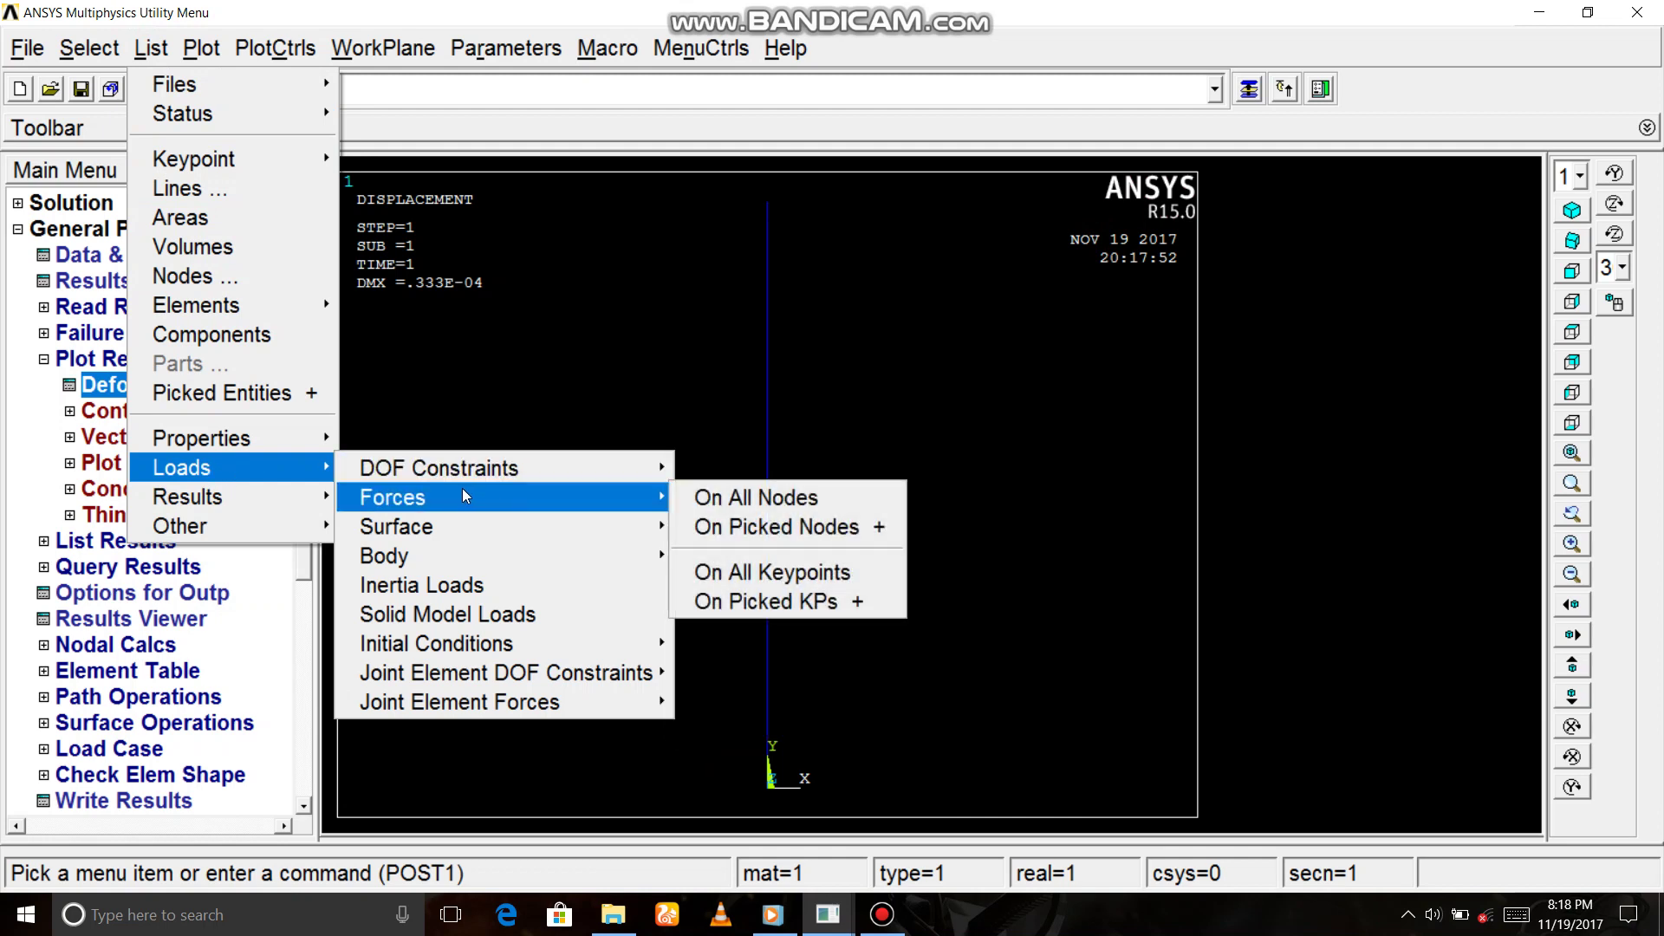
Step: List forces on all nodes, showing FY 1000 at nodes 2 and 3
{"action": "left_click", "coordinate": [781, 496]}
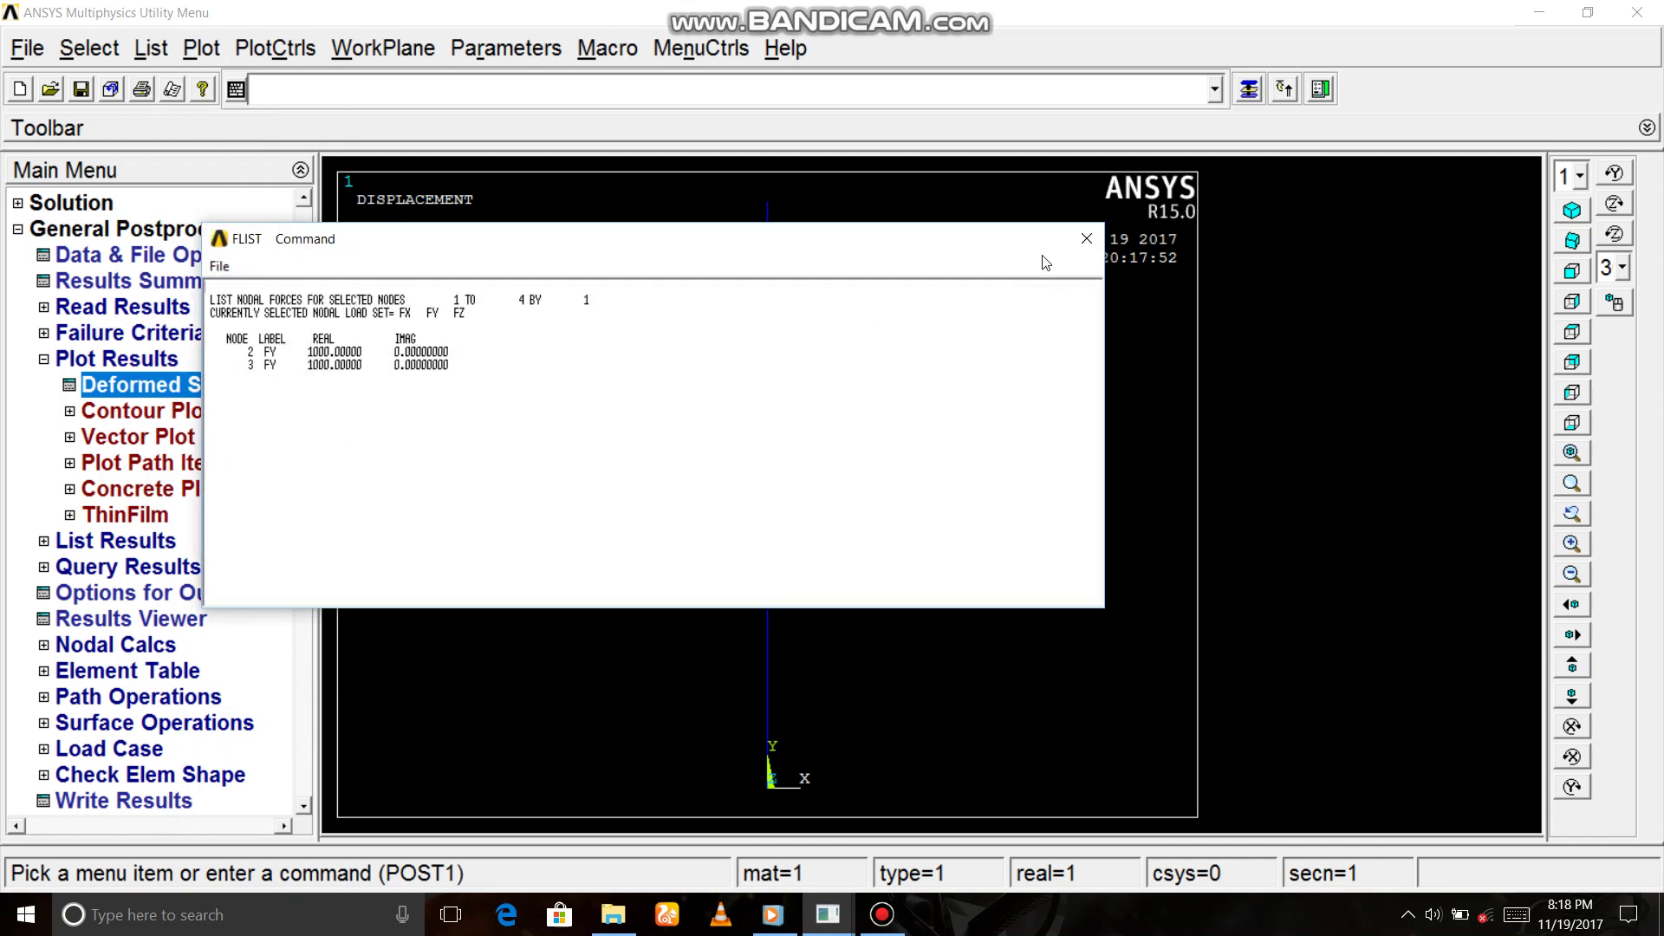
{"action": "left_click", "coordinate": [1087, 237]}
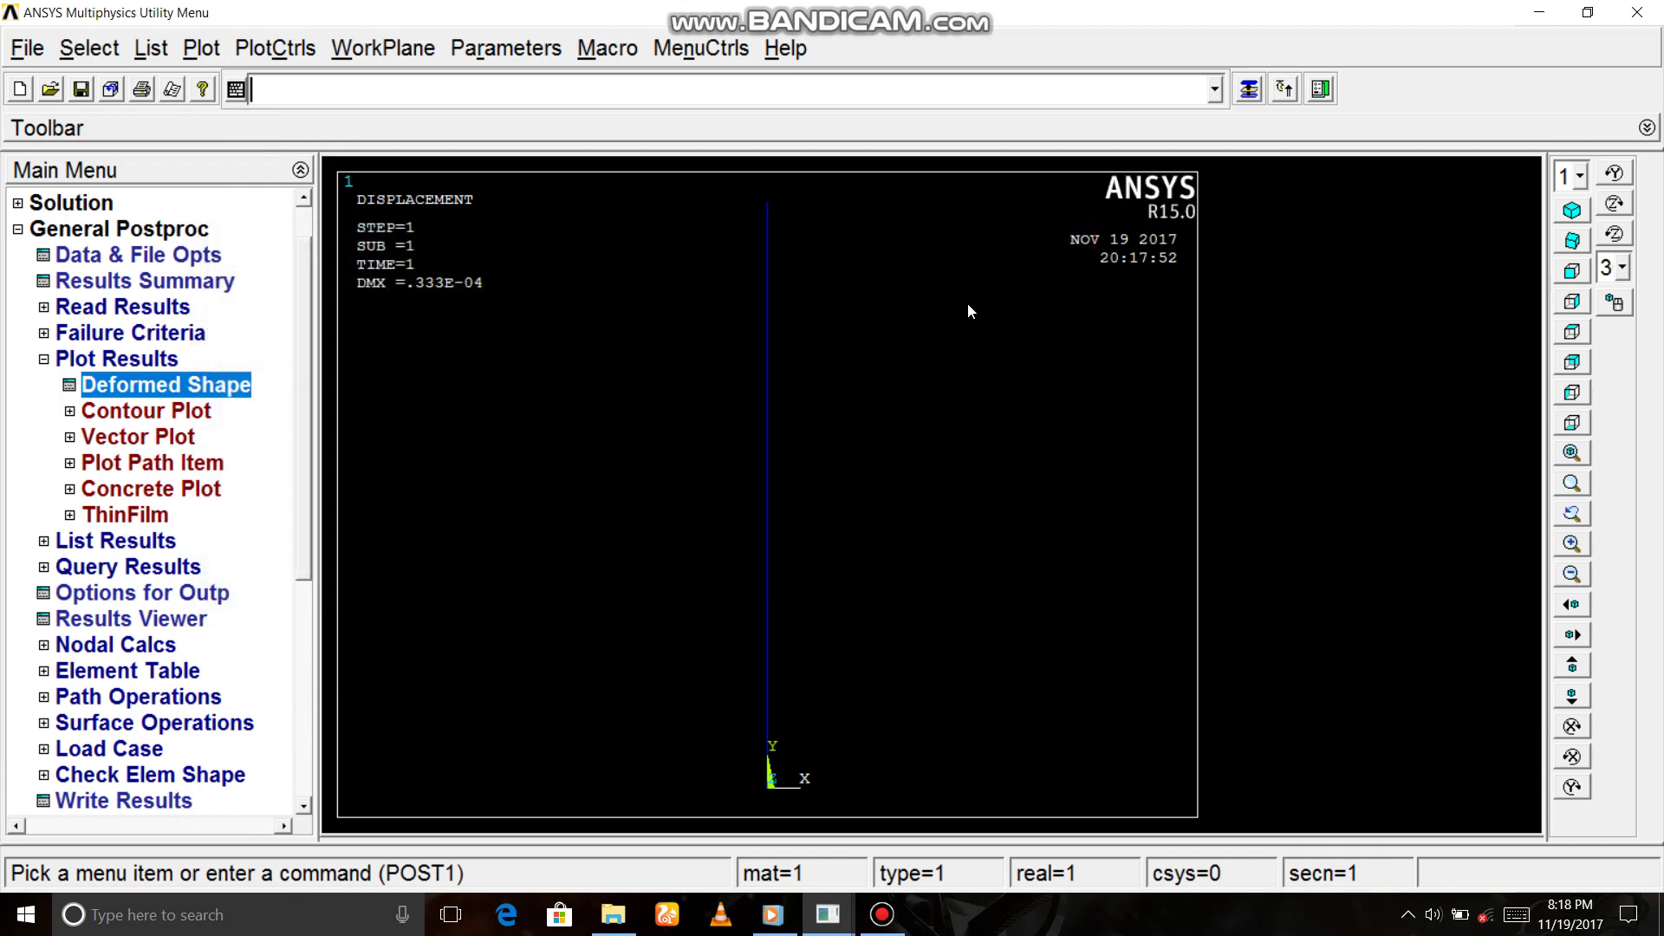